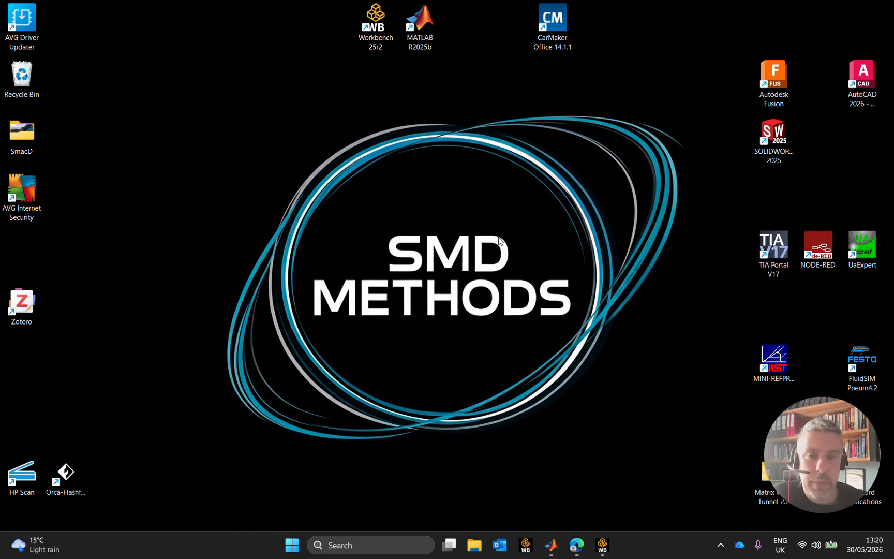
Switch to Workbench and open the FS26-WING_FRONT-2D project from the Ansys folder in Documents
left_click(609, 548)
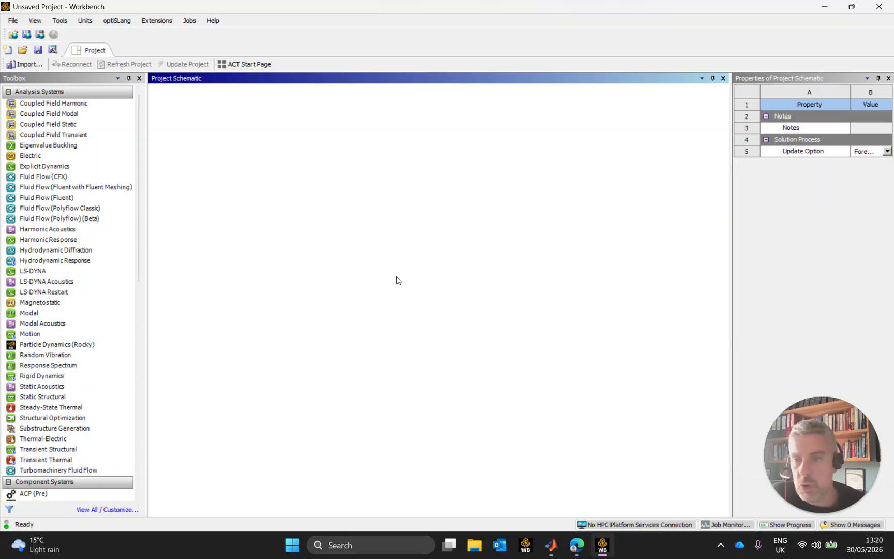
left_click(28, 52)
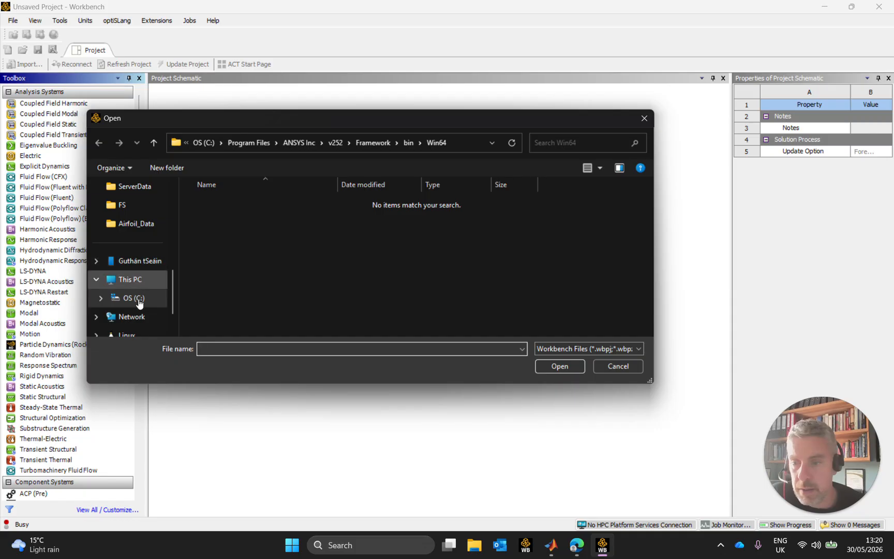
scroll(136, 225, "up", 4)
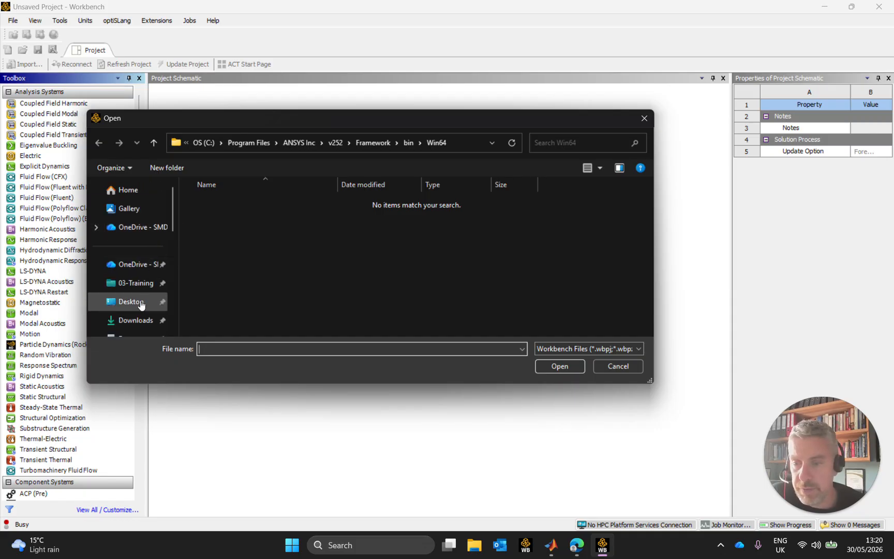
scroll(148, 256, "down", 2)
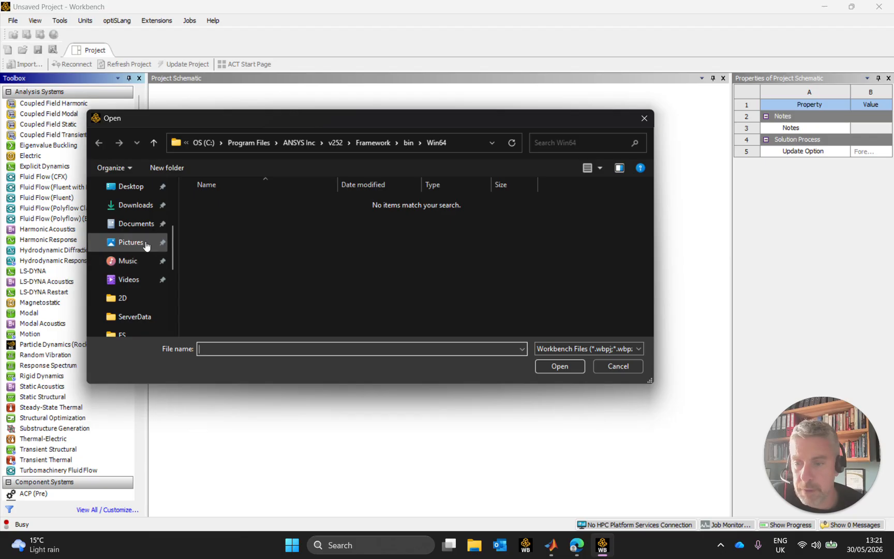
left_click(142, 223)
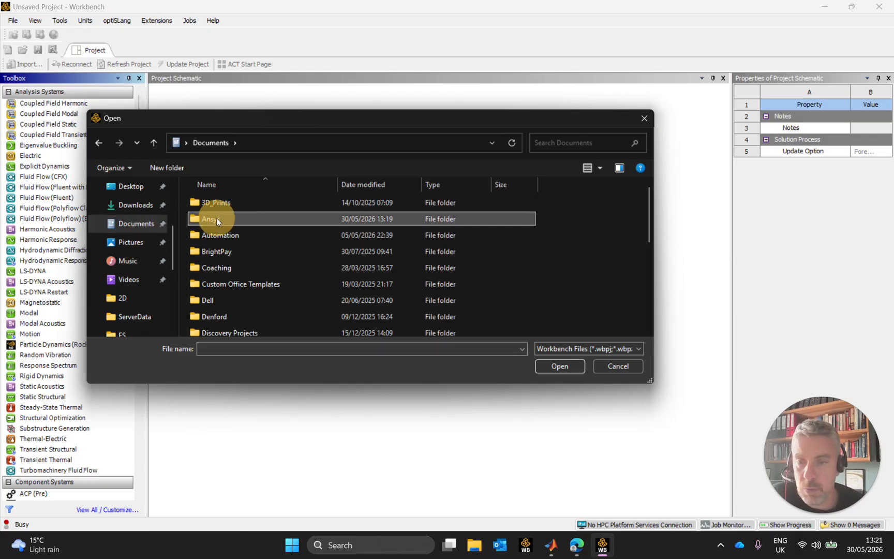
double_click(216, 218)
double_click(246, 252)
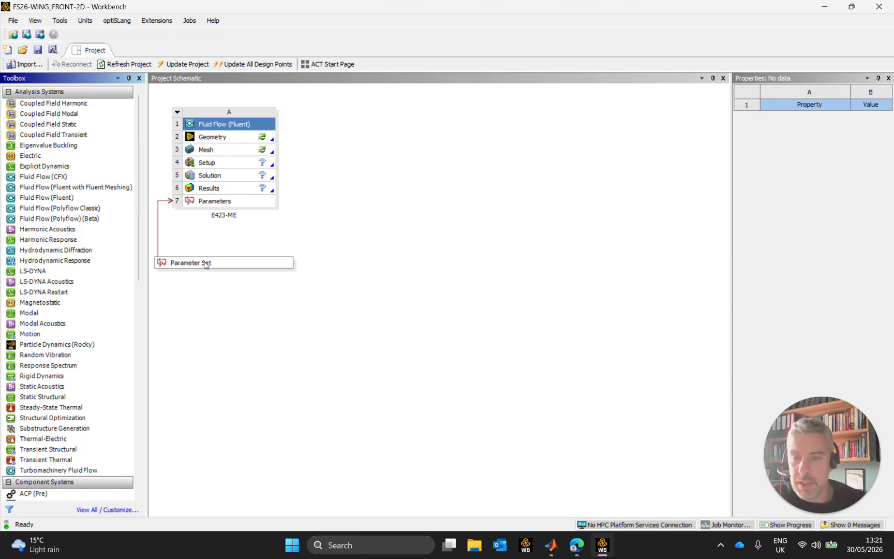
Open the project's parameter set and rename the Height_TE_ME parameter as Y_TE_ME
double_click(231, 263)
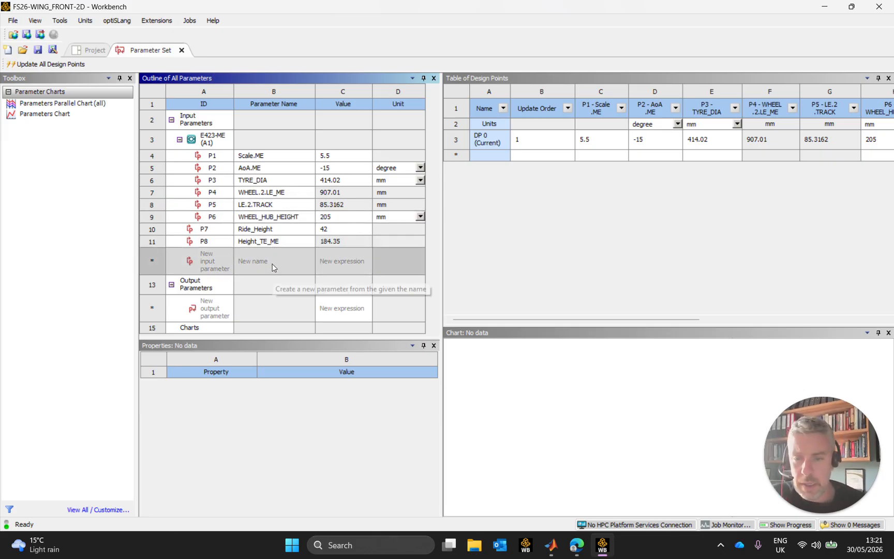
double_click(255, 241)
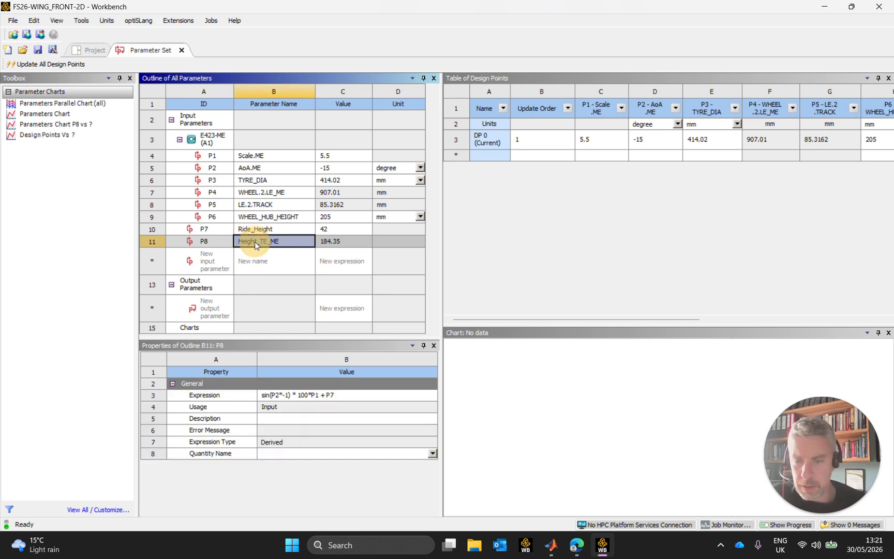
left_click(255, 242)
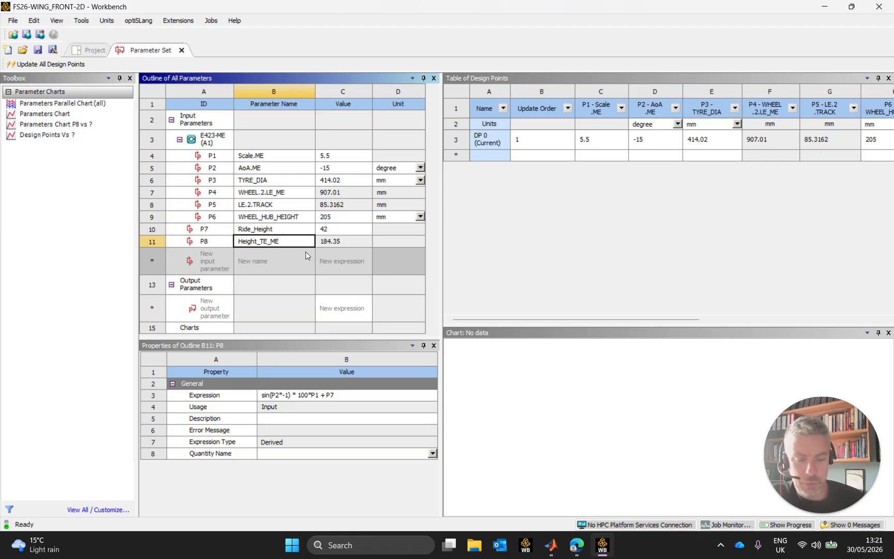
key("BackSpace")
key("BackSpace")
key("BackSpace")
key("BackSpace")
key("BackSpace")
key("BackSpace")
type("Y")
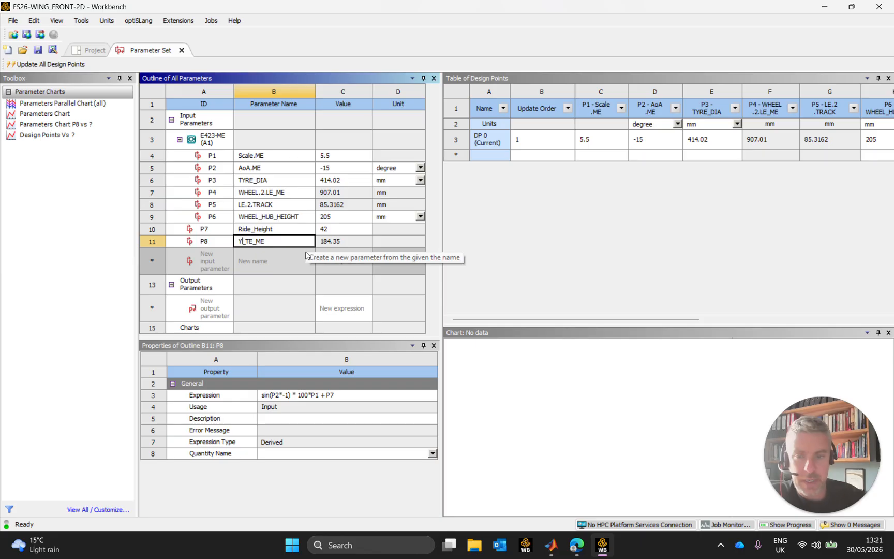
key("Return")
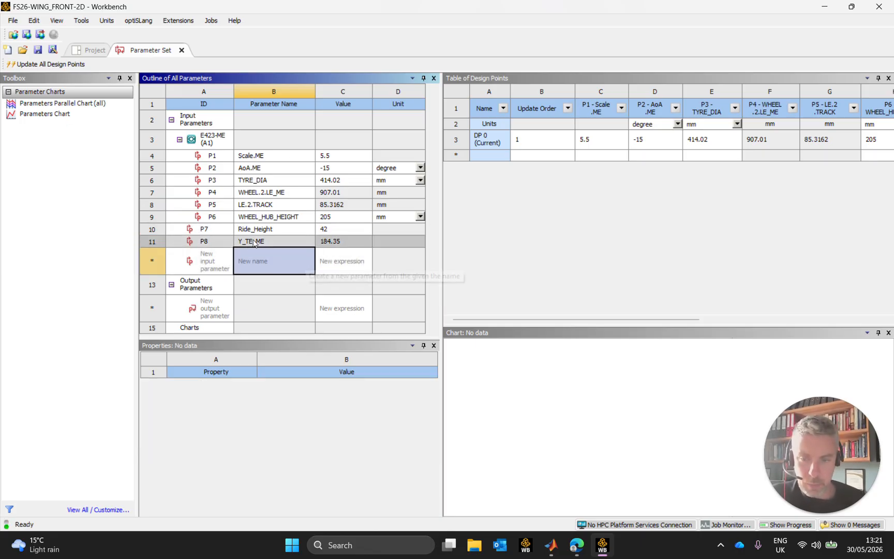
Copy the expression of the Y_TE_ME parameter for reuse in another input parameter
left_click(273, 258)
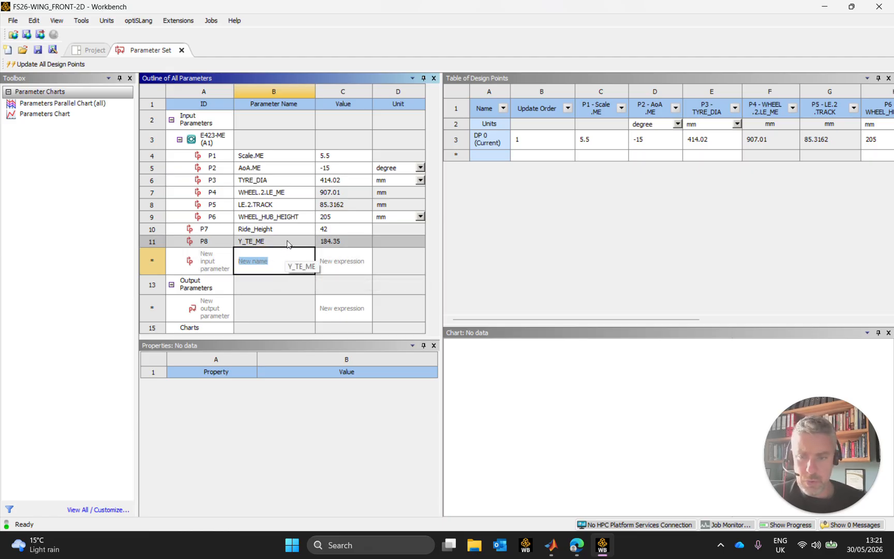
left_click(284, 243)
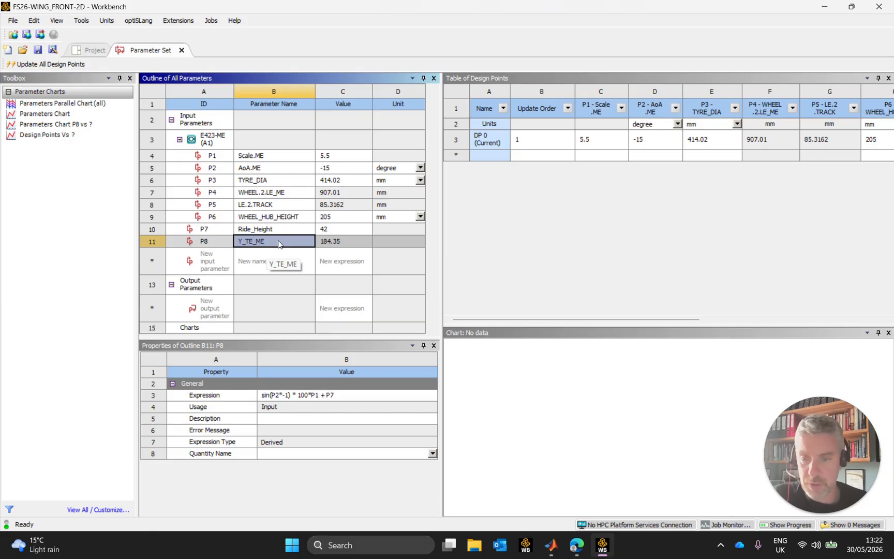
left_click(317, 397)
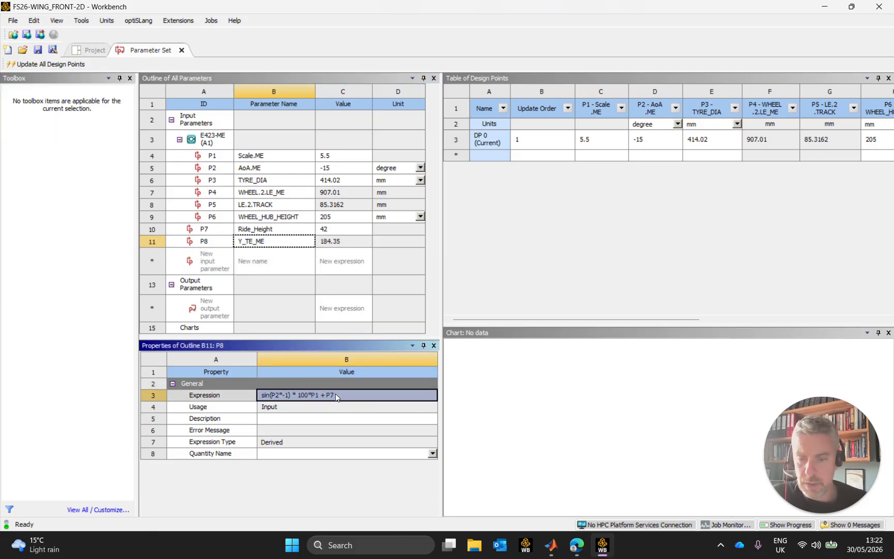
left_click(339, 395)
key("ctrl+c")
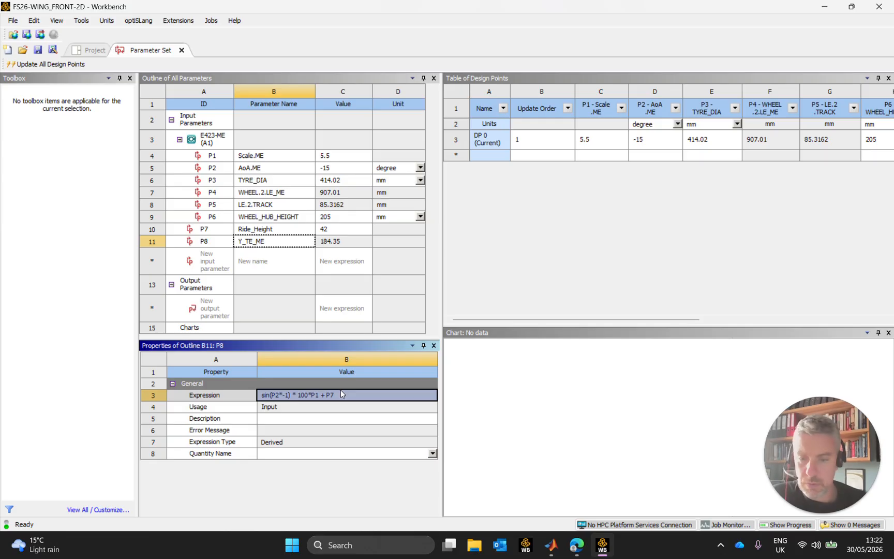
Add a new input parameter named X_TE_ME below Y_TE_ME
left_click(298, 268)
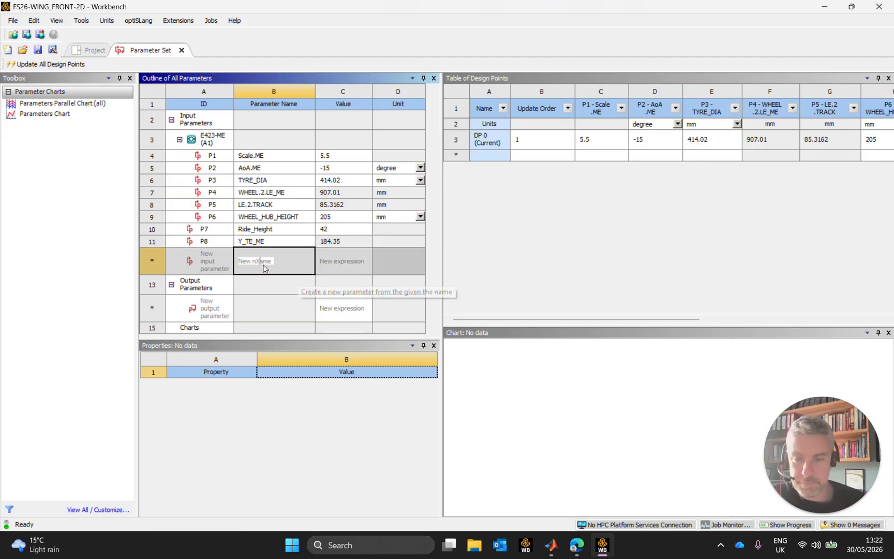
left_click(224, 260)
type("x_TE")
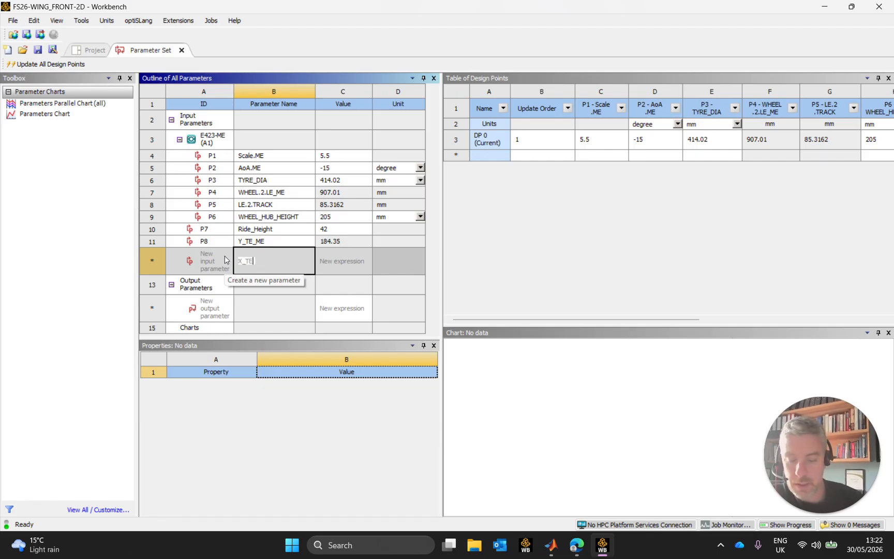
type("_ME")
key("Return")
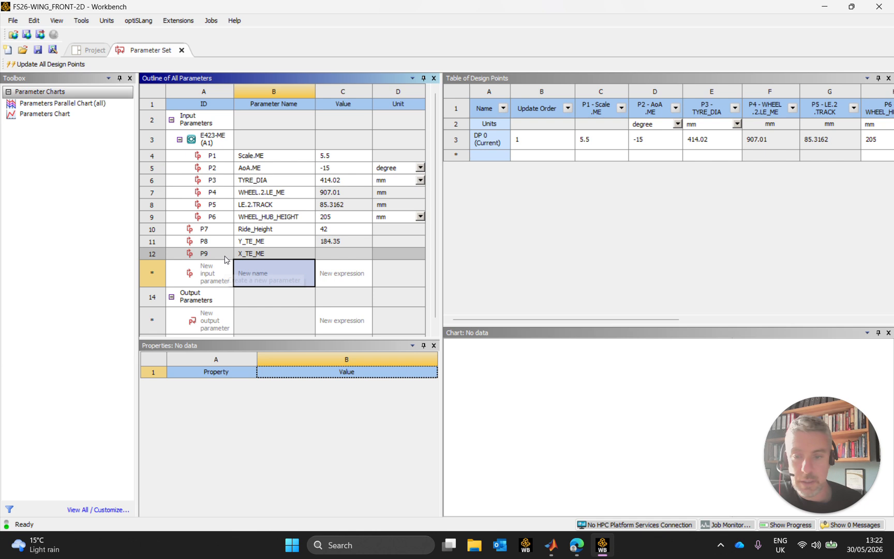
Paste the copied expression into X_TE_ME and remove its ride height term, leaving sin(P2*-1) * 100*P1
left_click(300, 254)
left_click(290, 396)
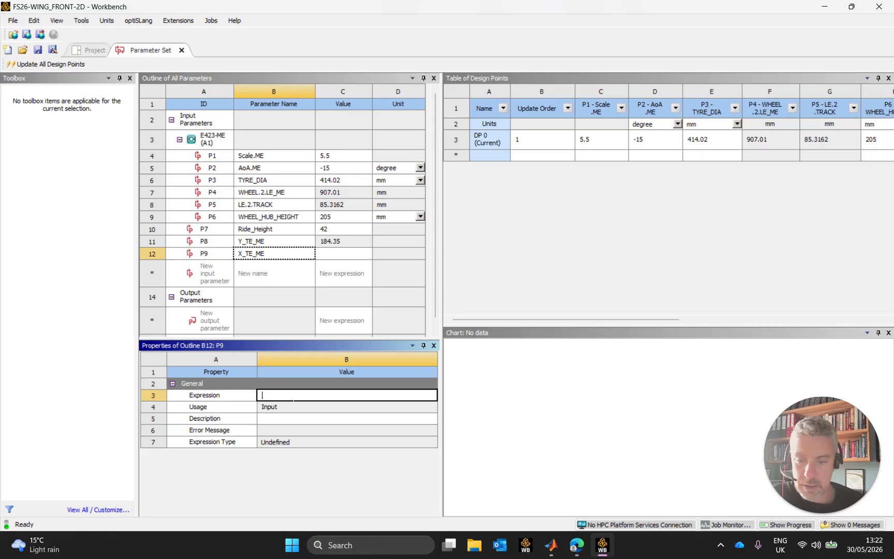
key("ctrl+v")
left_click(346, 395)
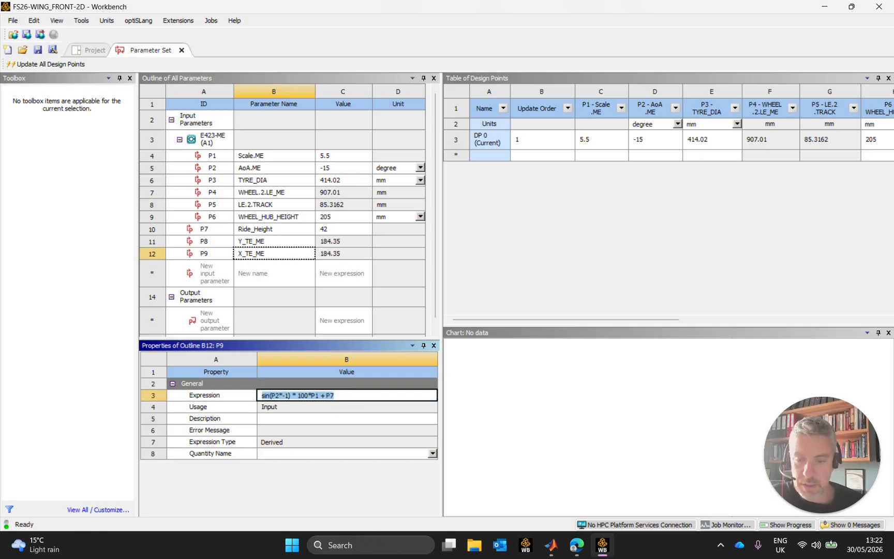
left_click(335, 396)
key("BackSpace")
key("BackSpace")
key("BackSpace")
key("BackSpace")
key("BackSpace")
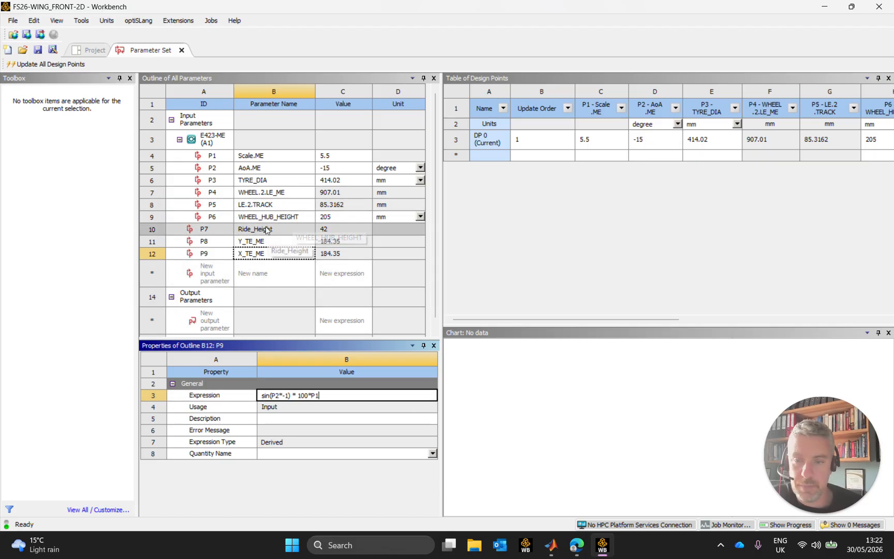
Replace the sine with a cosine in X_TE_ME's expression so it reads cos(P2*-1) * 100*P1
left_click(270, 397)
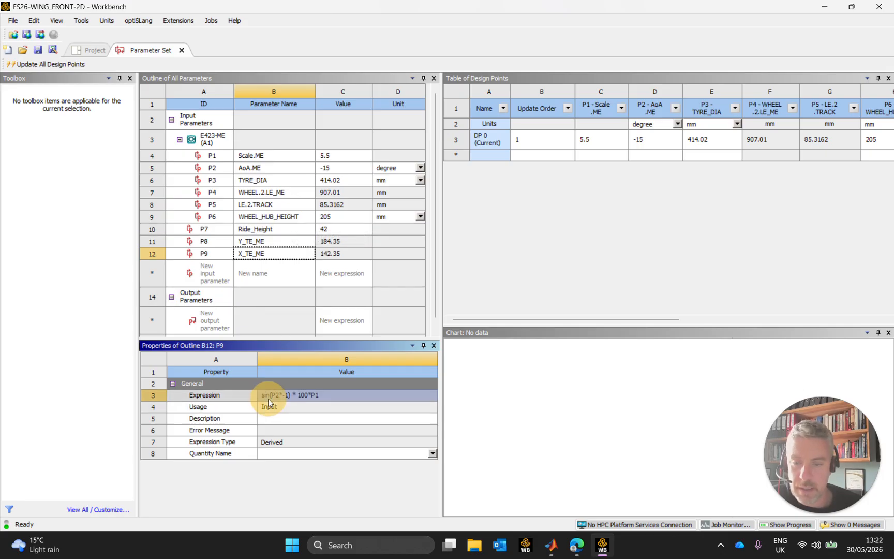
left_click(270, 397)
left_click(269, 397)
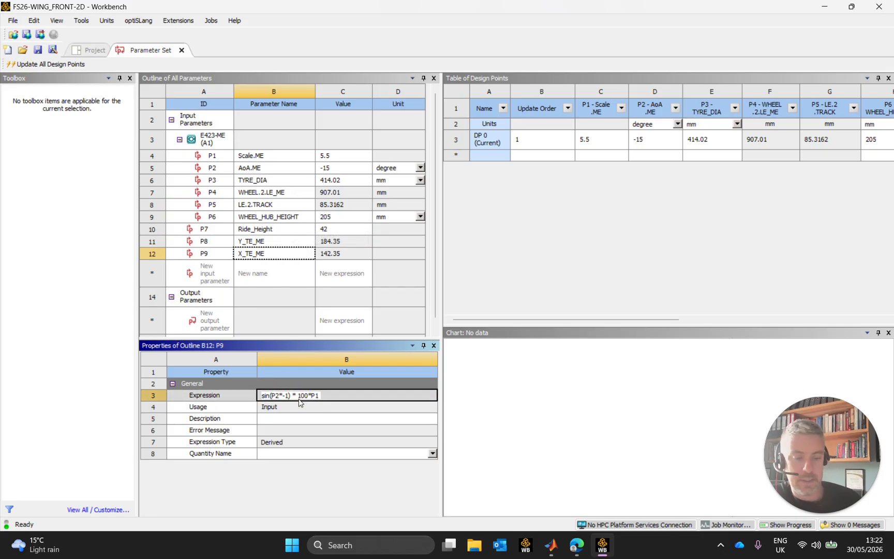
key("BackSpace")
key("BackSpace")
key("BackSpace")
type("cos")
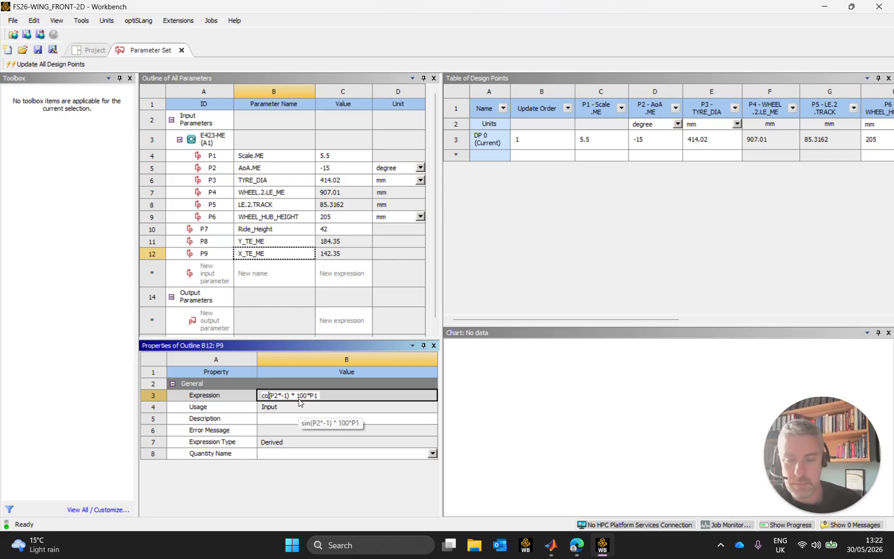
key("Return")
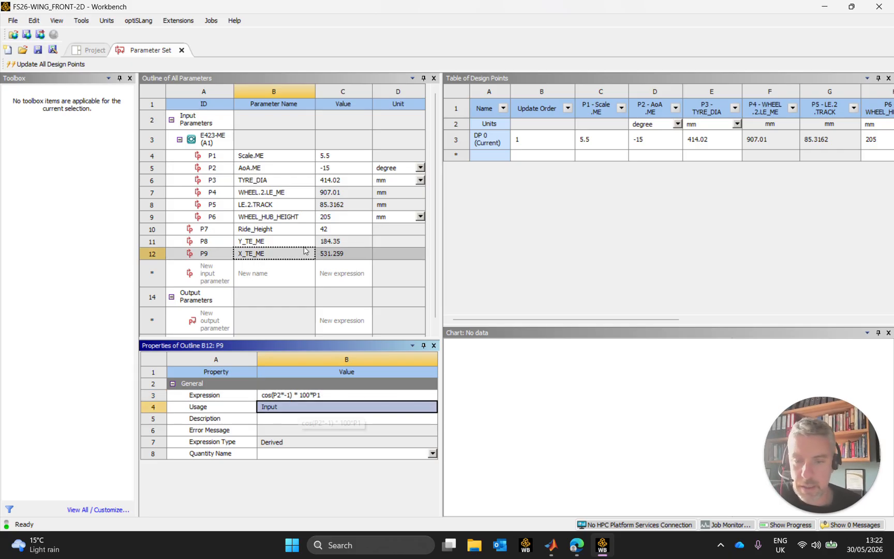
left_click(370, 255)
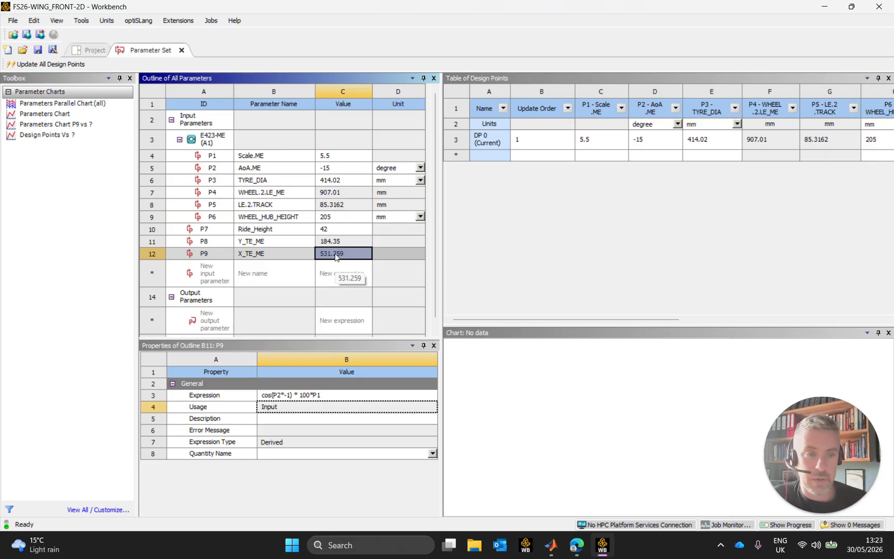
Close the parameter set and open the E423-ME geometry in DesignModeler, reading the modified upstream data
left_click(182, 49)
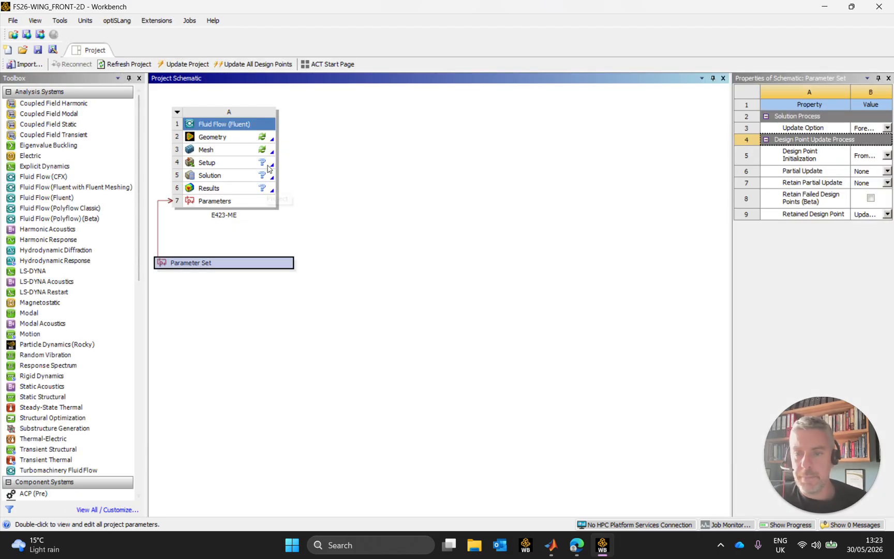
double_click(230, 137)
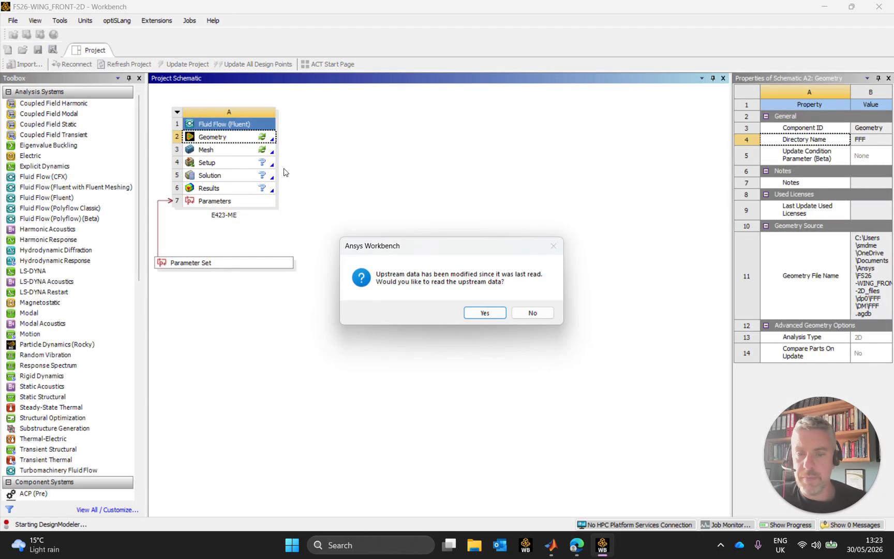
left_click(484, 313)
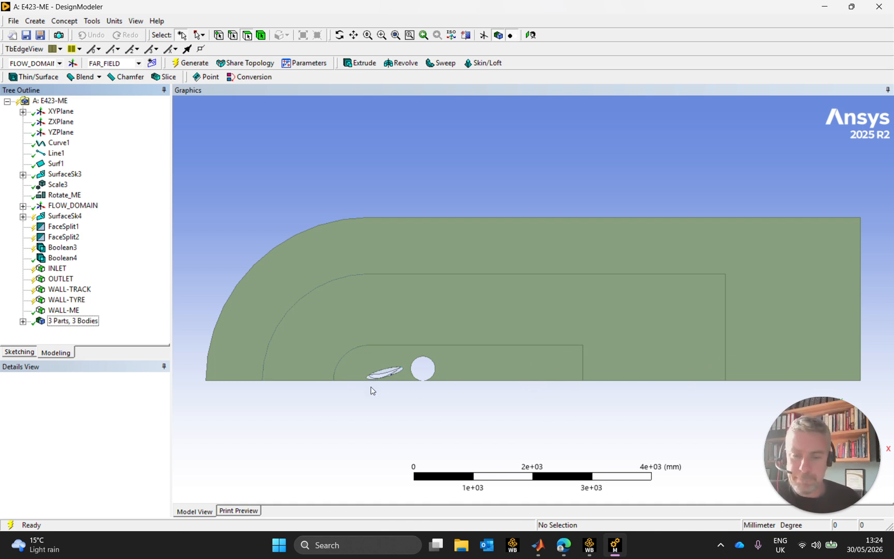
Examine the flow field face around the wing element and list the bodies in the model
scroll(370, 390, "up", 3)
scroll(510, 319, "up", 4)
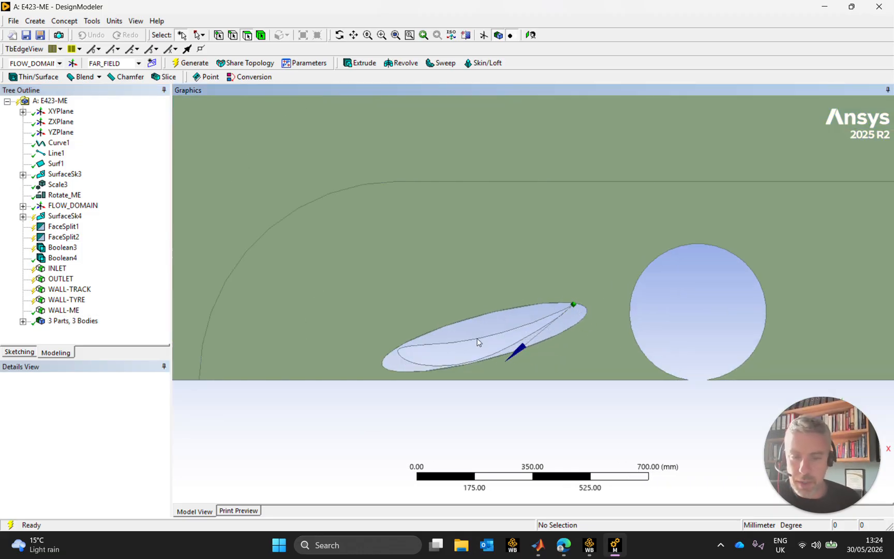
left_click(486, 325)
left_click(488, 288)
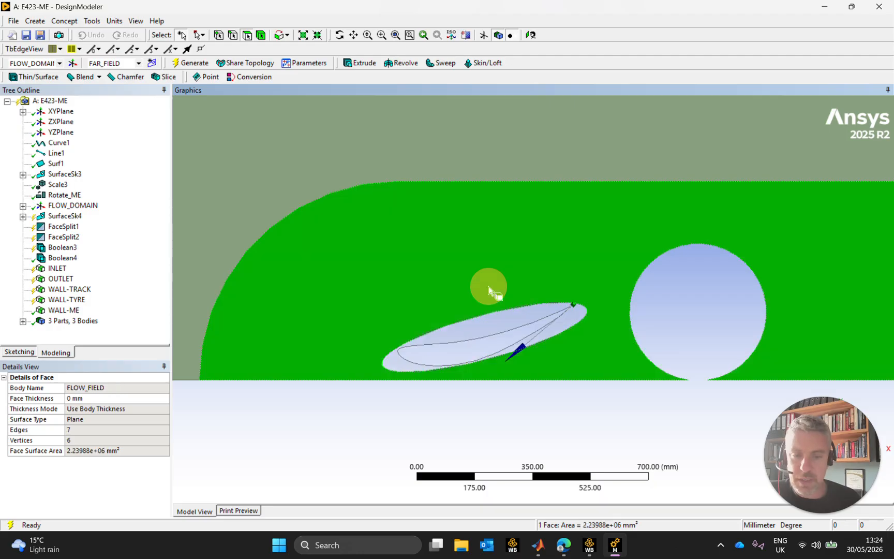
left_click(23, 321)
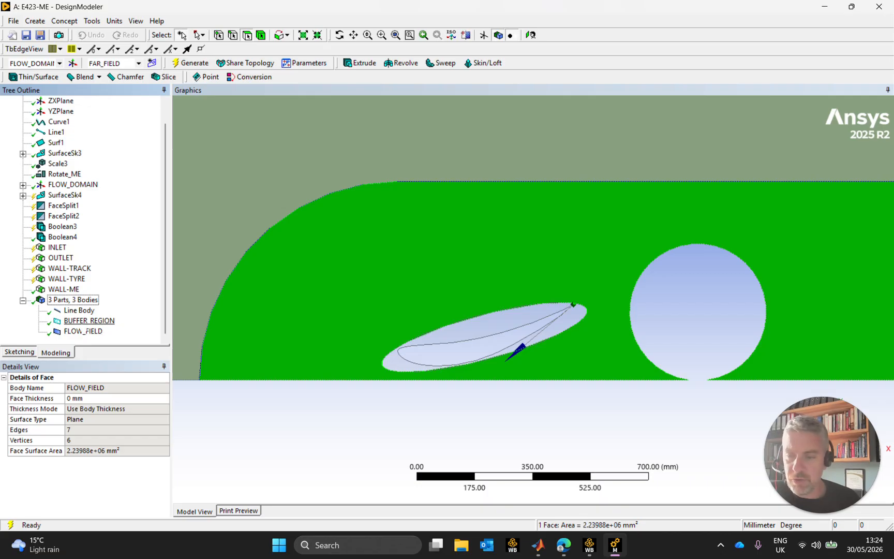
left_click(471, 324)
left_click(472, 273)
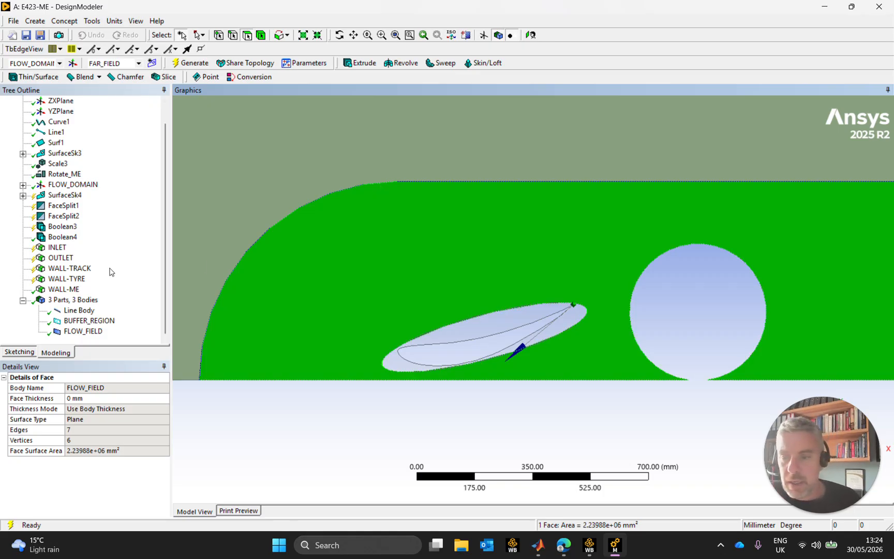
Suppress the line body that traces the wing profile
left_click(78, 311)
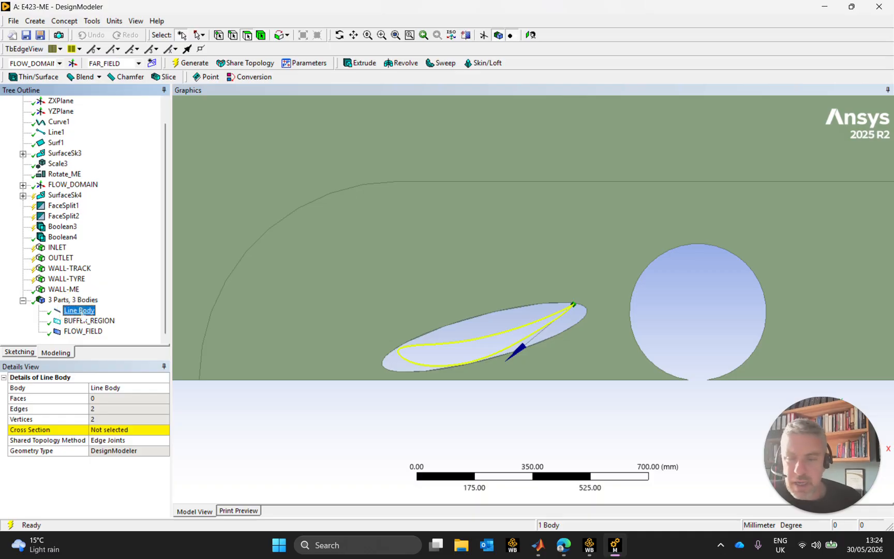
right_click(82, 313)
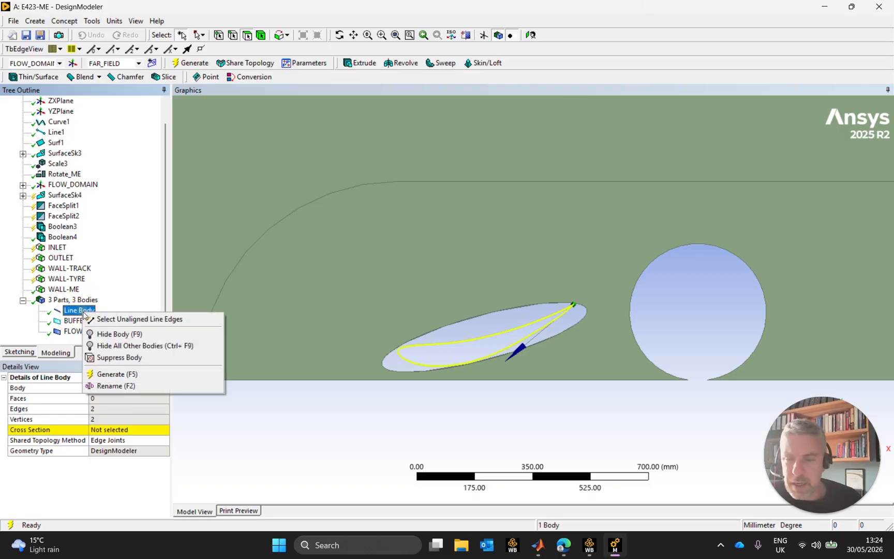
left_click(144, 358)
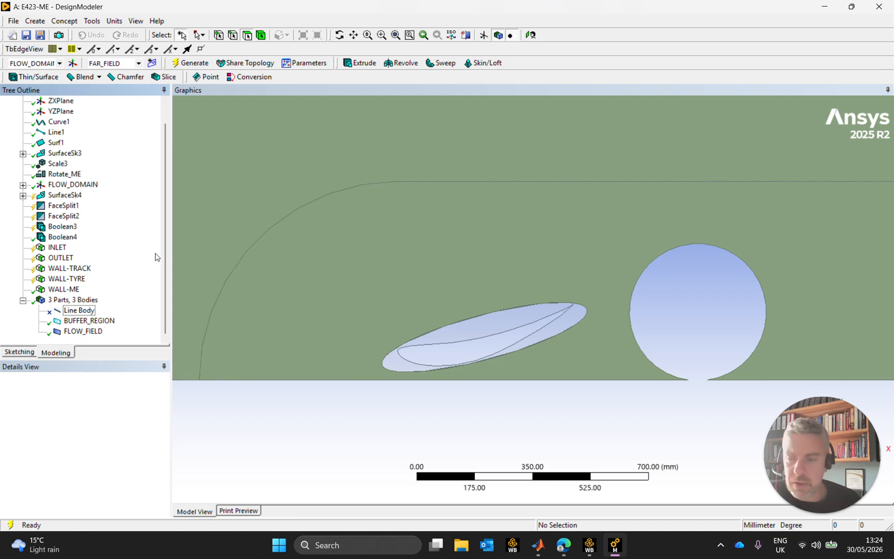
Inspect the BUFFER_REGION and FLOW_FIELD surface bodies and review FLOW_FIELD's shared topology method options
left_click(89, 321)
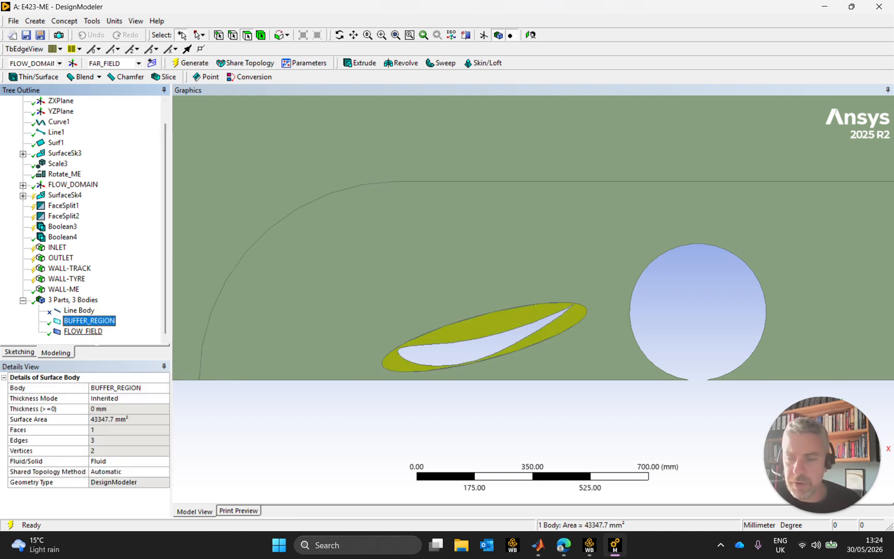
left_click(87, 332, "ctrl")
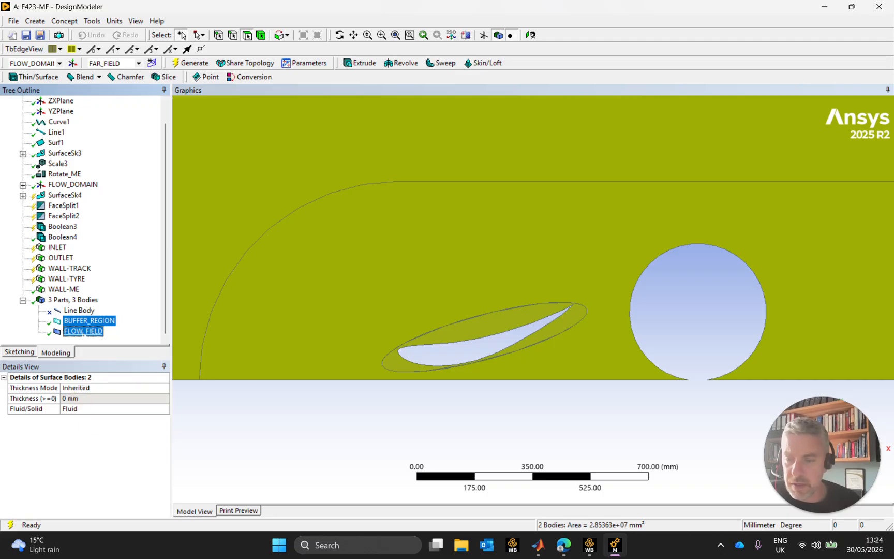
left_click(81, 334)
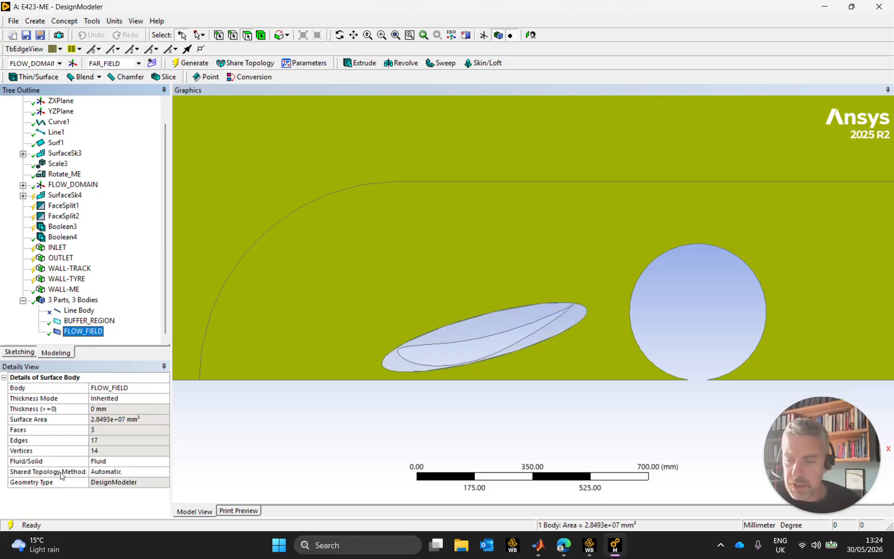
left_click(151, 472)
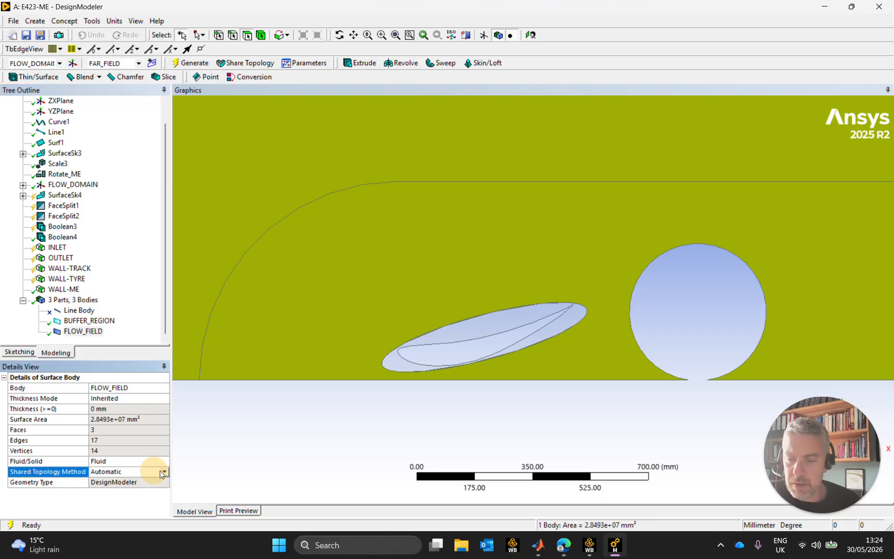
left_click(164, 473)
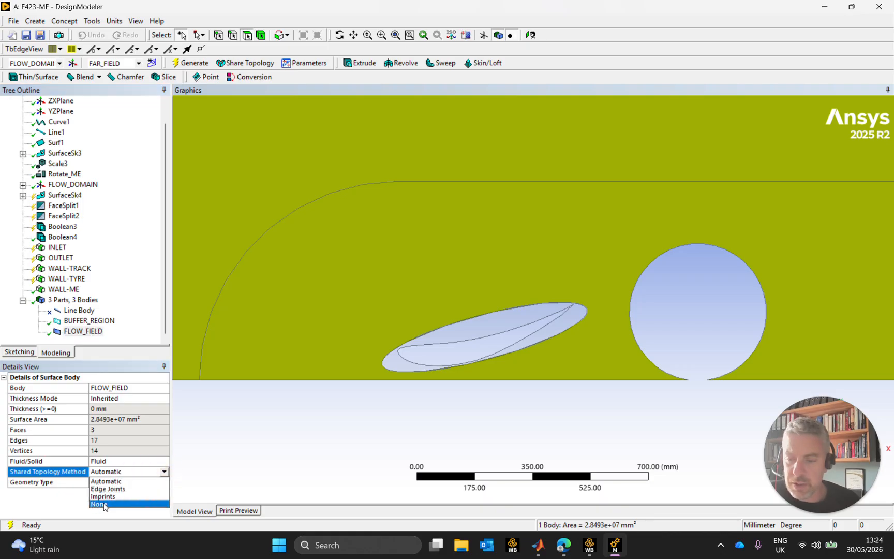
left_click(135, 472)
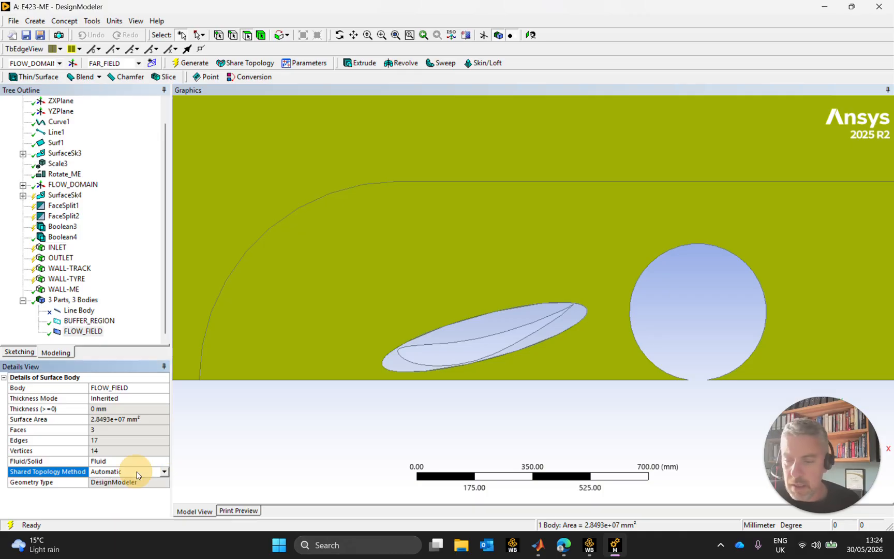
left_click(95, 332)
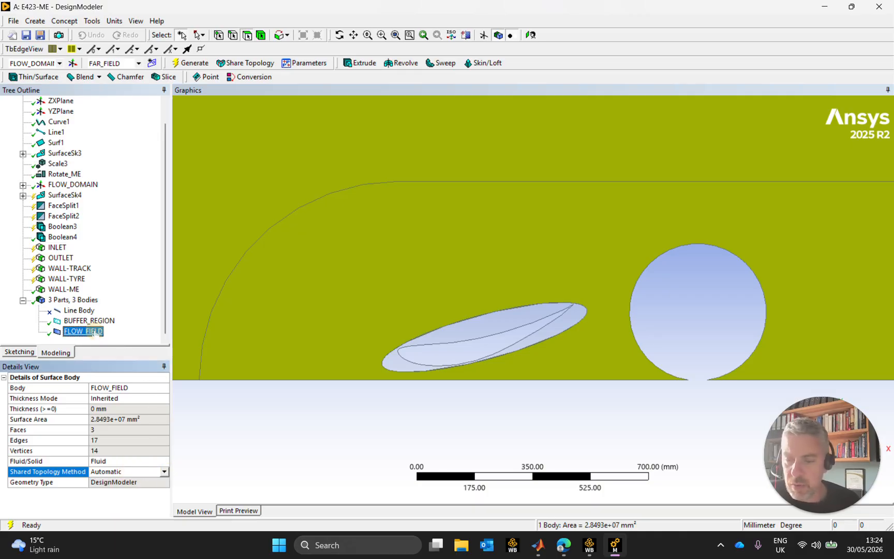
Form a new part from the BUFFER_REGION and FLOW_FIELD bodies
left_click(89, 322)
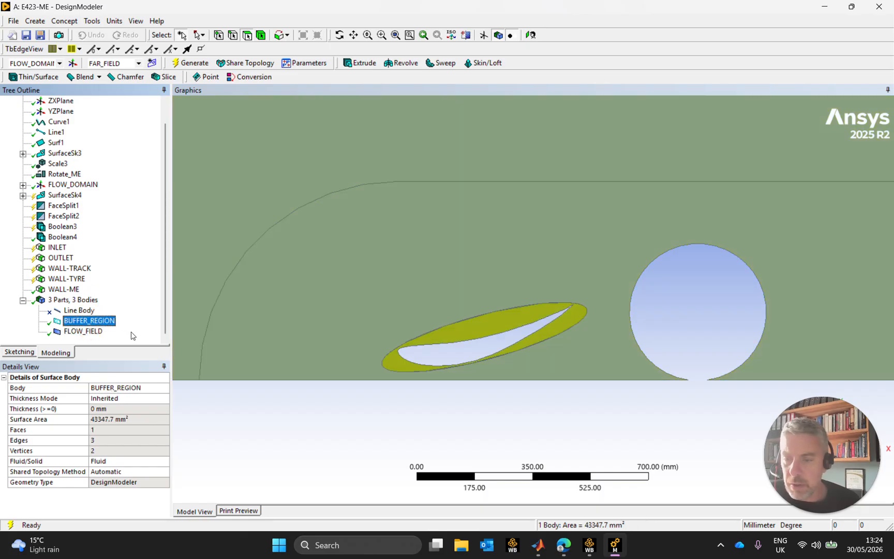
left_click(83, 332, "ctrl")
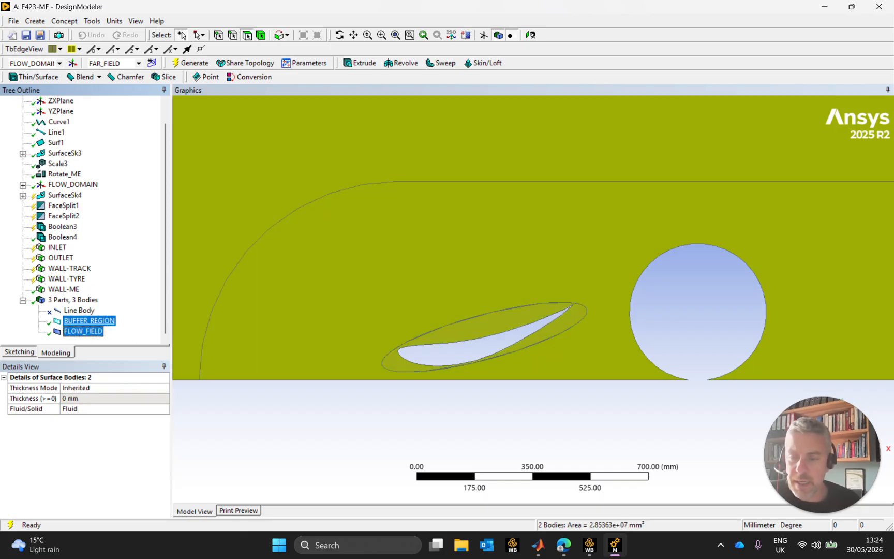
right_click(82, 333)
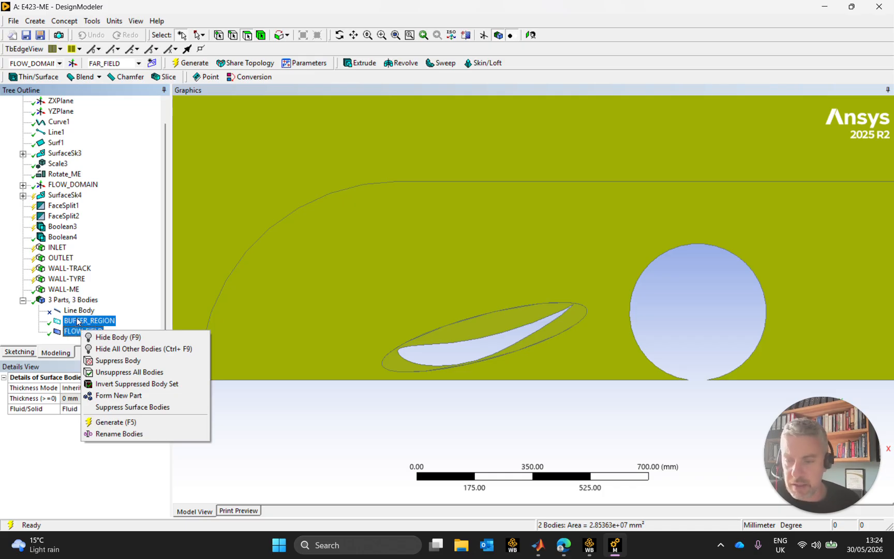
left_click(127, 396)
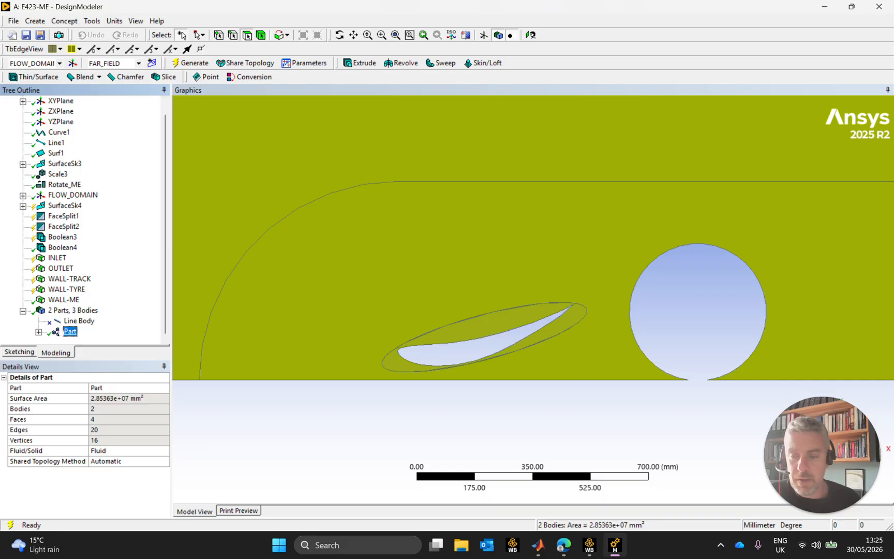
Rename the new multibody part as FlowField
right_click(69, 332)
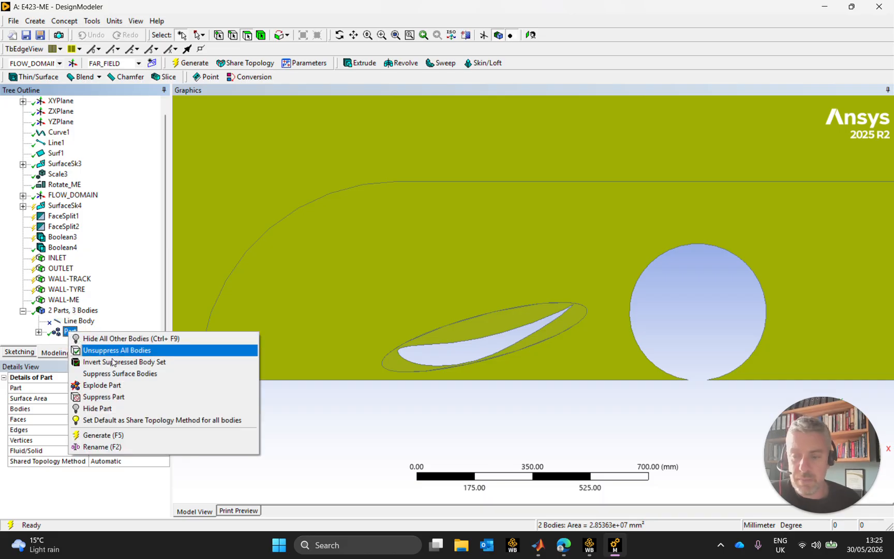
left_click(131, 449)
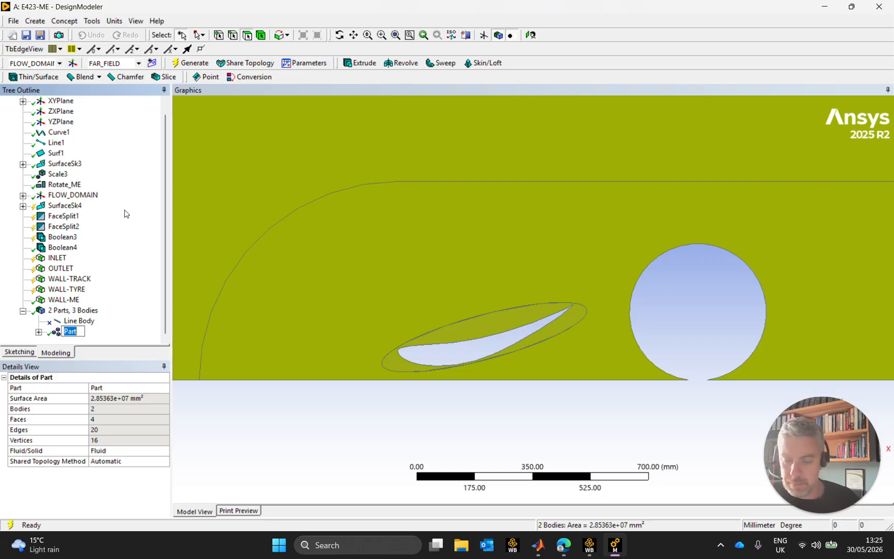
type("Flow")
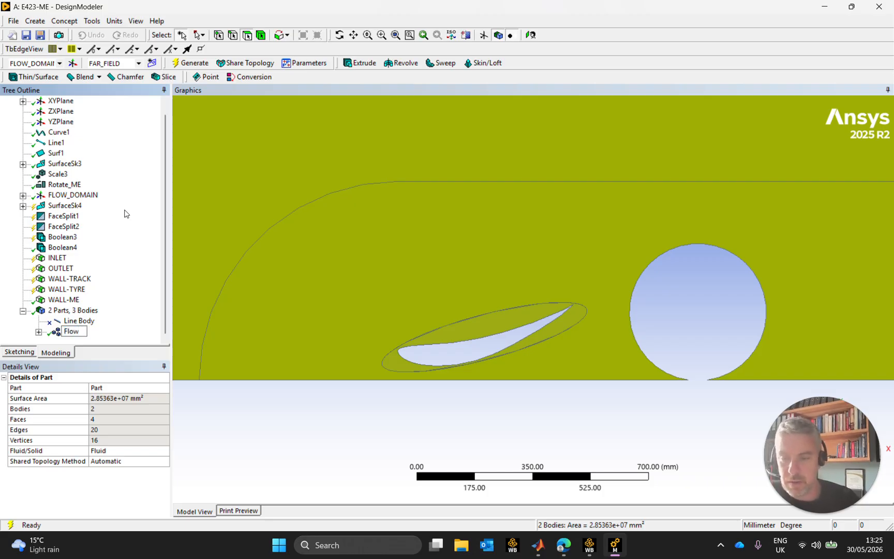
type("Field")
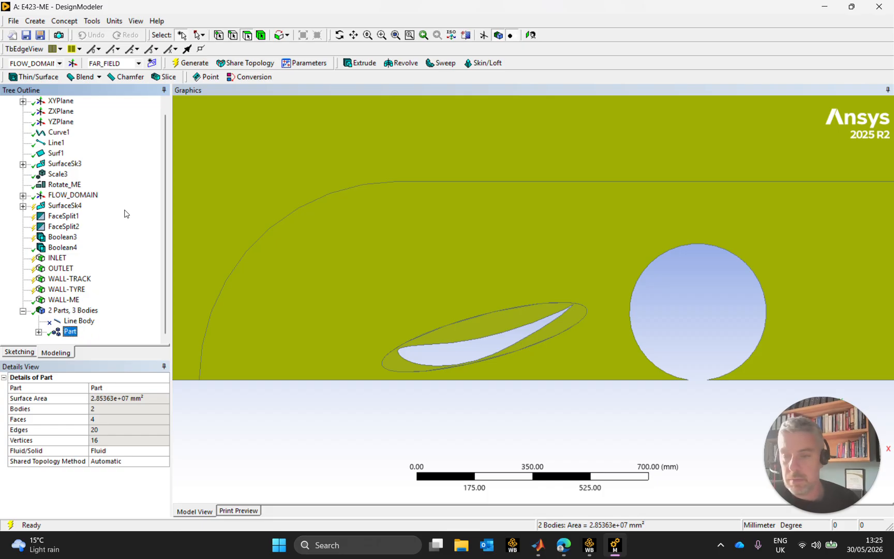
key("Return")
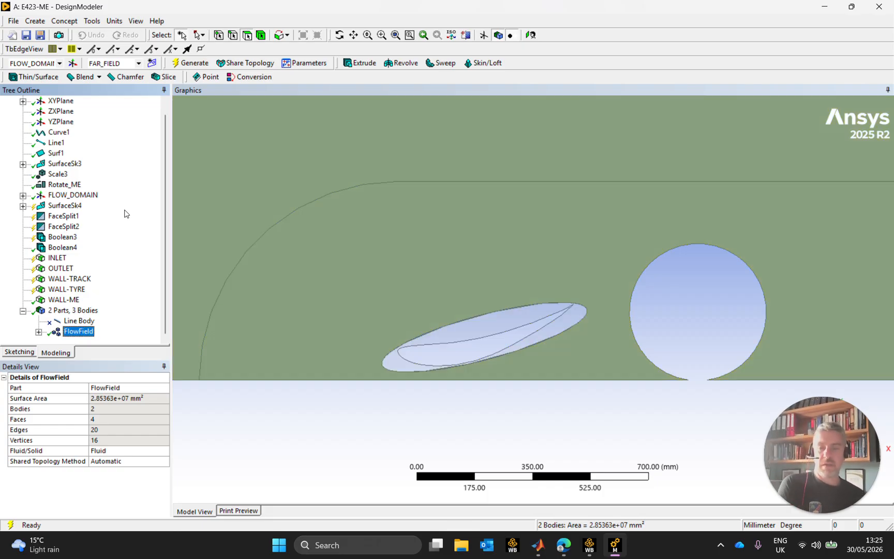
Check the bodies grouped in the FlowField part and rename the part as TotalFlowField
left_click(39, 332)
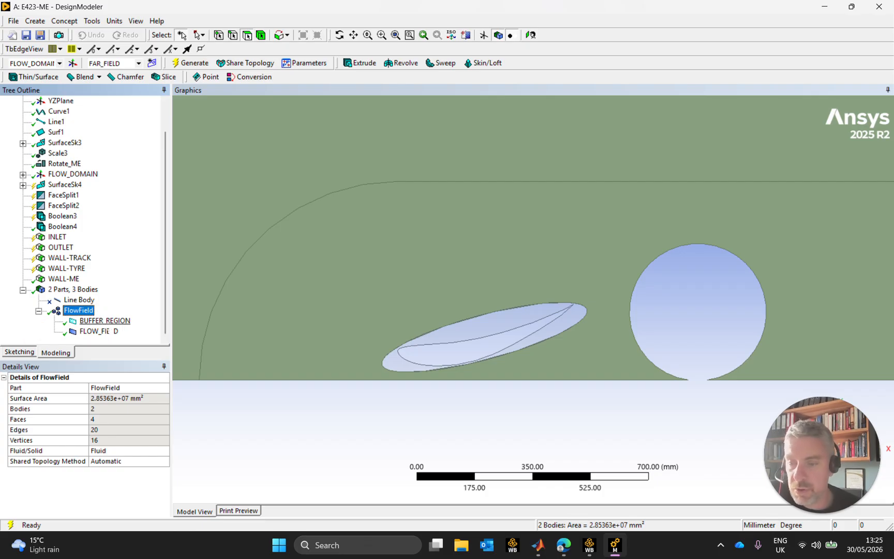
left_click(109, 320)
left_click(110, 331)
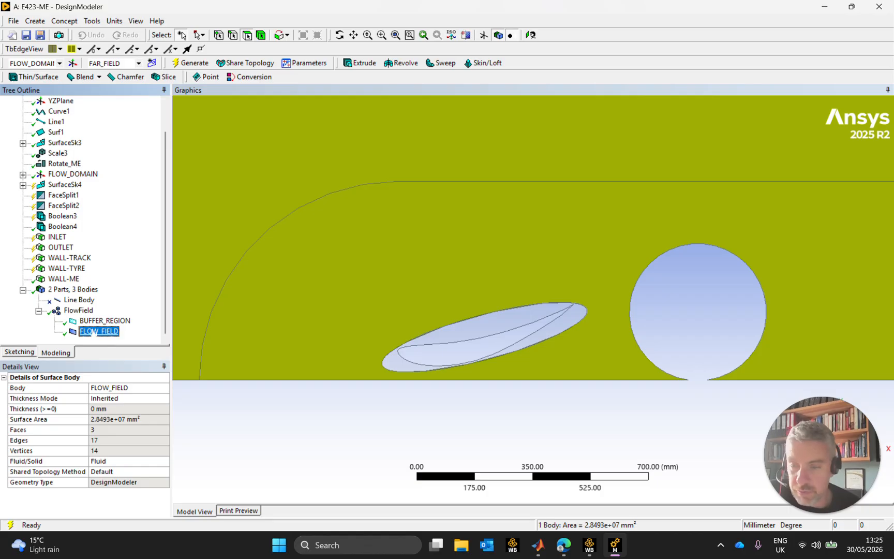
left_click(82, 311)
right_click(81, 311)
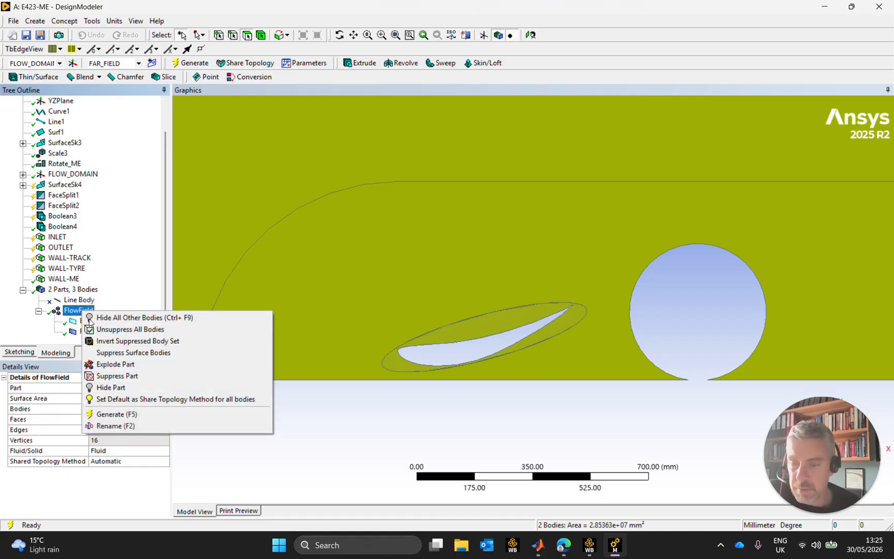
left_click(118, 423)
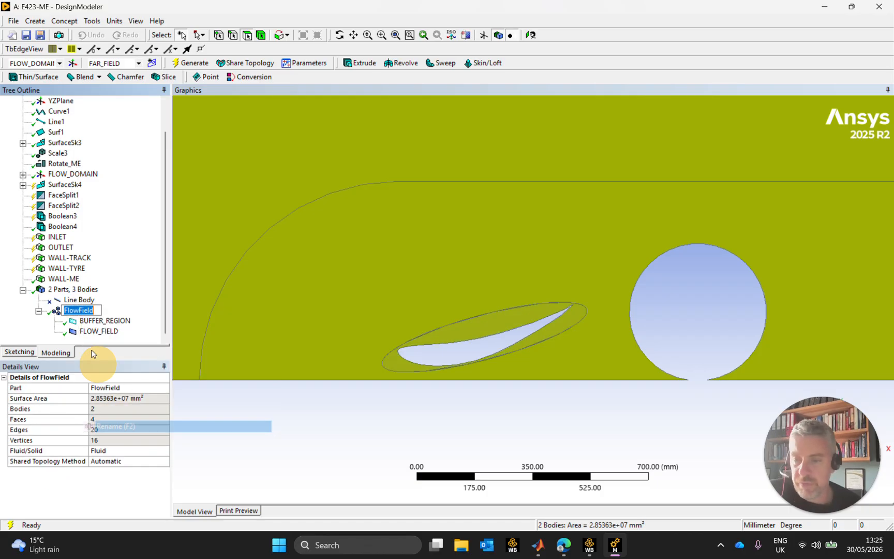
left_click(97, 311)
key("Left")
key("Home")
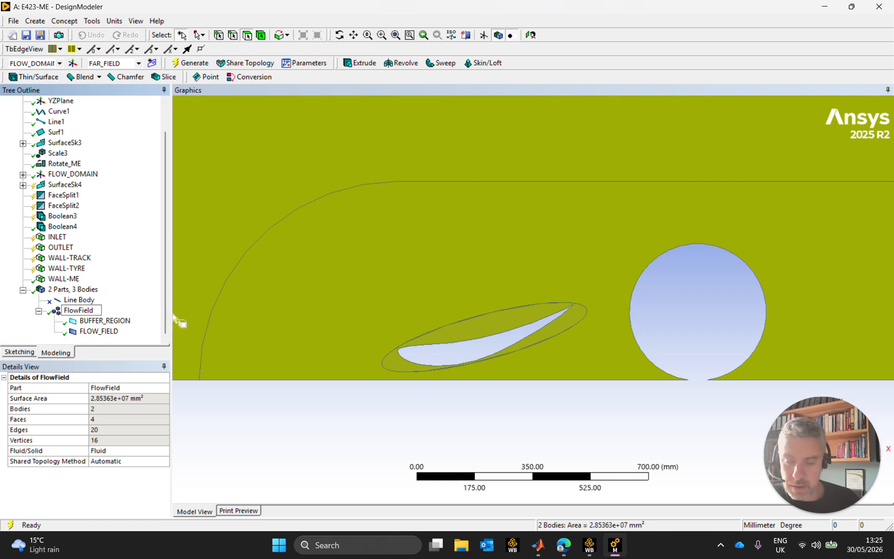
type("Total")
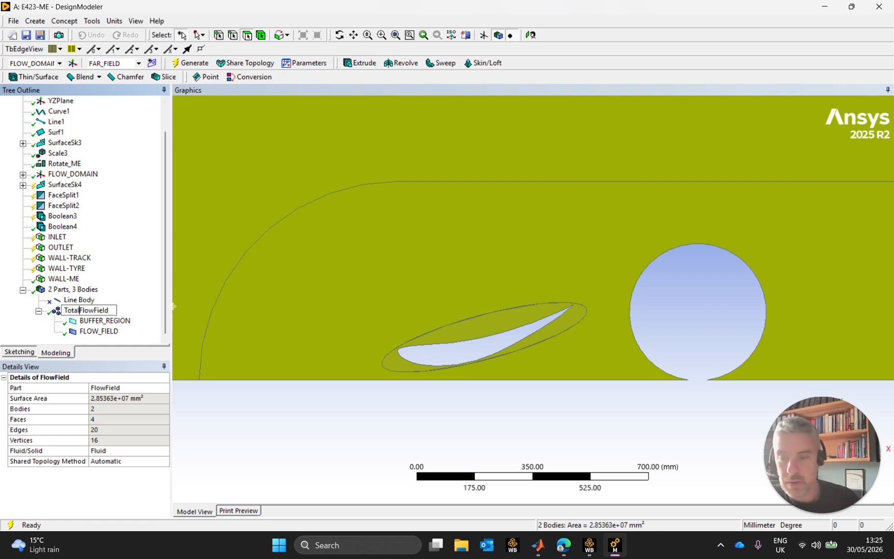
key("Return")
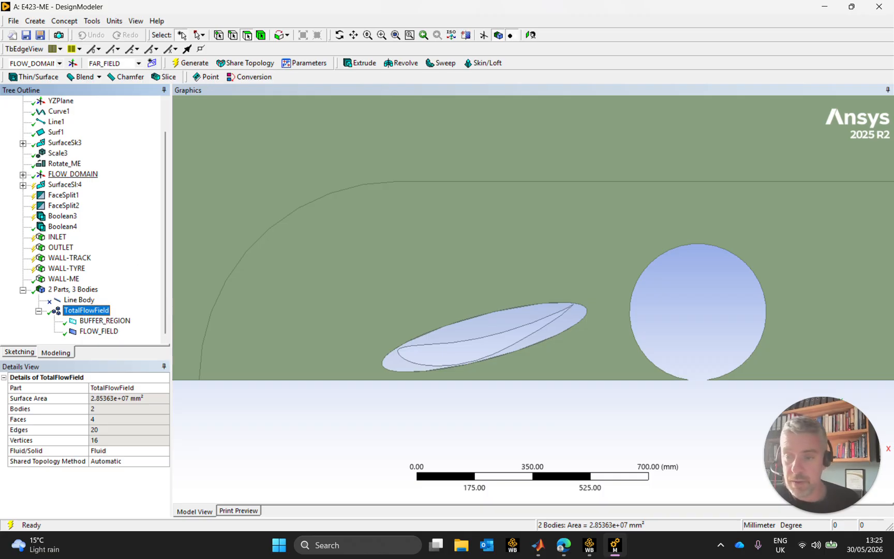
Regenerate the wing flow geometry with its new part and close DesignModeler
left_click(39, 310)
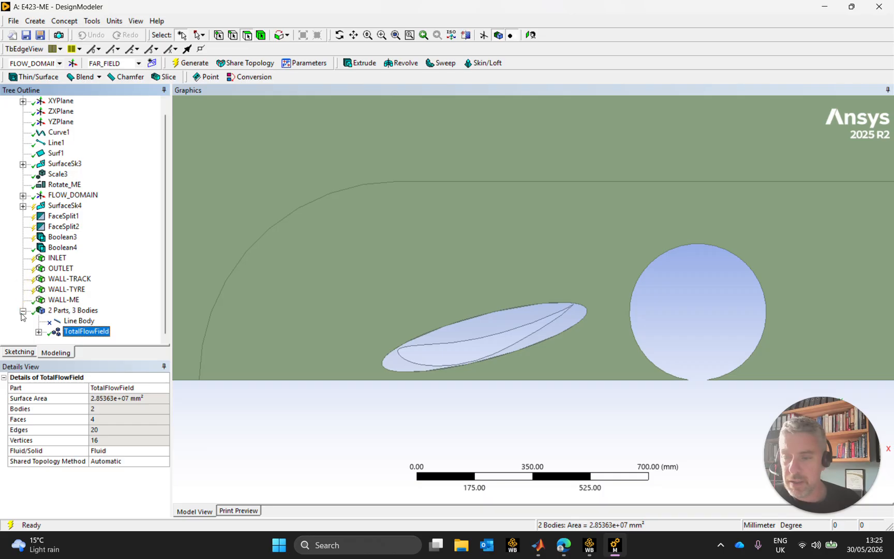
left_click(23, 311)
left_click(187, 64)
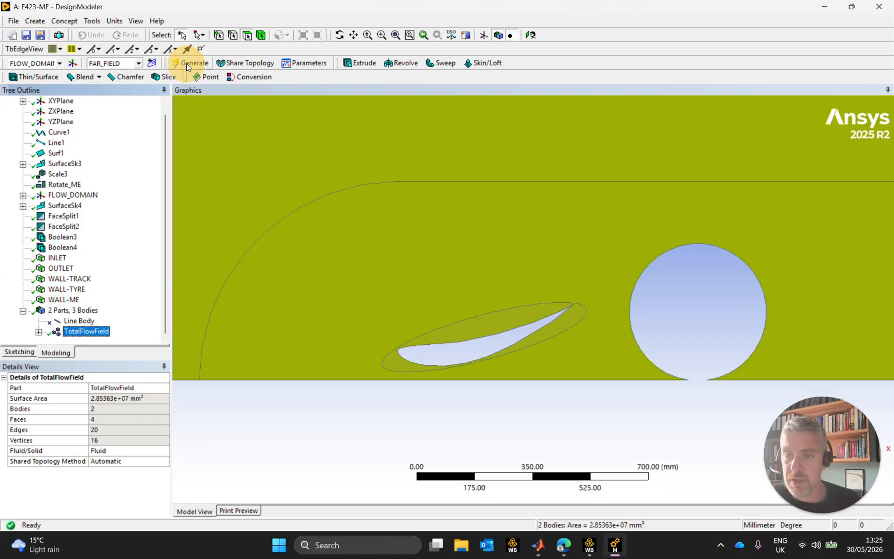
left_click(500, 399)
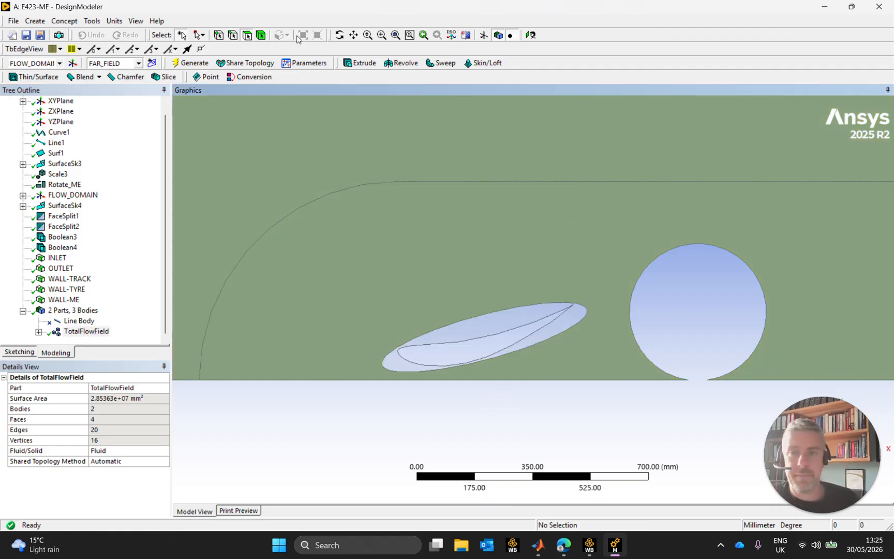
left_click(512, 187)
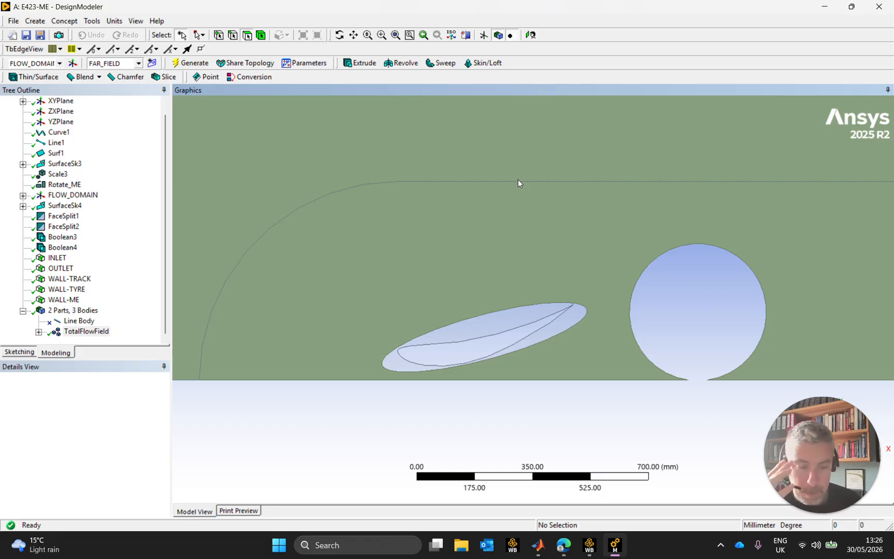
left_click(879, 7)
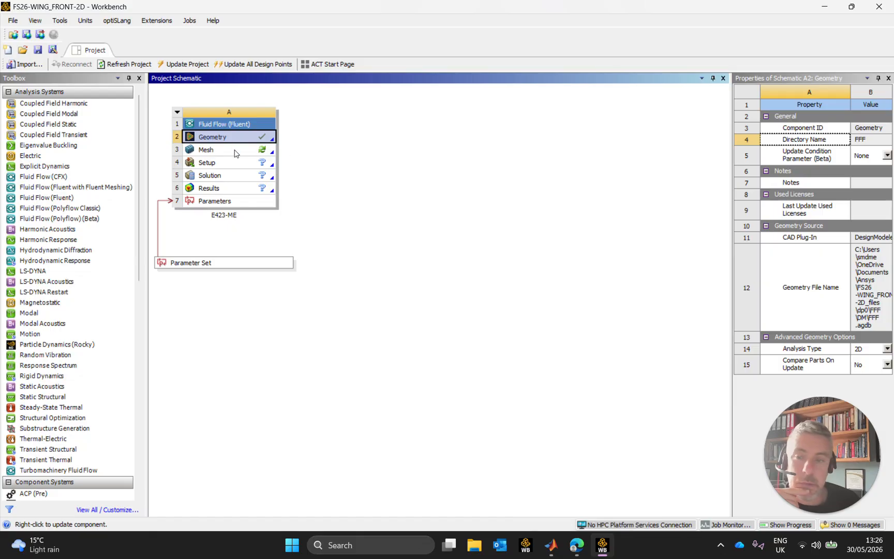
Check the project's unit system and open the E423-ME mesh in the Meshing application, showing the global mesh settings
left_click(206, 150)
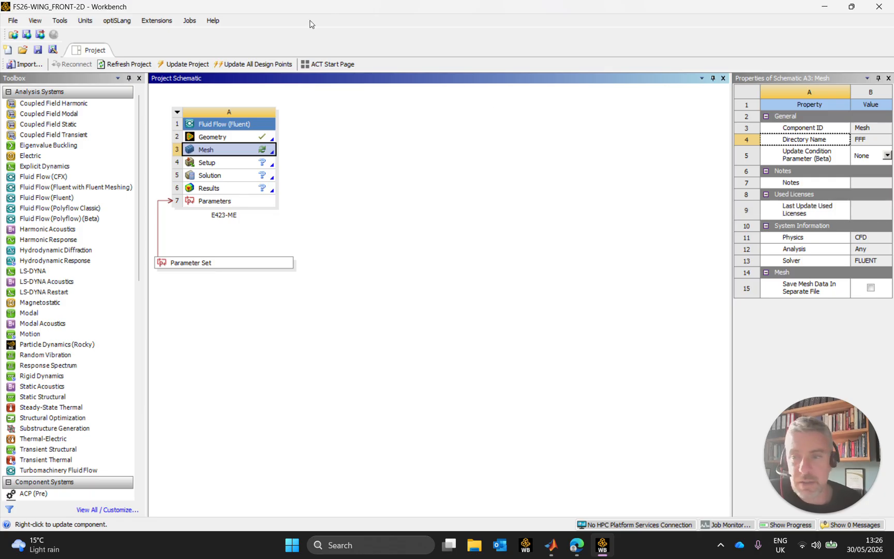
left_click(85, 20)
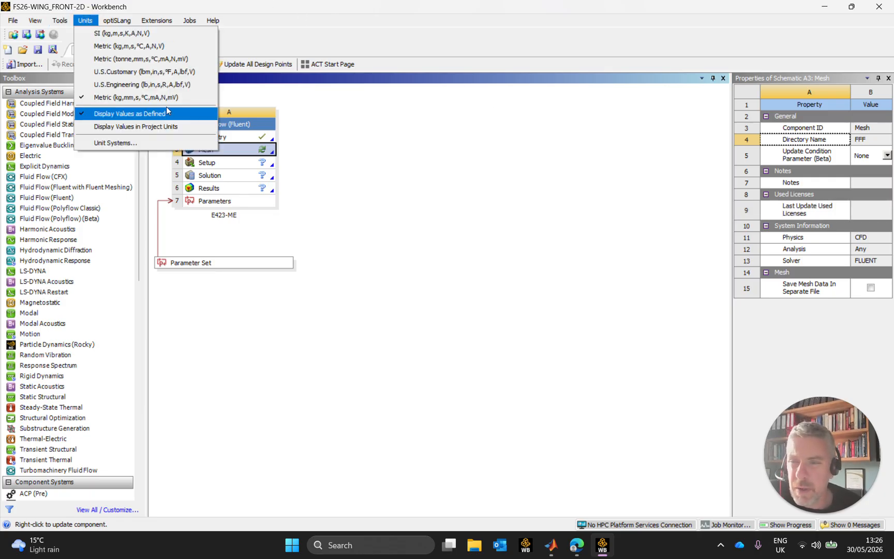
left_click(369, 155)
double_click(216, 150)
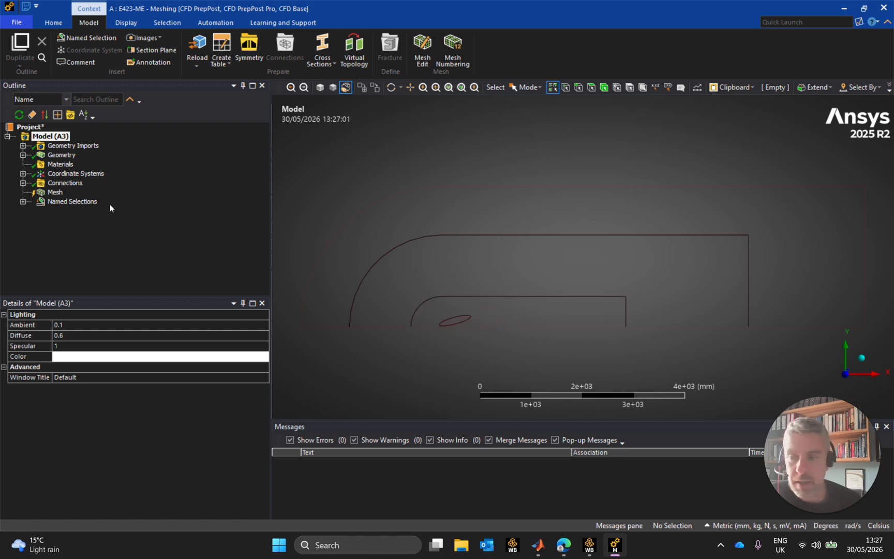
left_click(55, 192)
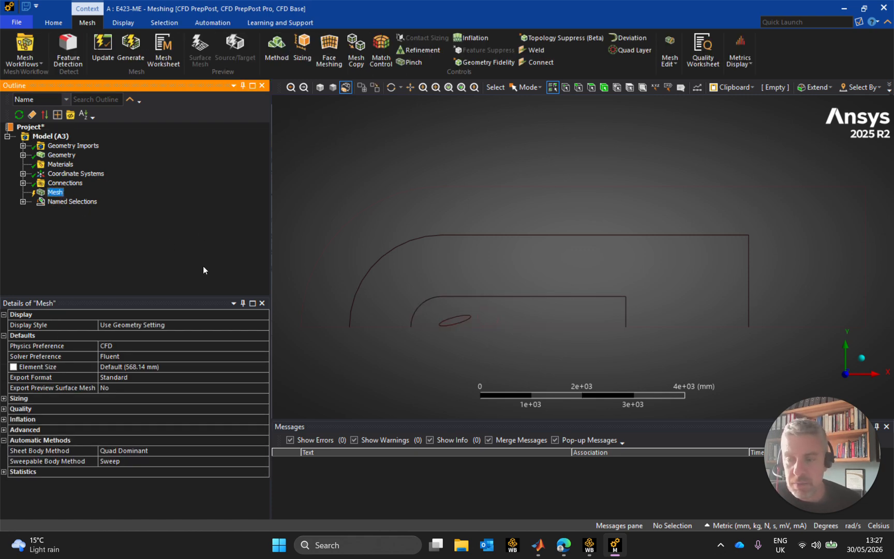
Check the global sizing settings and set the global mesh element size to 72 mm
left_click(4, 399)
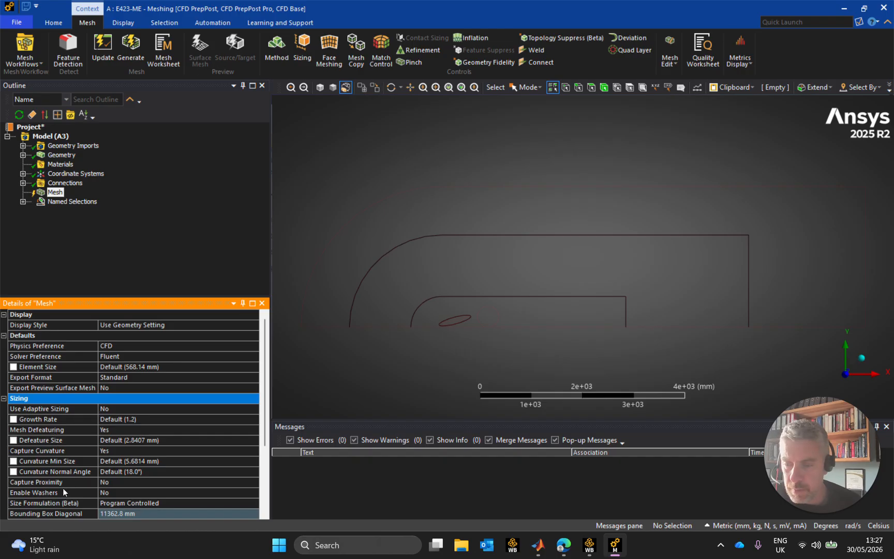
left_click(4, 399)
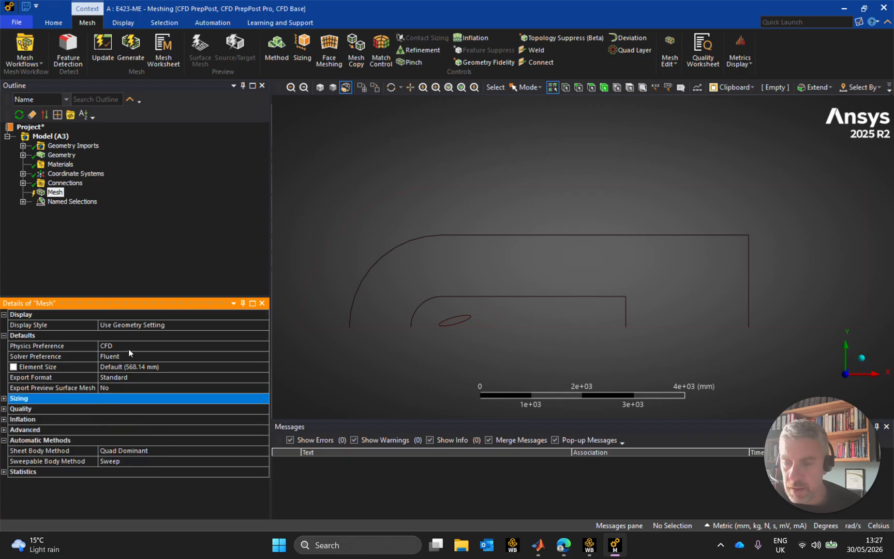
left_click(187, 367)
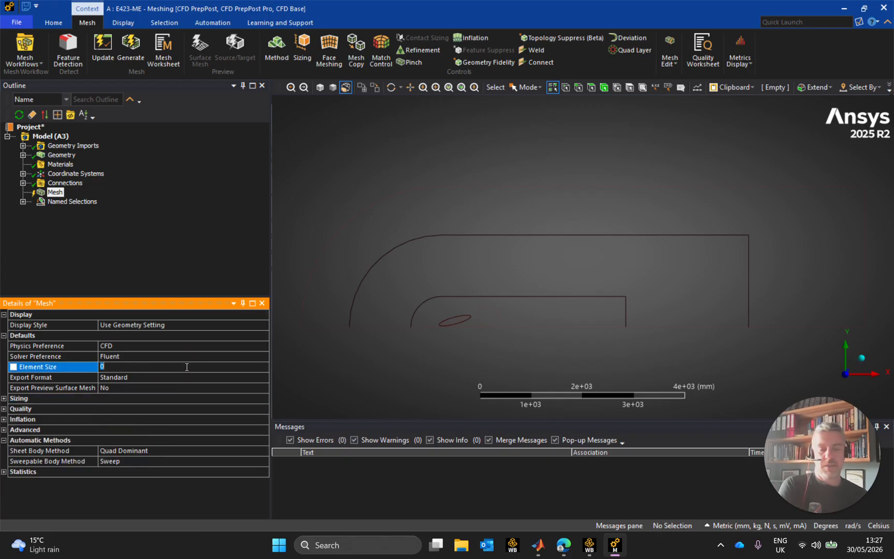
type("72")
key("Return")
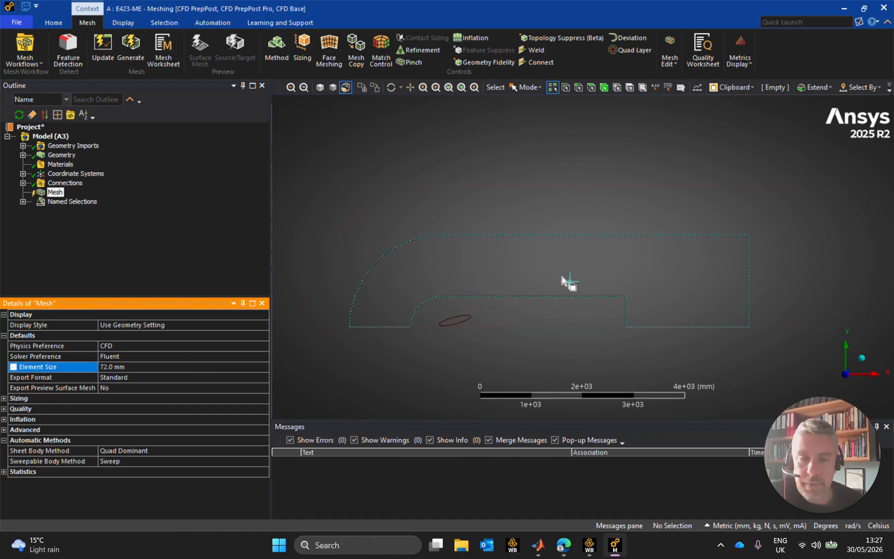
Add a face sizing control to the outermost flow region
left_click(630, 206)
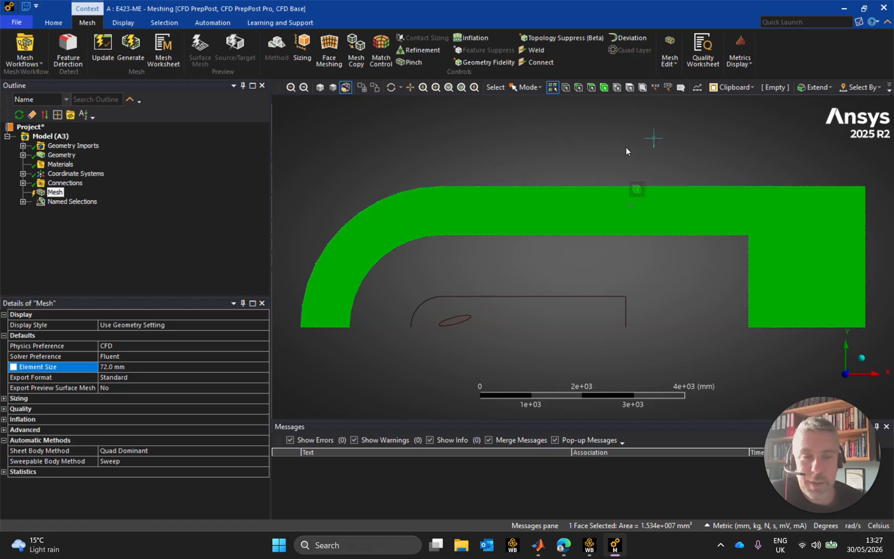
right_click(66, 194)
mouse_move(140, 200)
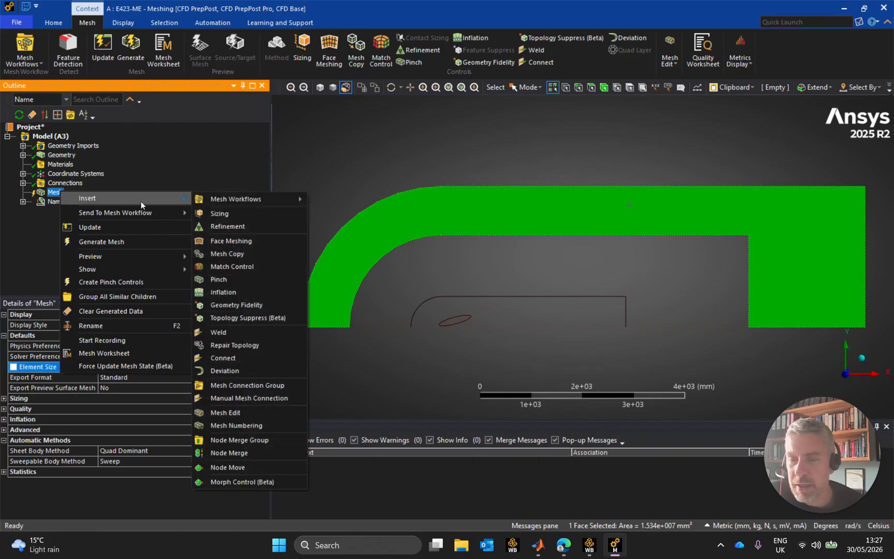
left_click(240, 215)
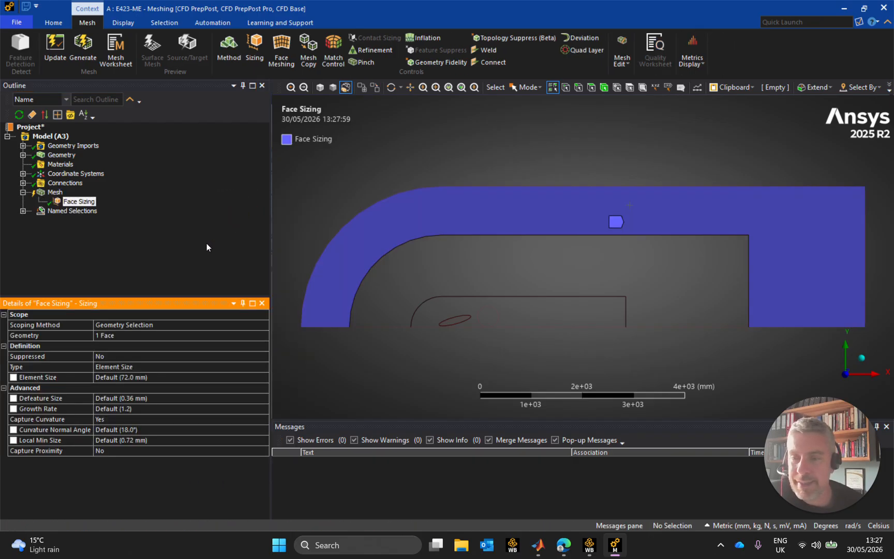
Rename the outer region's face sizing as Sizing-FarField
left_click(88, 202)
left_click(91, 203)
type("Sizing-FarField")
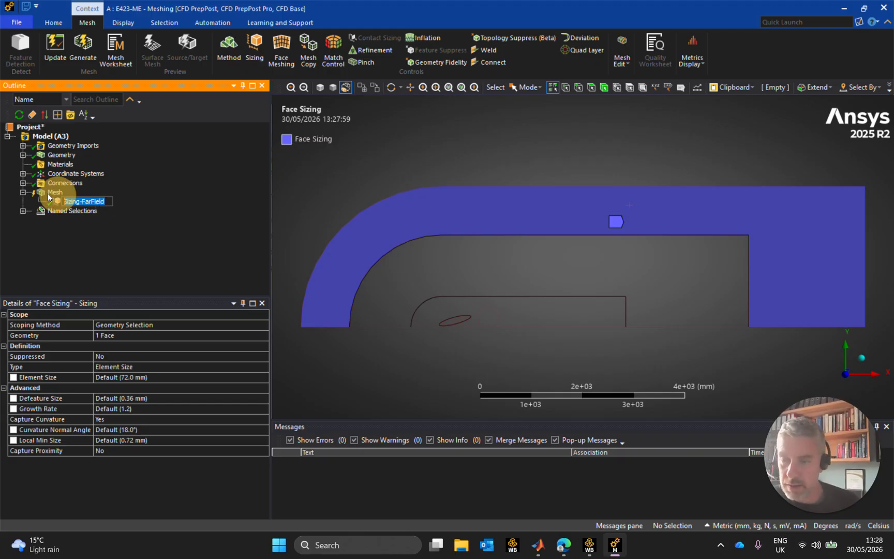
left_click(142, 194)
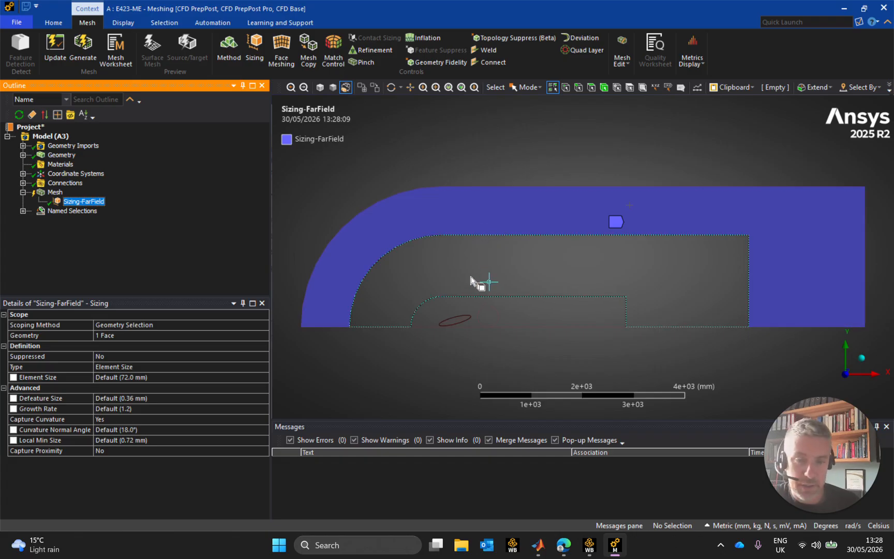
Set the Sizing-FarField element size to 72 mm and make it a parameter
left_click(119, 335)
left_click(188, 345)
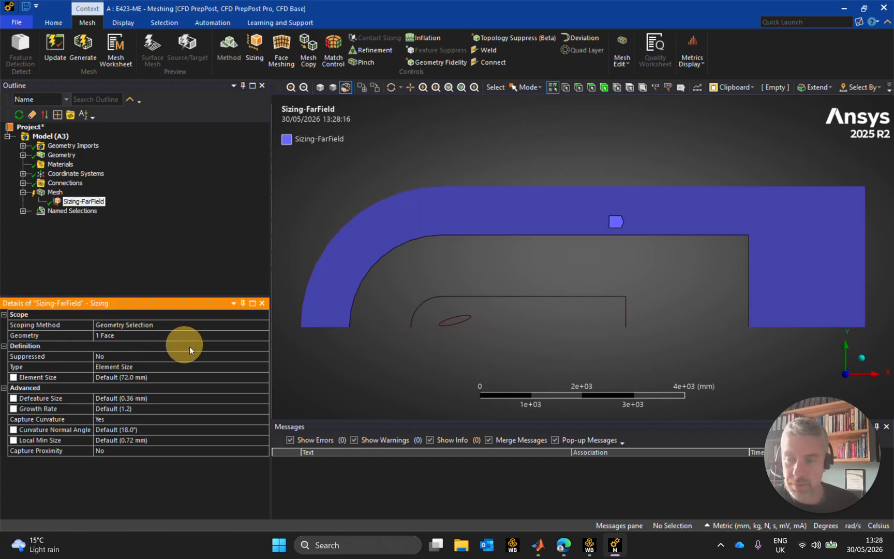
left_click(158, 376)
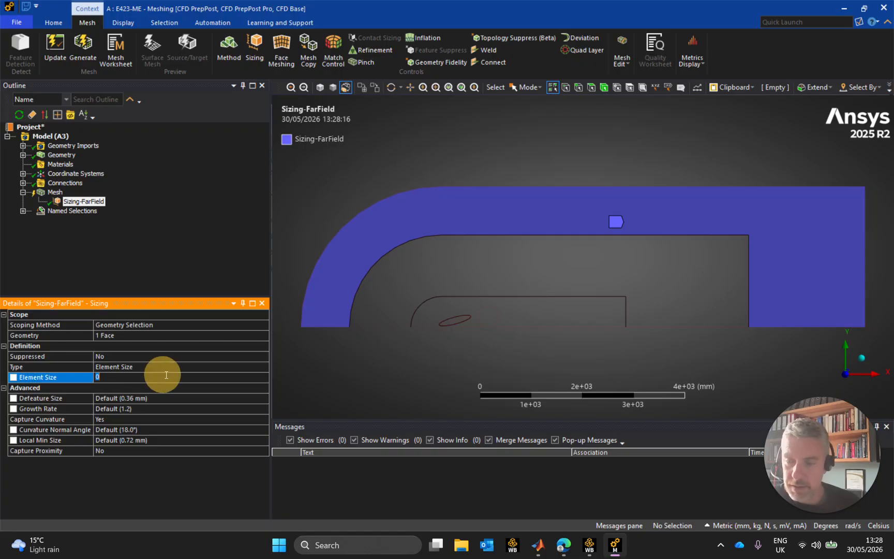
key("Return")
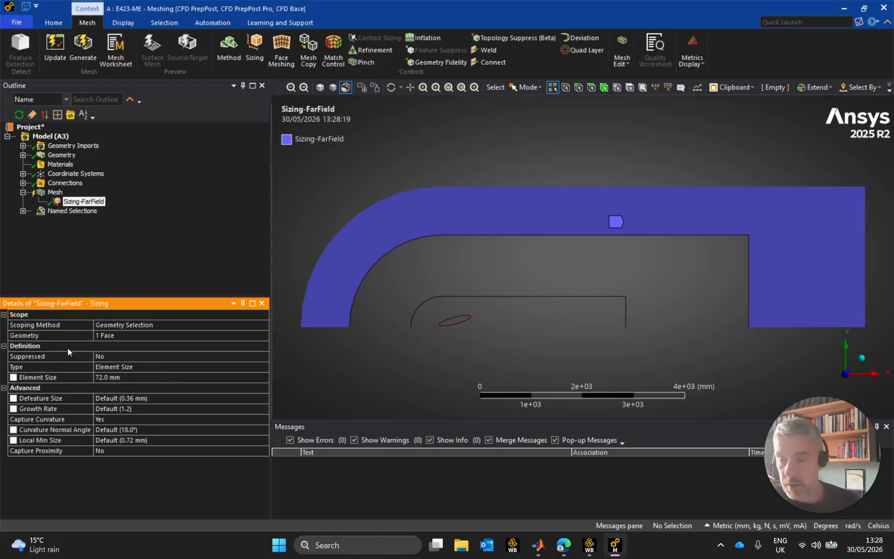
left_click(12, 377)
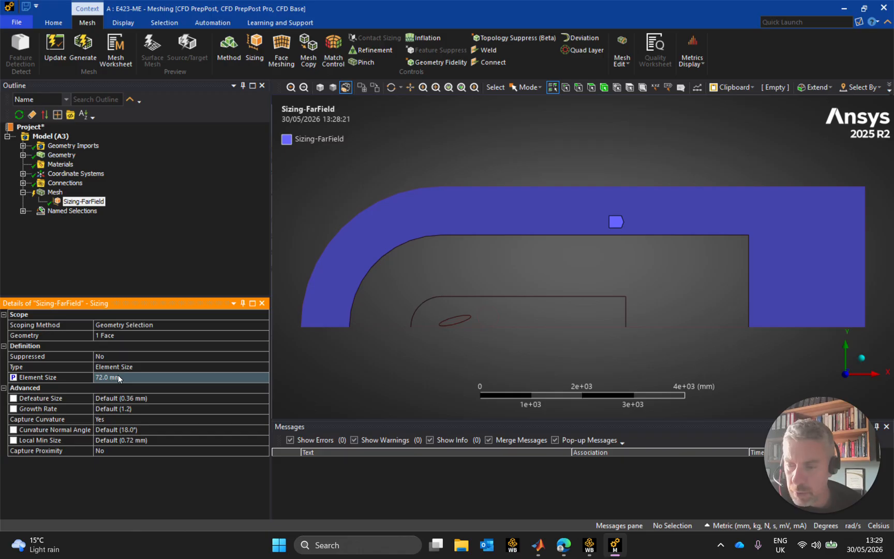
Insert a second mesh sizing control and name it Sizing-MidField
left_click(56, 193)
right_click(57, 194)
mouse_move(92, 199)
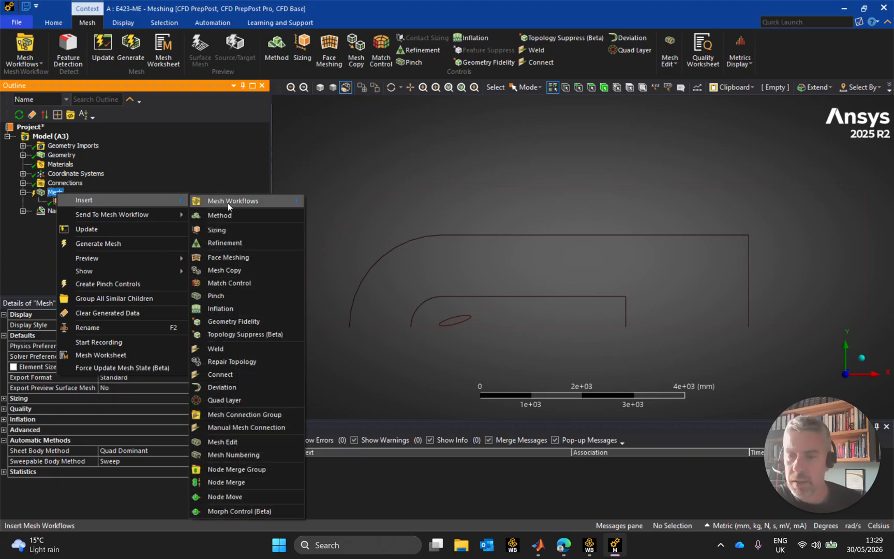
left_click(237, 222)
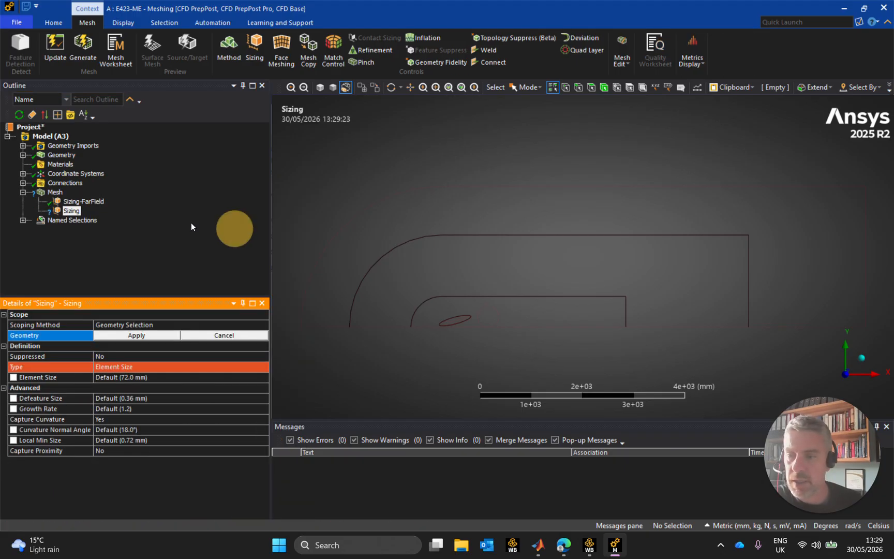
double_click(76, 211)
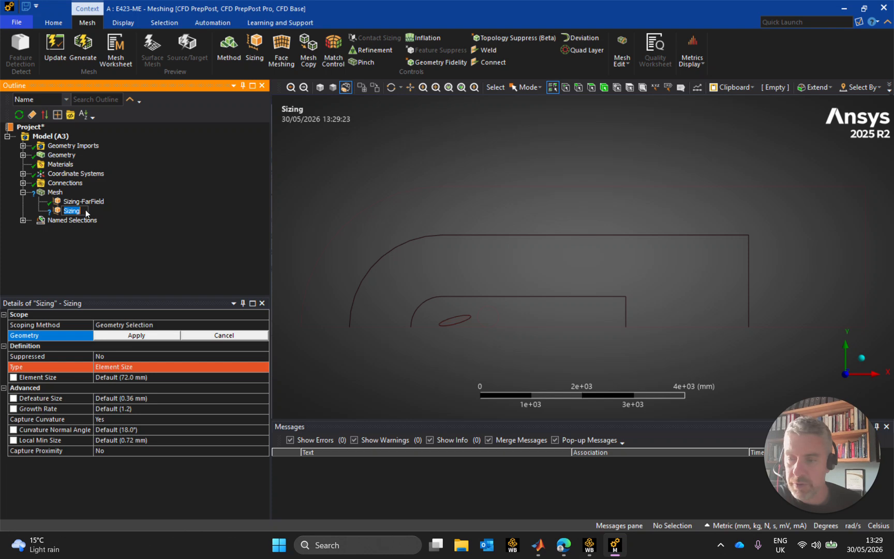
type("Sizing-FarField")
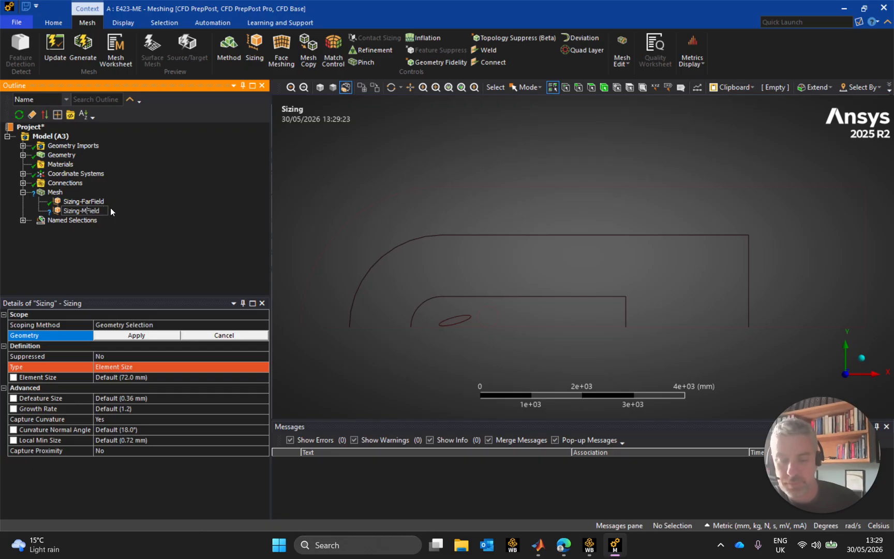
type("id")
key("Return")
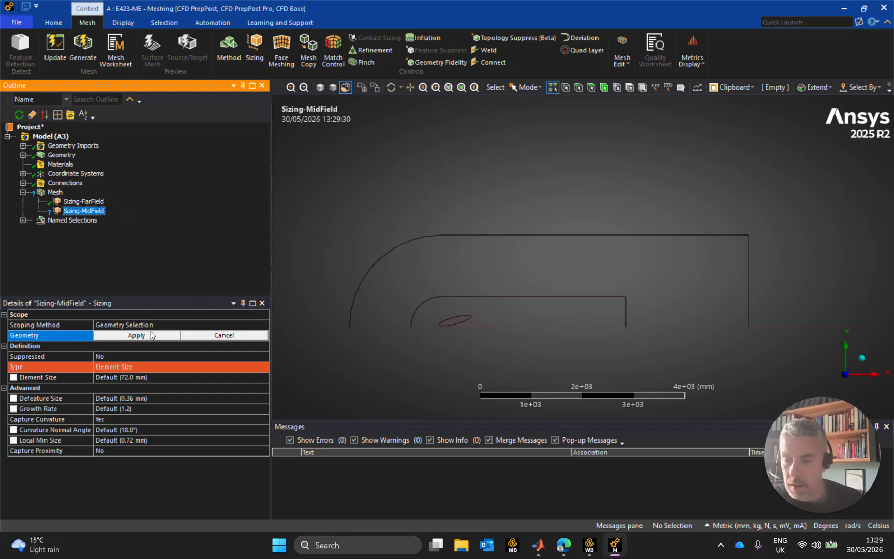
Scope Sizing-MidField to the middle flow region's face and set its element size to 18 mm
left_click(484, 278)
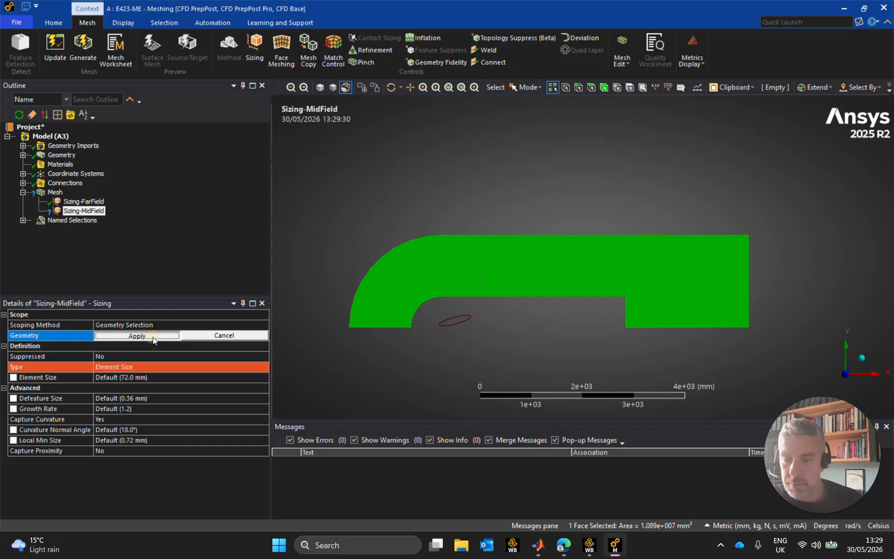
left_click(137, 336)
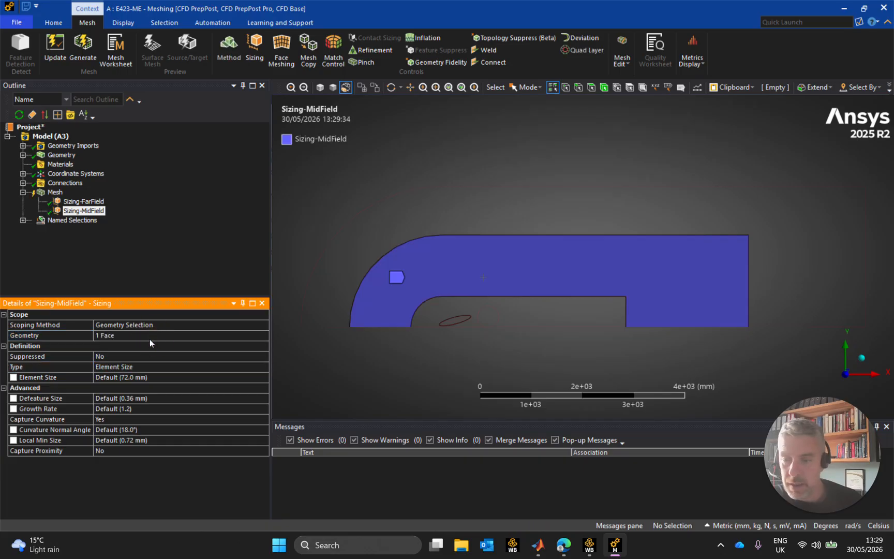
left_click(157, 377)
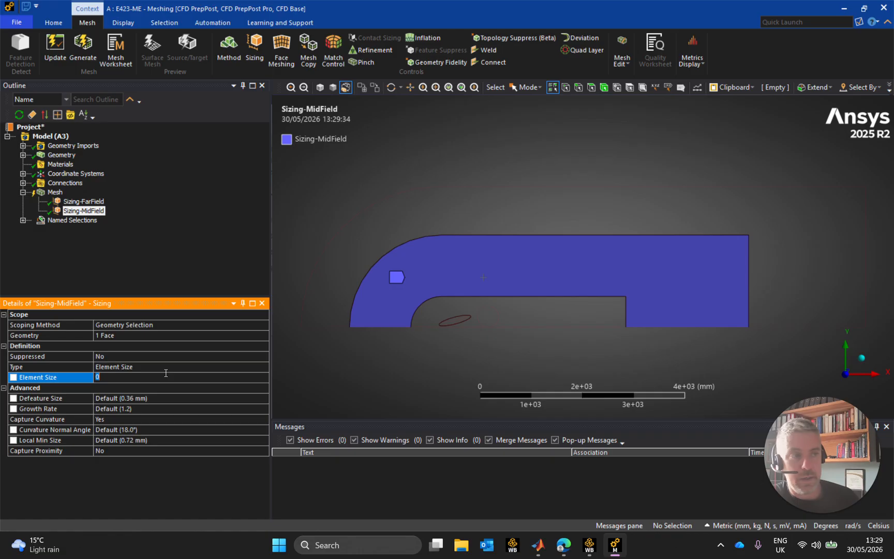
type("18")
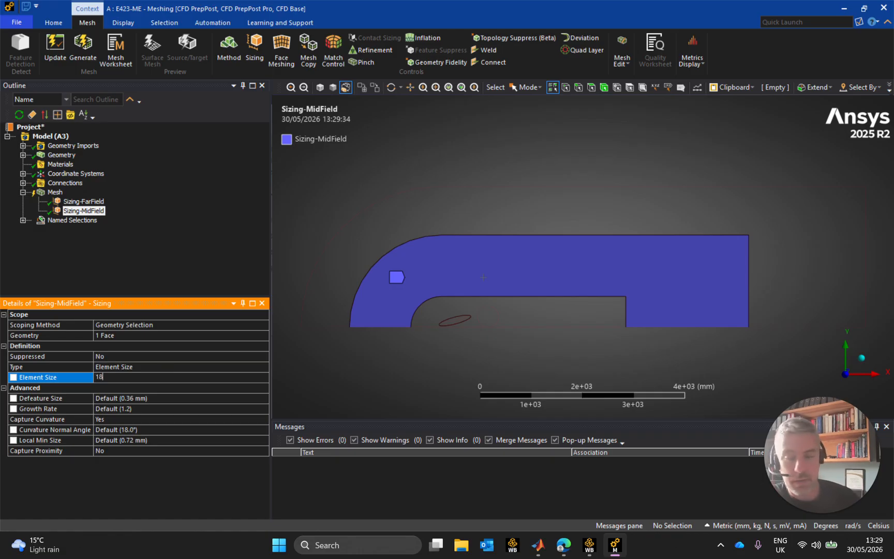
key("Return")
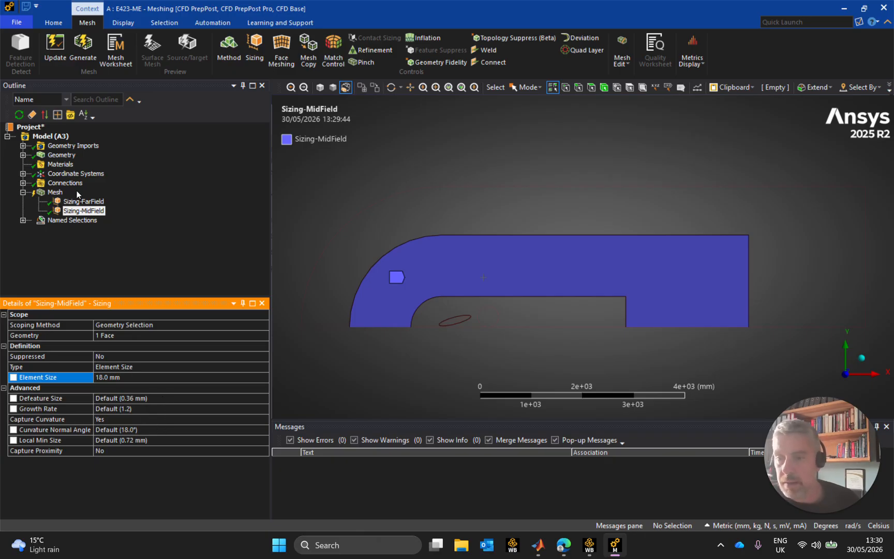
Insert a third mesh sizing control and name it Sizing-NearField
left_click(54, 192)
right_click(53, 195)
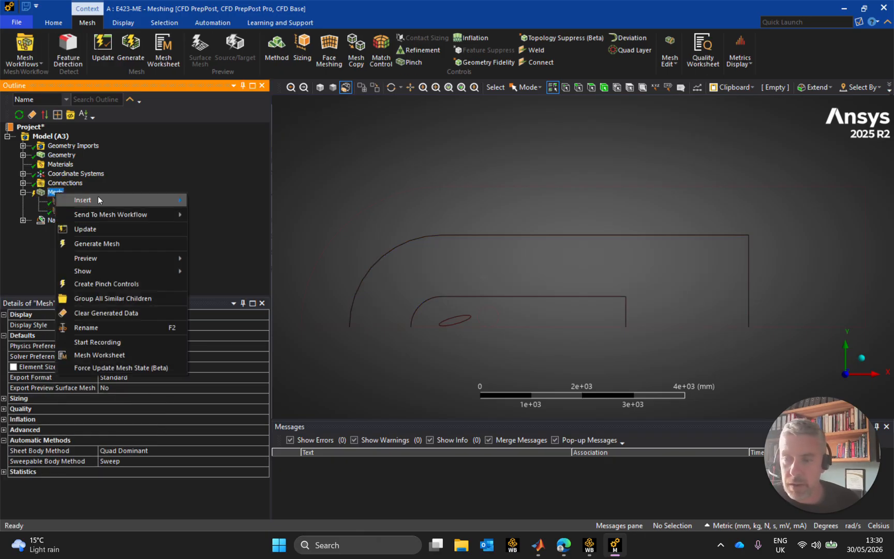
mouse_move(93, 200)
left_click(223, 233)
left_click(72, 221)
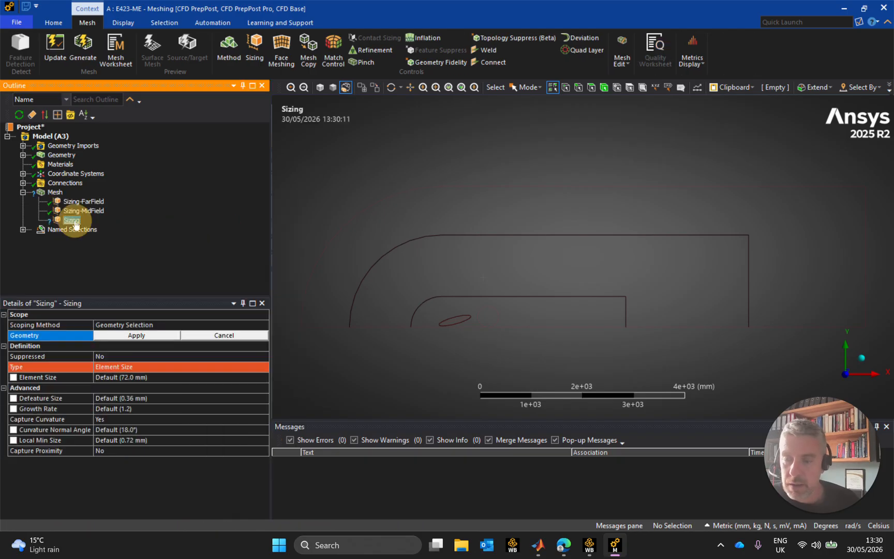
type("Sizing-FarField")
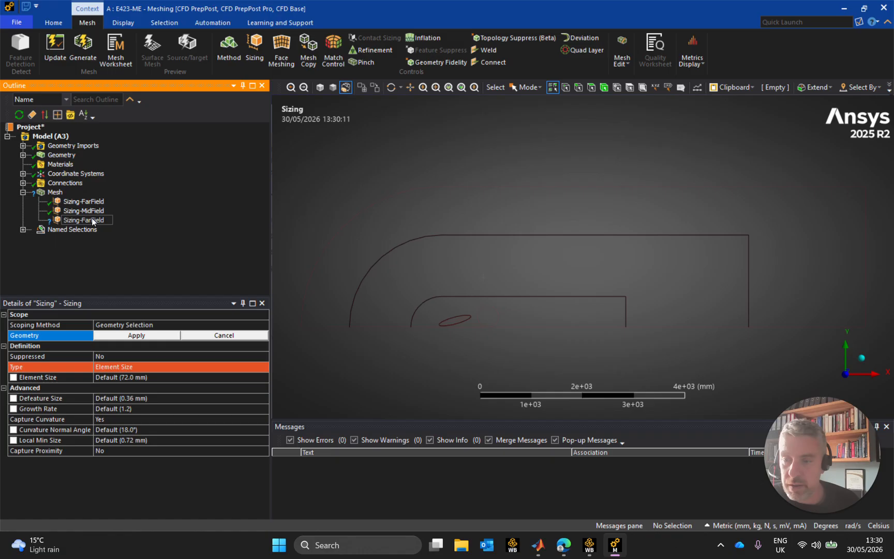
key("BackSpace")
key("BackSpace")
key("BackSpace")
type("Near")
key("Return")
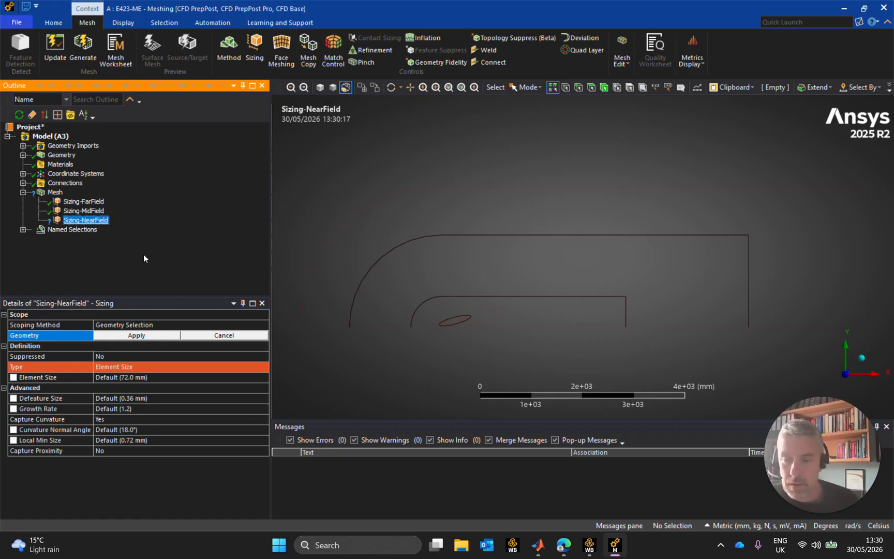
Scope Sizing-NearField to the innermost face around the wing and revisit the Sizing-MidField element size
left_click(562, 313)
left_click(148, 336)
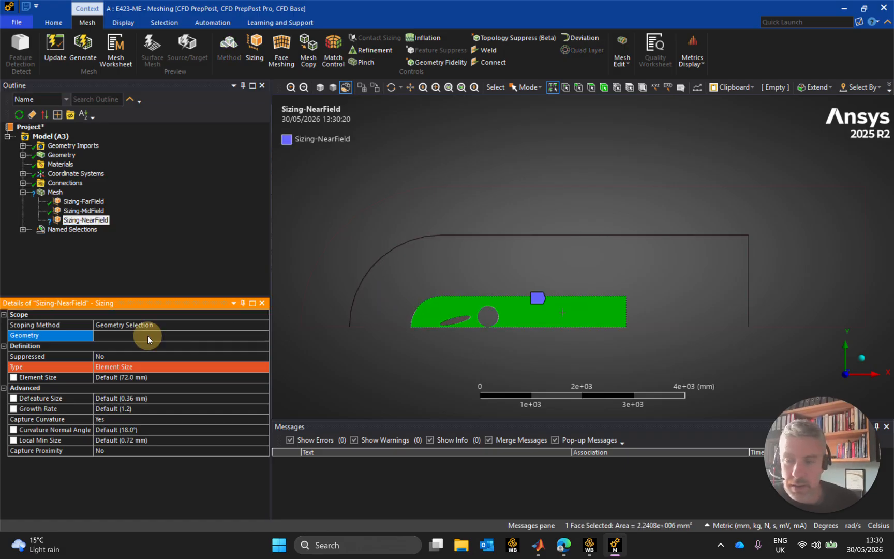
left_click(145, 378)
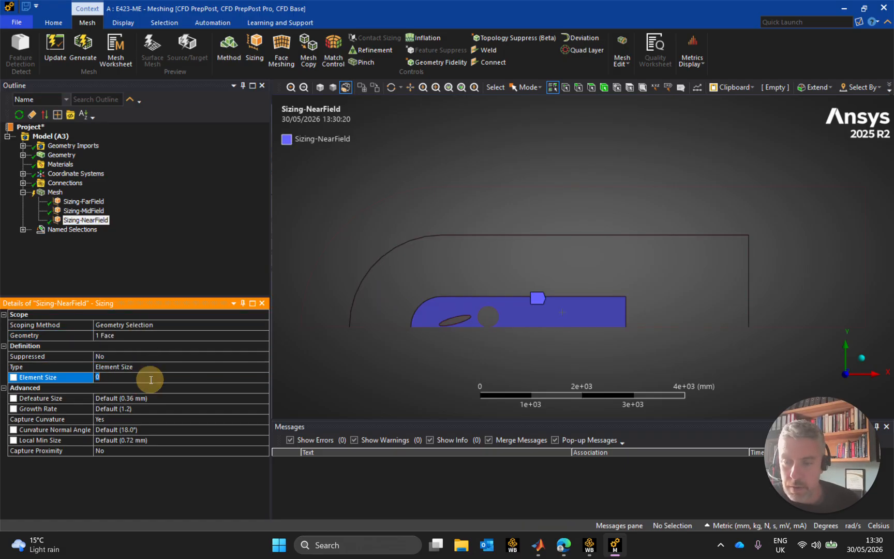
left_click(84, 210)
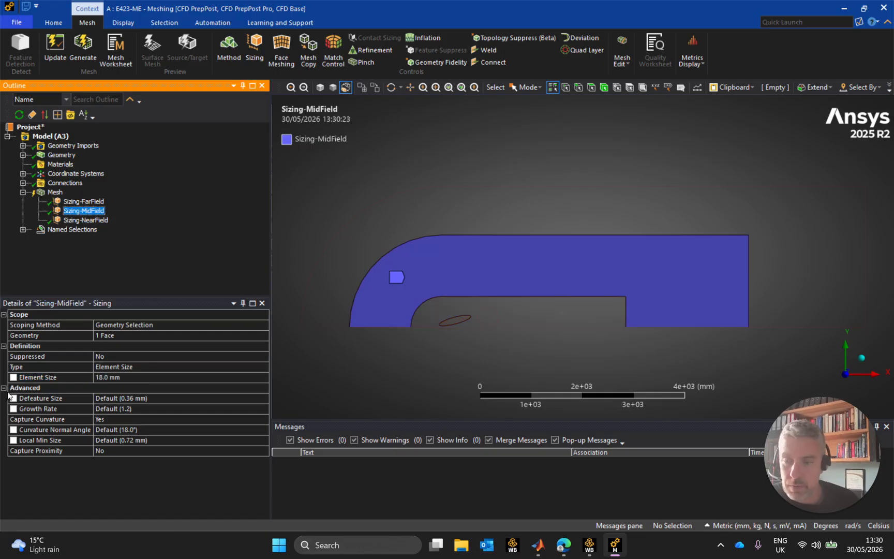
left_click(145, 379)
left_click(86, 220)
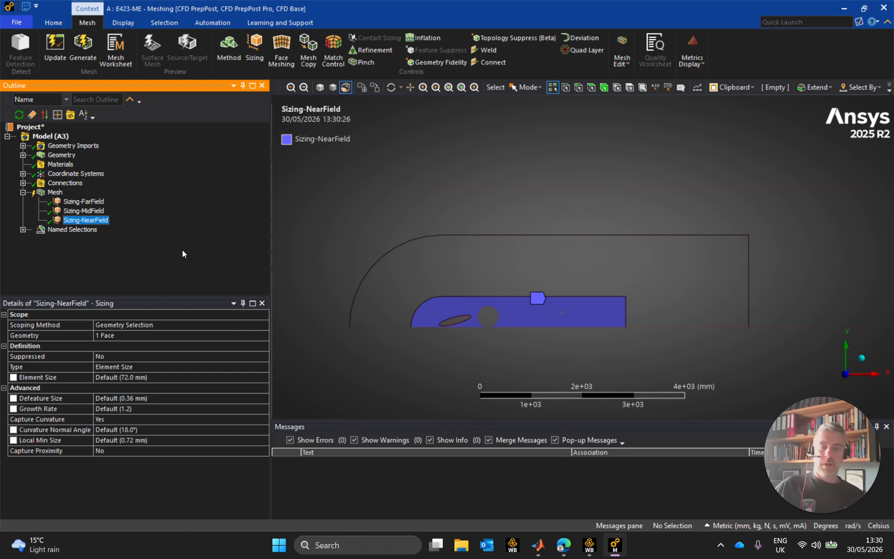
Set the Sizing-NearField element size to 3 mm and make it a parameter
left_click(158, 378)
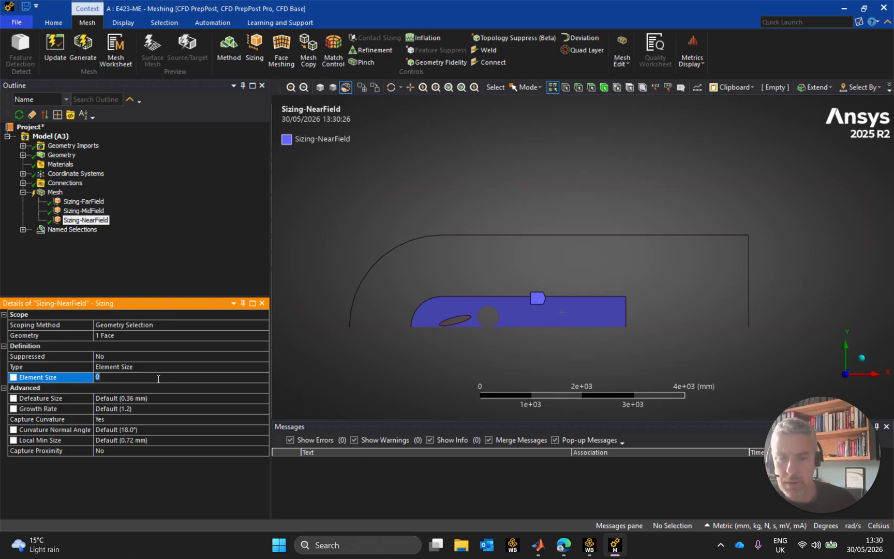
type("3")
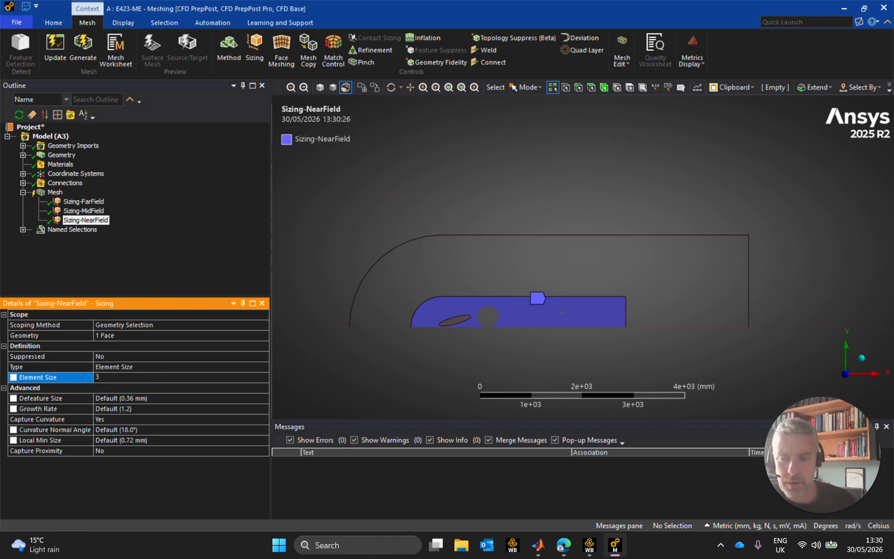
key("Return")
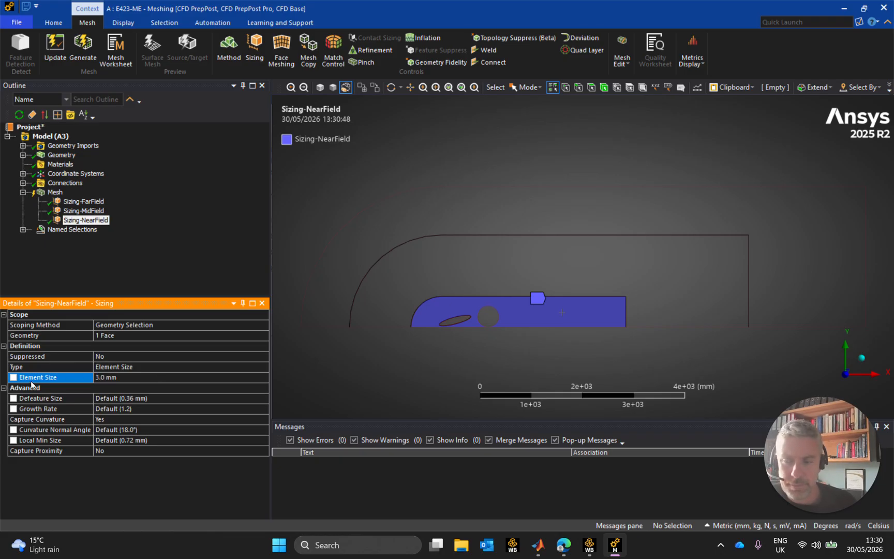
left_click(14, 378)
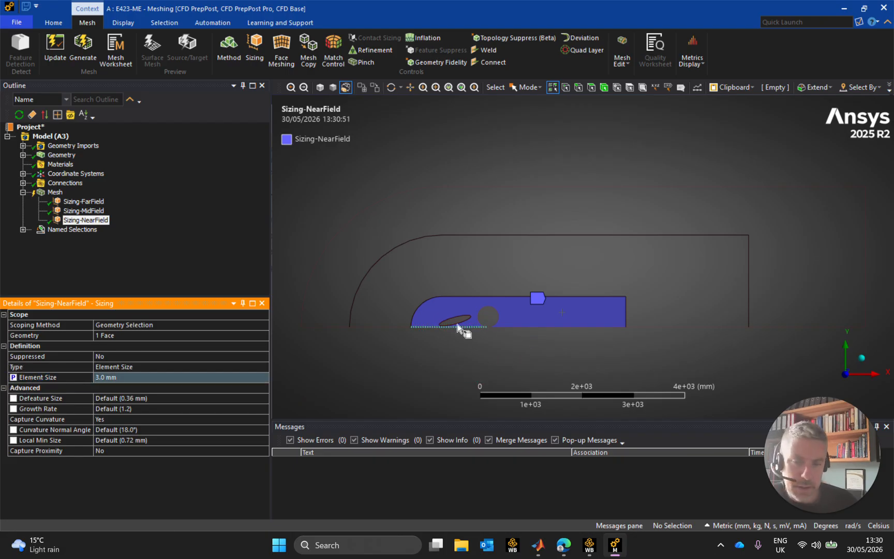
Remove the parameter flag from the element sizes of Sizing-NearField and Sizing-MidField
scroll(457, 324, "up", 4)
scroll(406, 370, "up", 4)
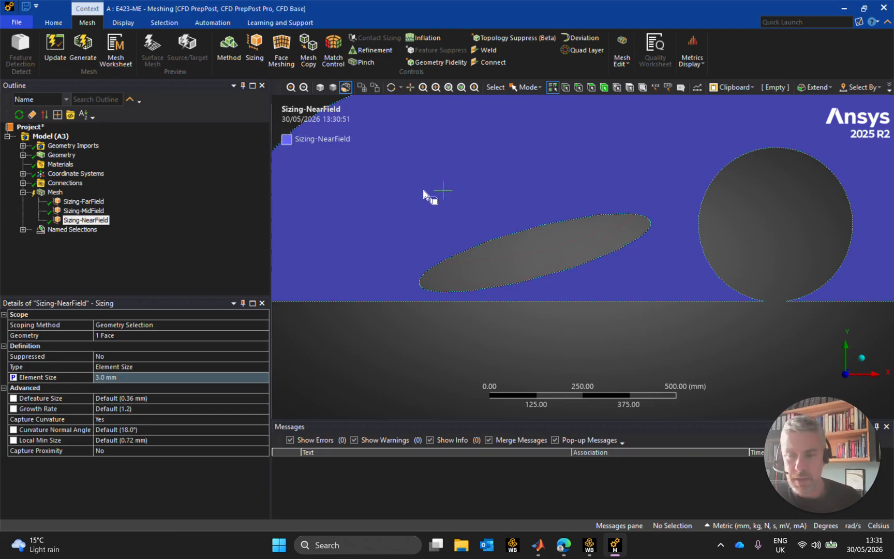
left_click(21, 377)
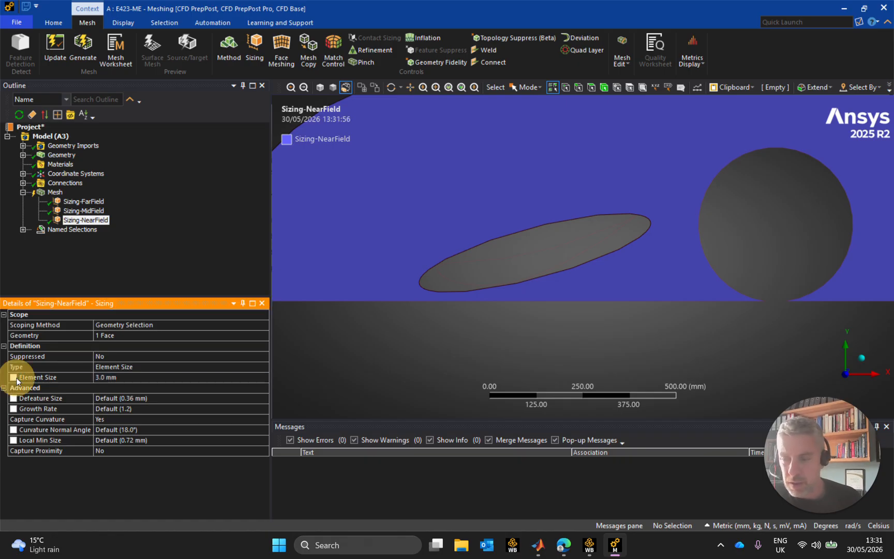
left_click(83, 211)
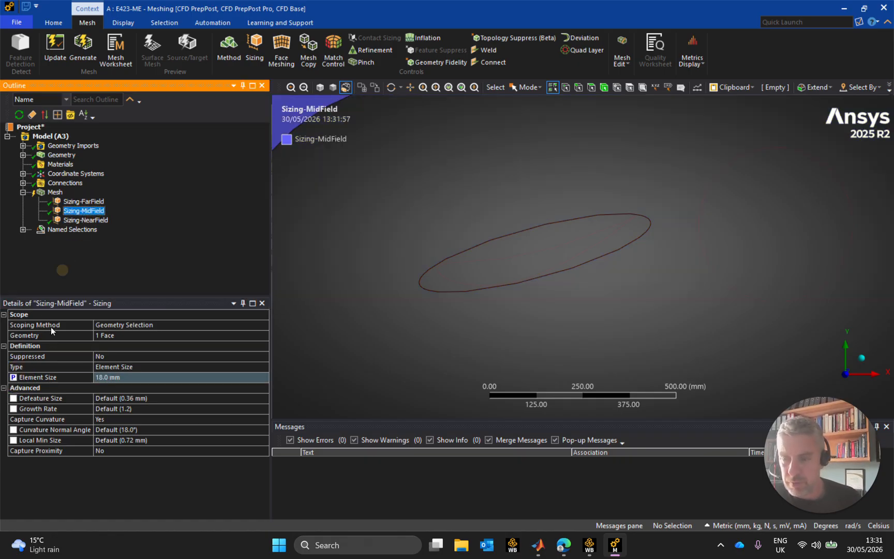
left_click(25, 380)
Set the Sizing-MidField element size to 12 mm
left_click(133, 378)
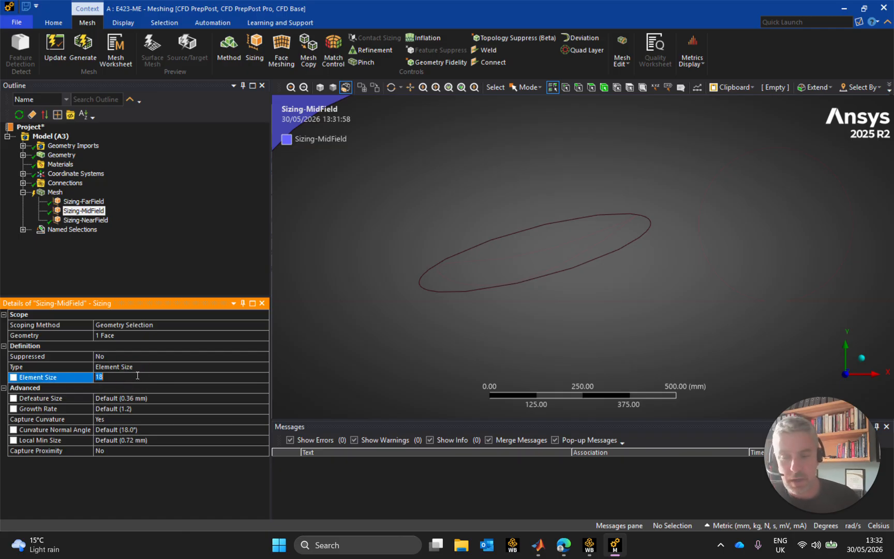
type("12")
key("Return")
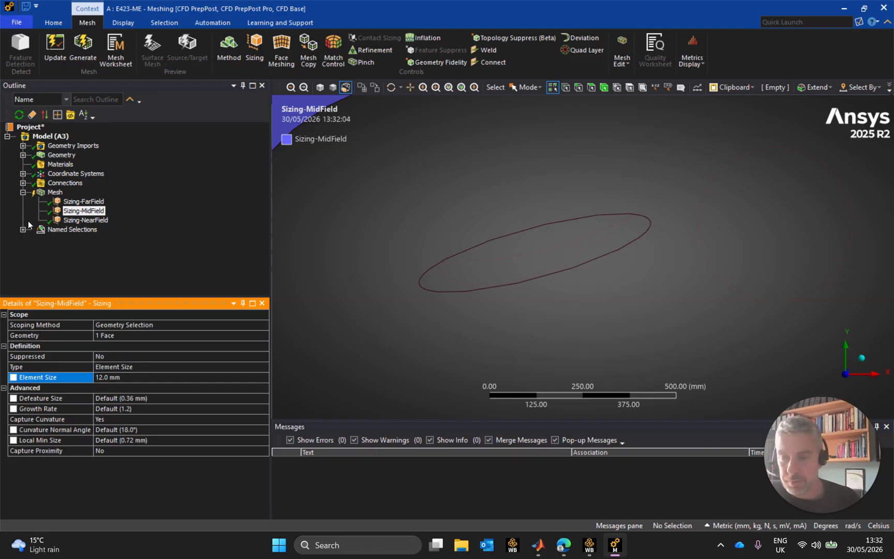
Clear the parameter flag on the Sizing-FarField element size, set it to 60 mm and parameterise it again
left_click(83, 202)
left_click(22, 378)
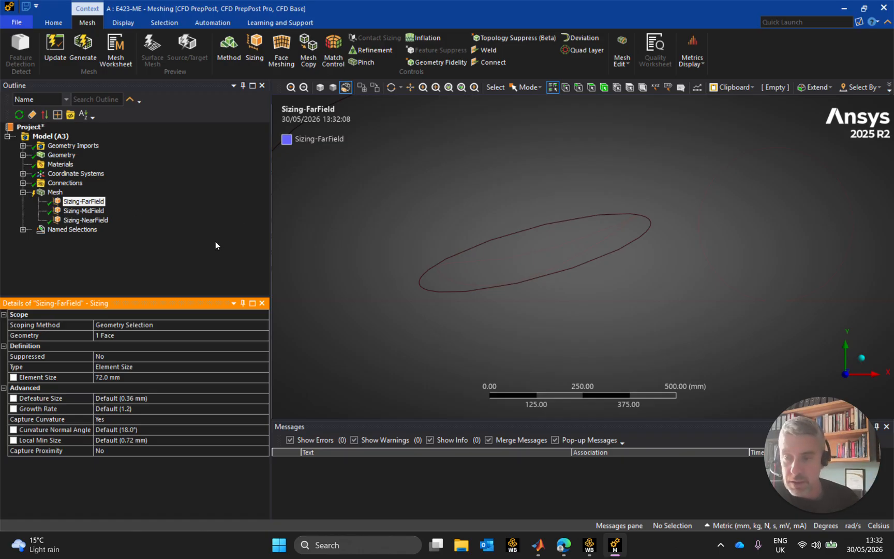
left_click(122, 377)
type("60")
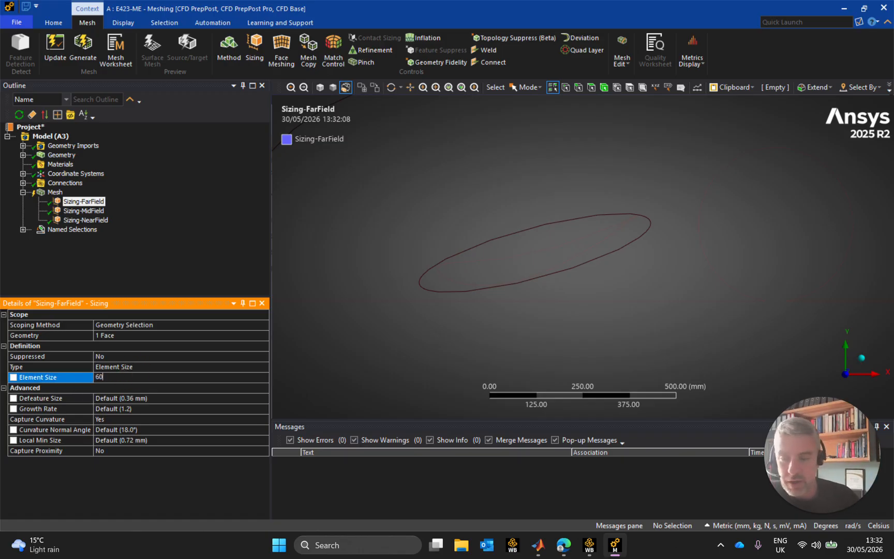
left_click(14, 378)
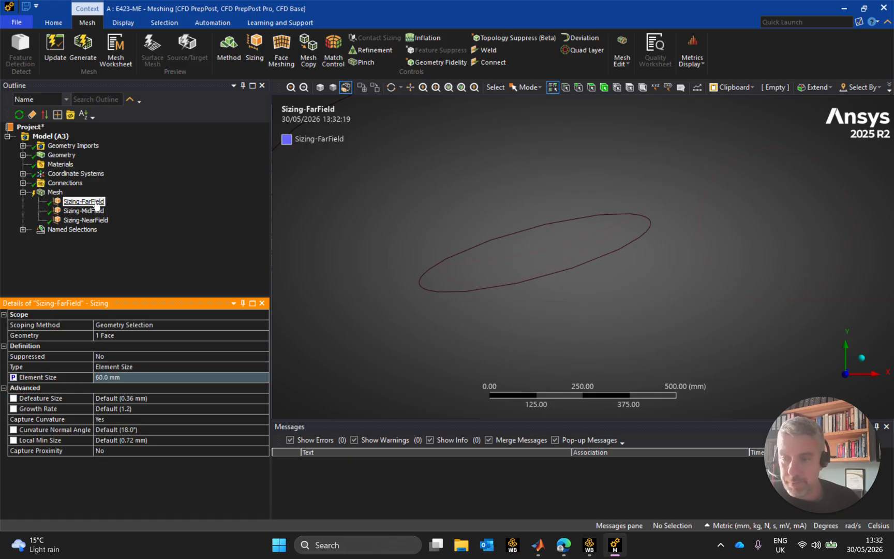
Make the element sizes of Sizing-MidField and Sizing-NearField parameters again
left_click(89, 211)
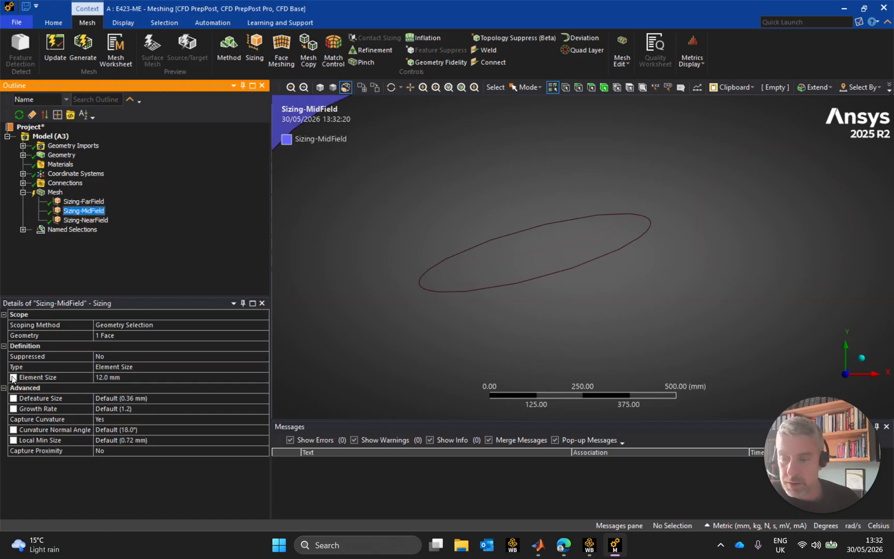
left_click(29, 358)
left_click(85, 220)
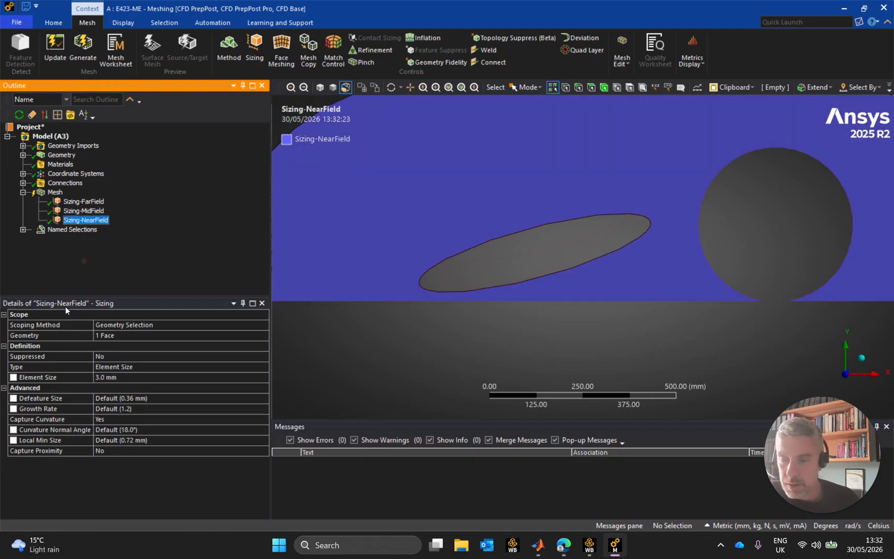
left_click(14, 378)
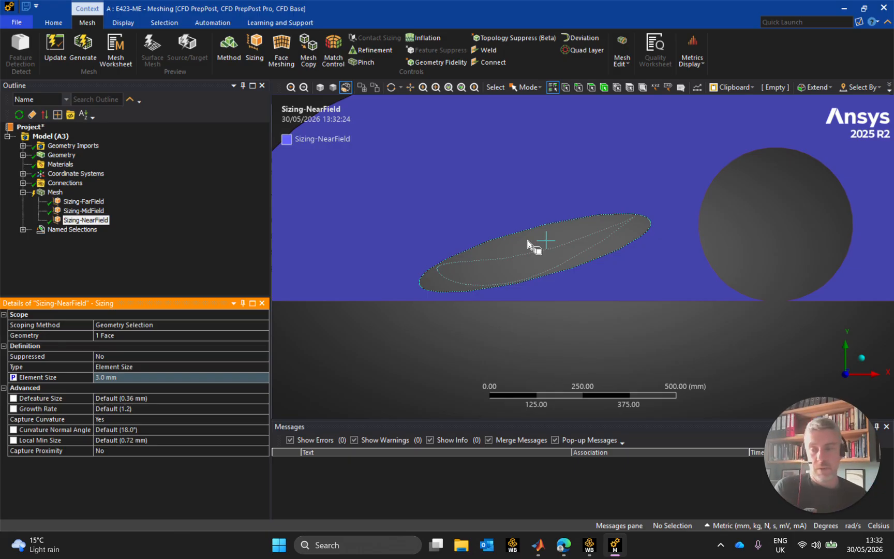
Insert a fourth mesh sizing control and scope it to the elliptical face surrounding the wing profile
left_click(54, 193)
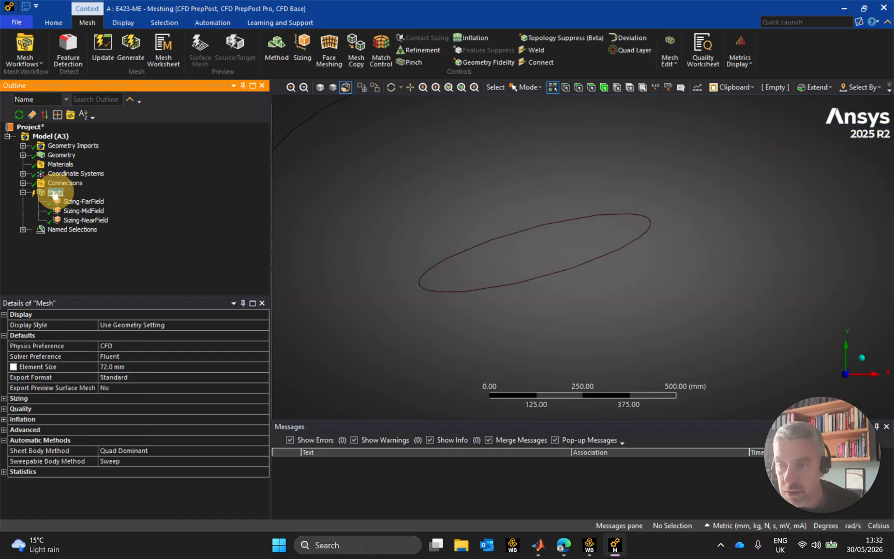
right_click(55, 194)
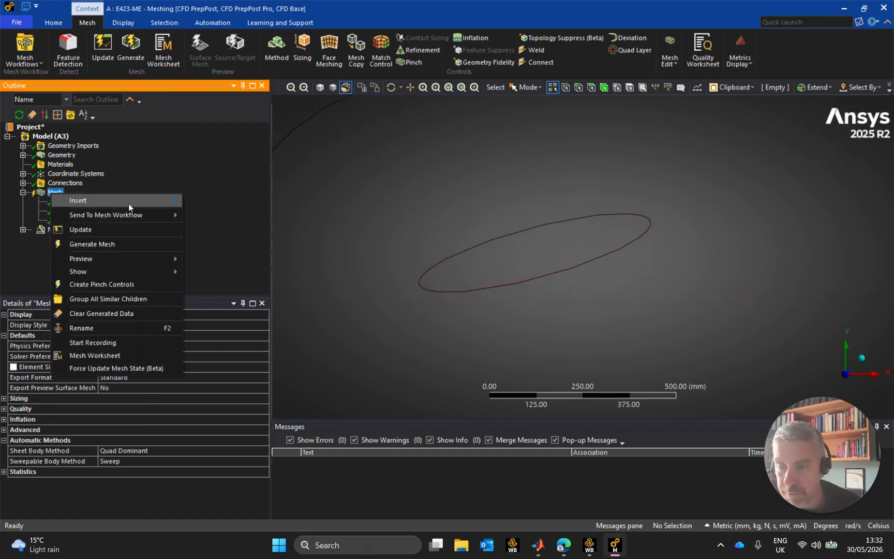
mouse_move(128, 203)
left_click(219, 229)
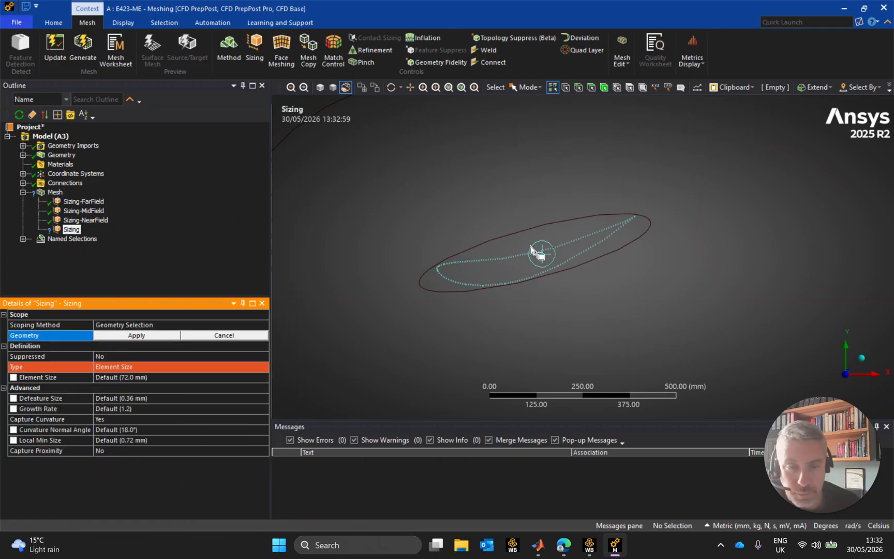
left_click(591, 87)
left_click(572, 236)
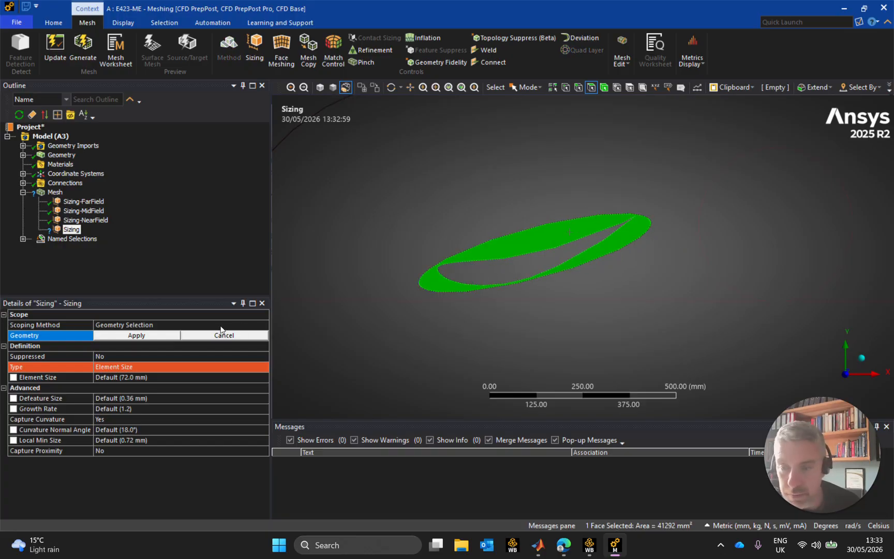
left_click(156, 336)
Rename the new face sizing around the wing as Sizing-Buffer
left_click(88, 230)
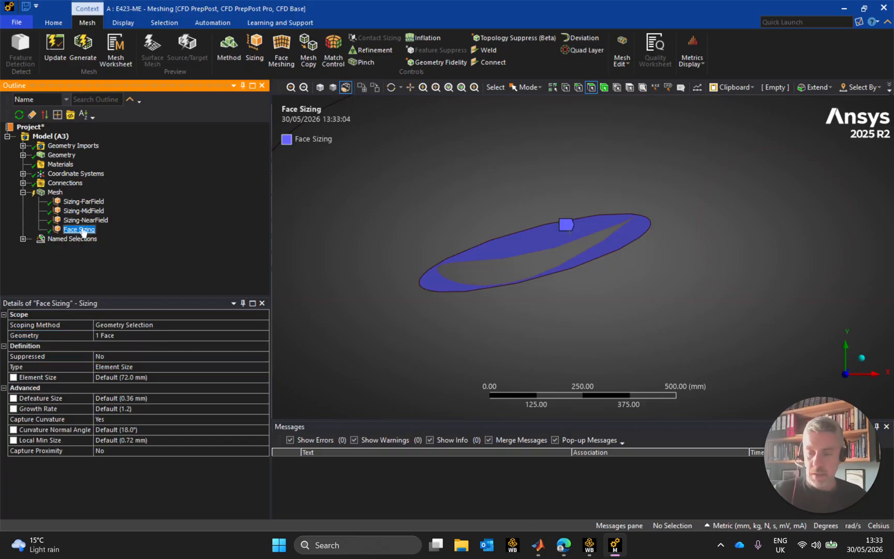
type("Sizing-FarField")
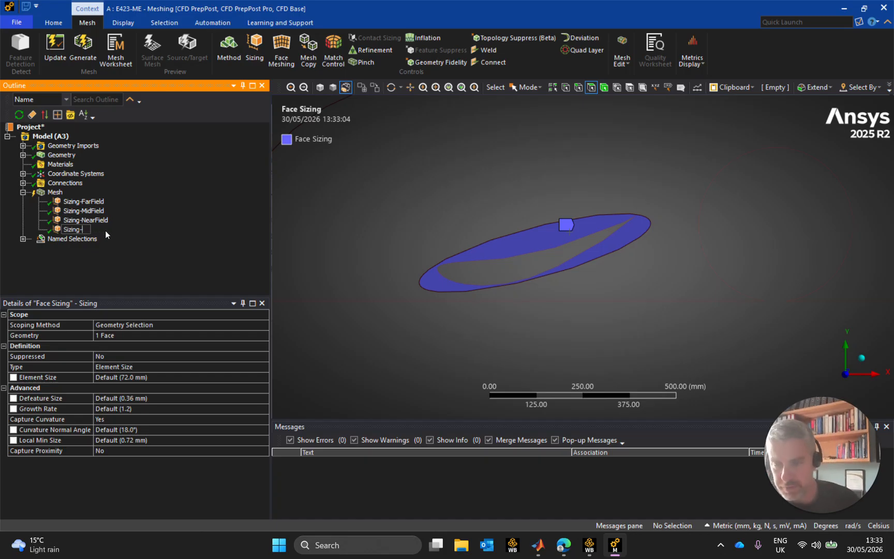
type("Buffer")
key("Return")
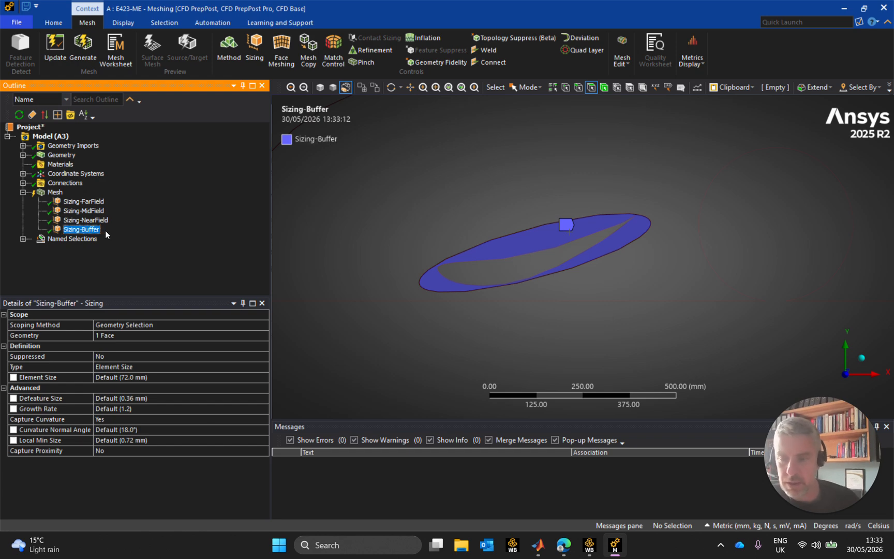
Set the Sizing-Buffer element size to 1 mm and make it a parameter
left_click(177, 382)
type("1")
key("Return")
left_click(83, 201)
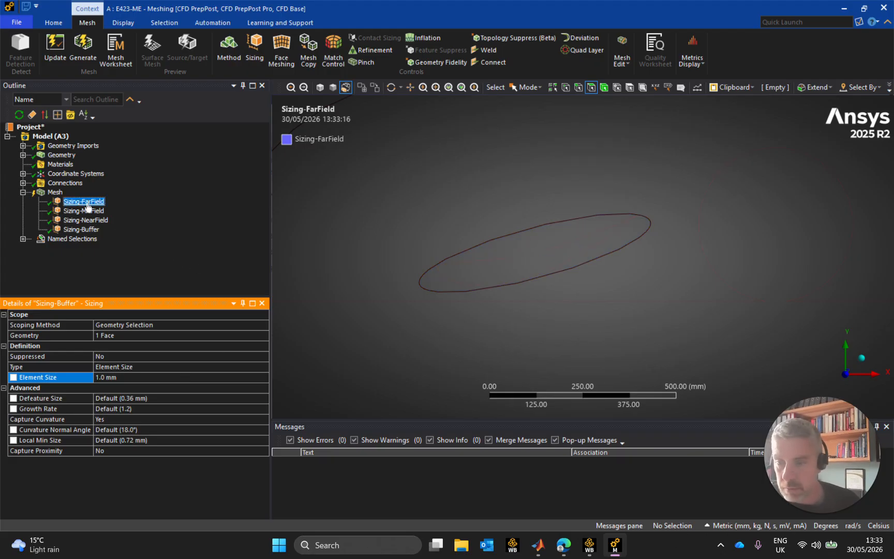
left_click(83, 210)
left_click(86, 221)
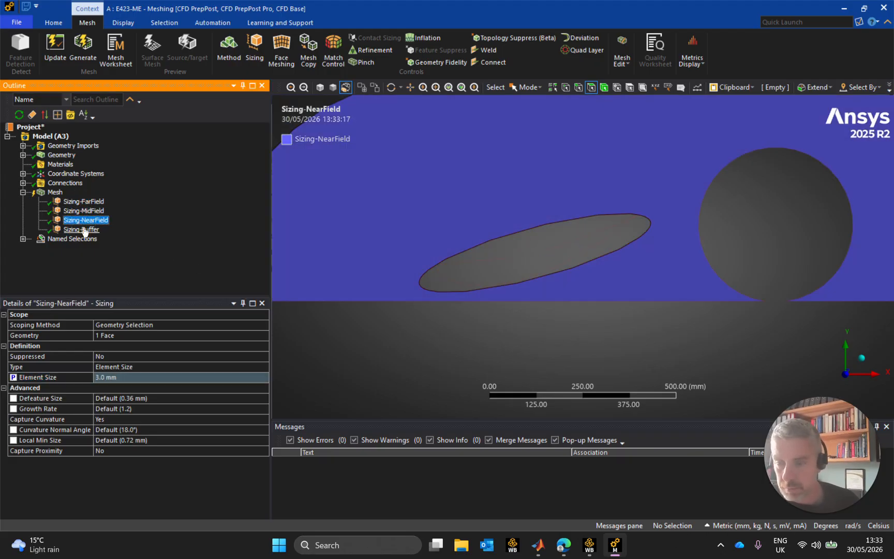
left_click(82, 230)
left_click(83, 378)
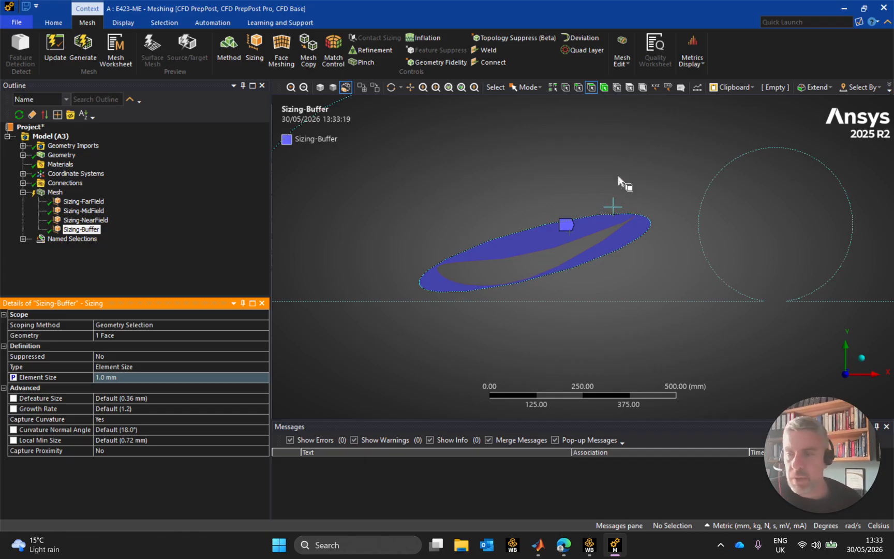
Insert a Face Meshing control and scope it to all four flow region faces, from the wing buffer to the far field
left_click(56, 192)
right_click(58, 194)
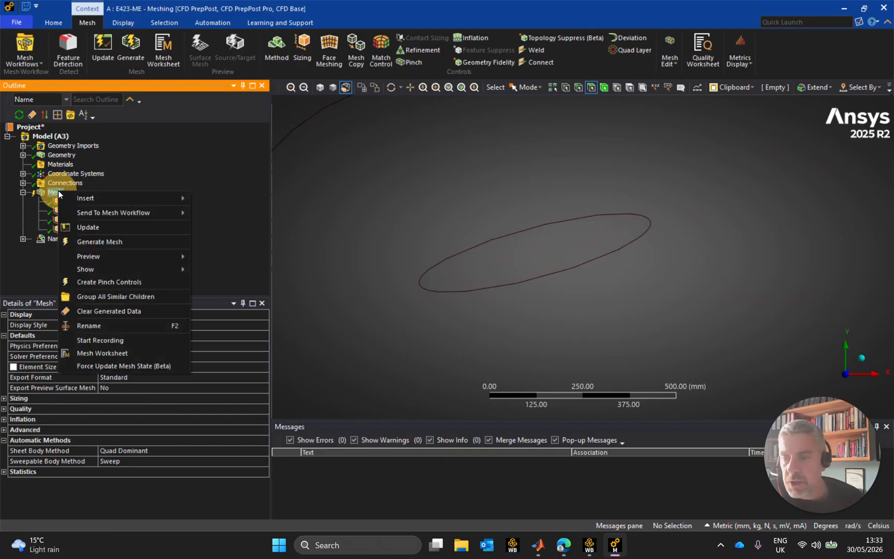
mouse_move(95, 195)
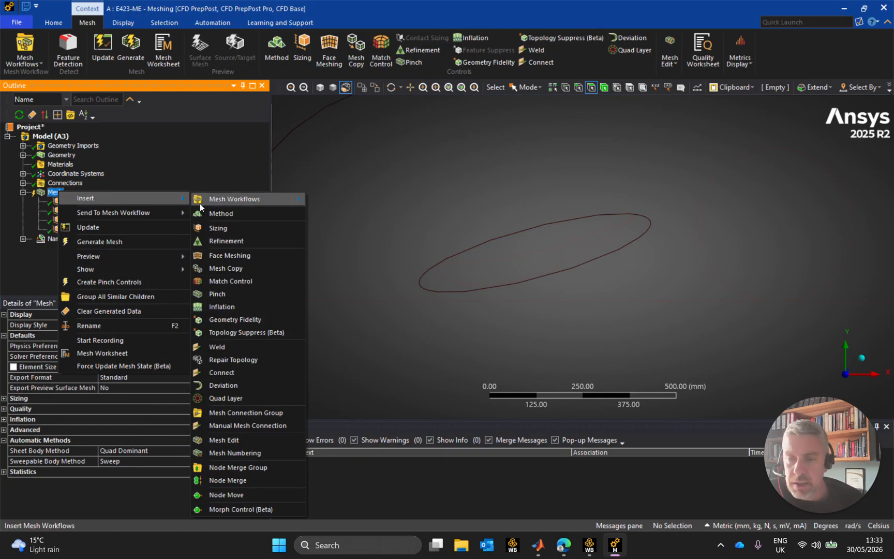
left_click(248, 257)
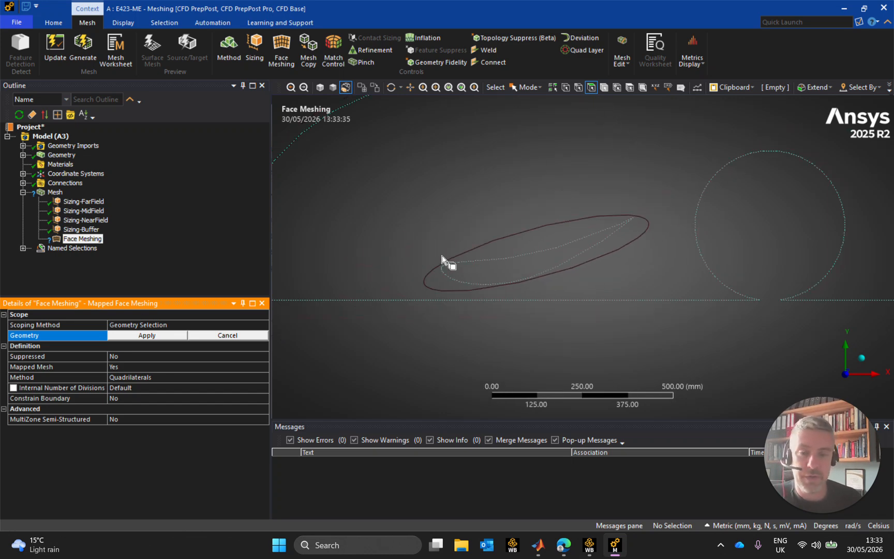
left_click(516, 243)
left_click(488, 203, "ctrl")
scroll(463, 221, "down", 3)
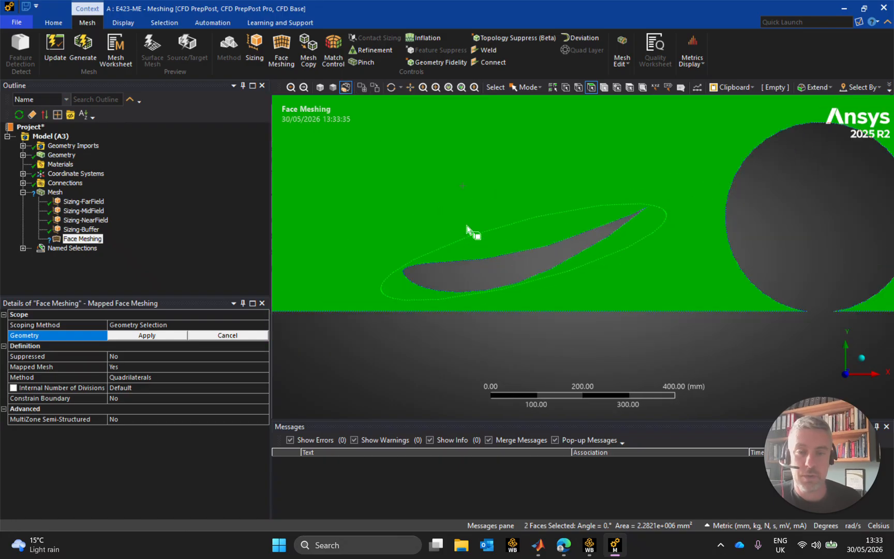
scroll(459, 237, "down", 2)
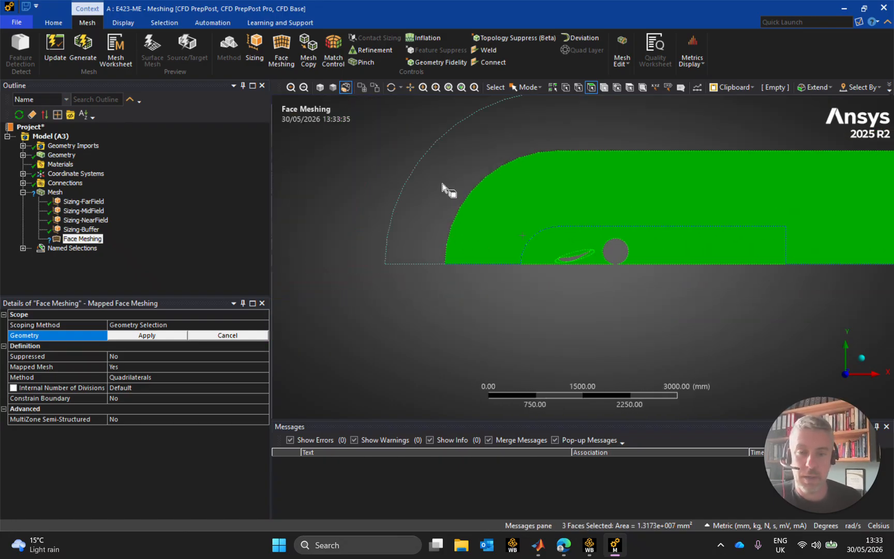
left_click(449, 191, "ctrl")
left_click(139, 335)
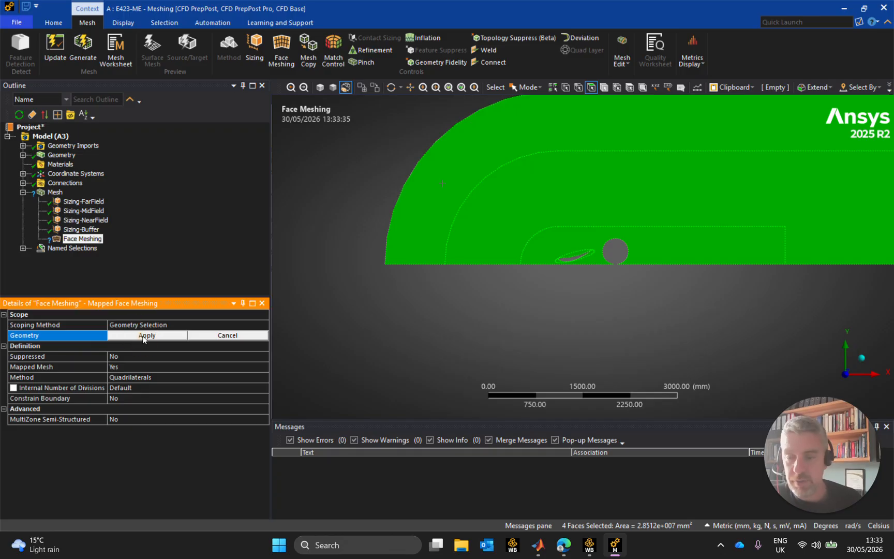
Turn off Mapped Mesh for the Face Meshing control and set its method to Triangles: Best Split
left_click(137, 366)
left_click(264, 367)
left_click(127, 383)
left_click(136, 377)
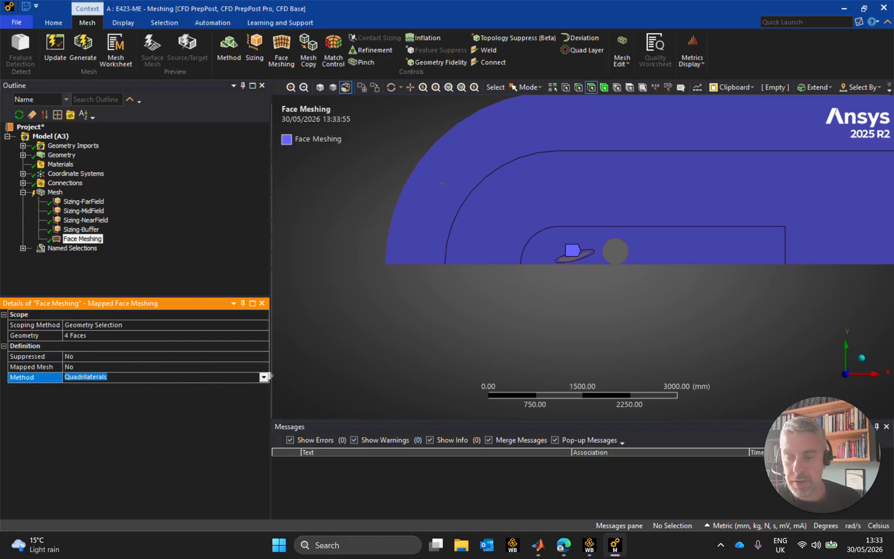
left_click(264, 377)
left_click(130, 392)
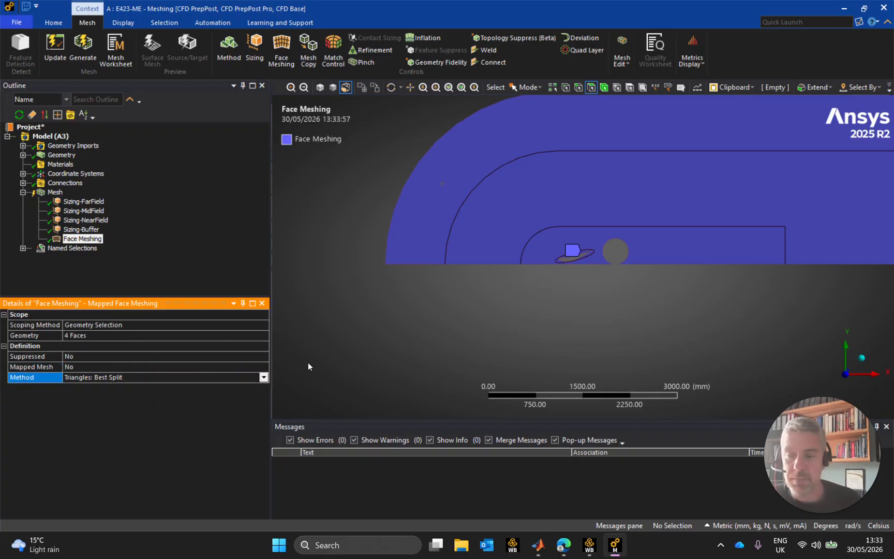
left_click(458, 316)
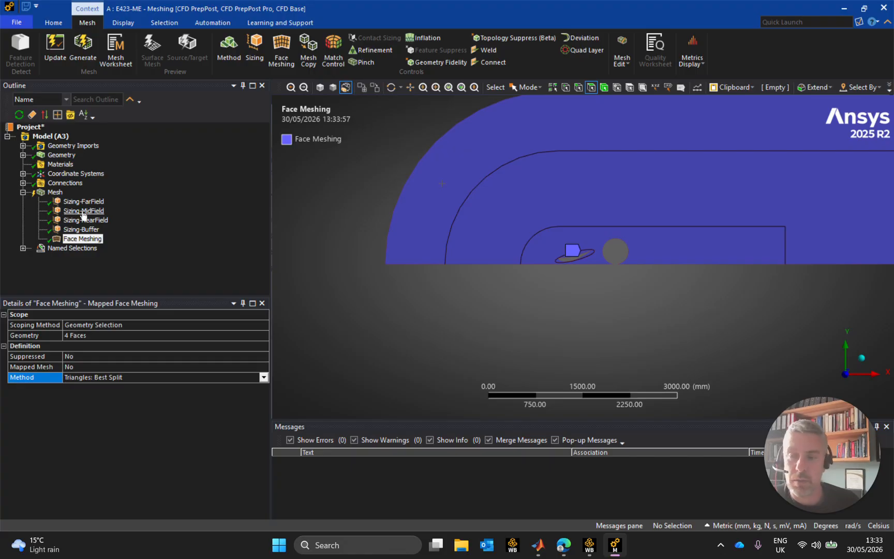
Switch to MATLAB and show the command-line help for the yplus function
scroll(637, 279, "up", 5)
scroll(419, 268, "up", 3)
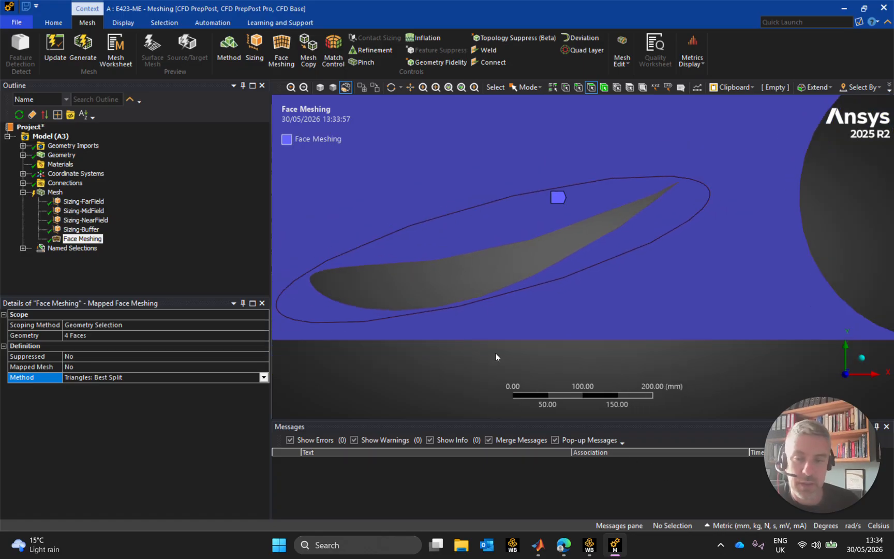
left_click(538, 548)
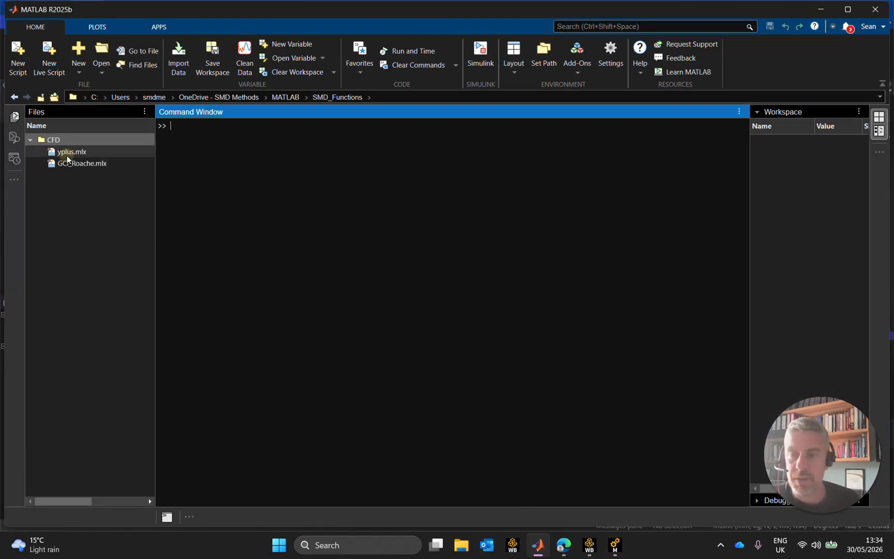
left_click(67, 151)
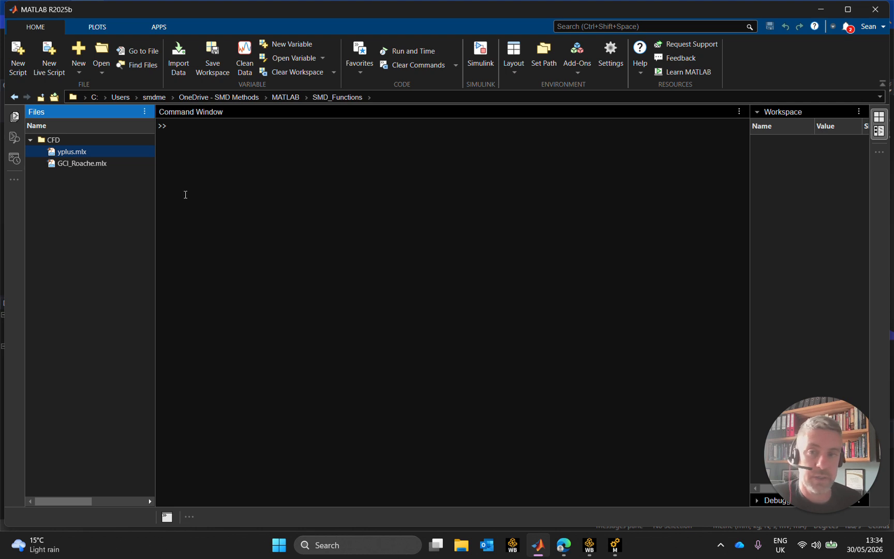
left_click(233, 125)
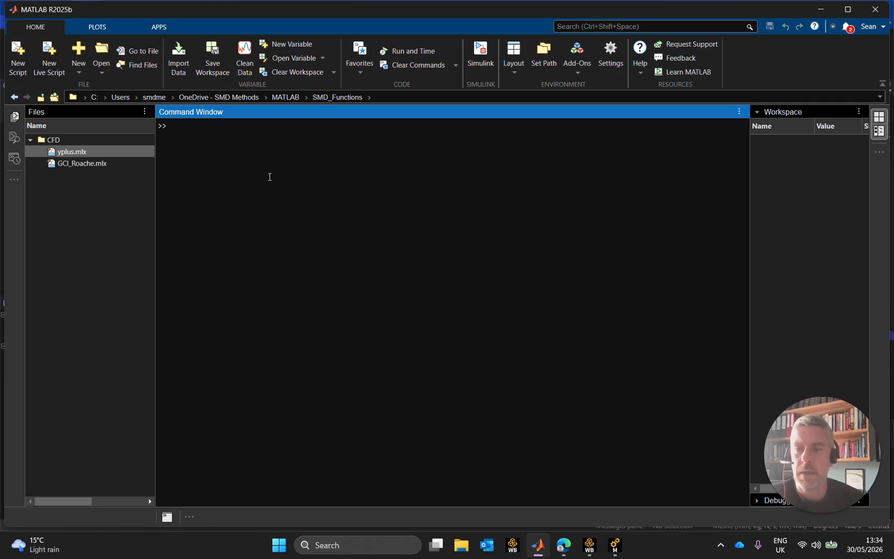
type("help")
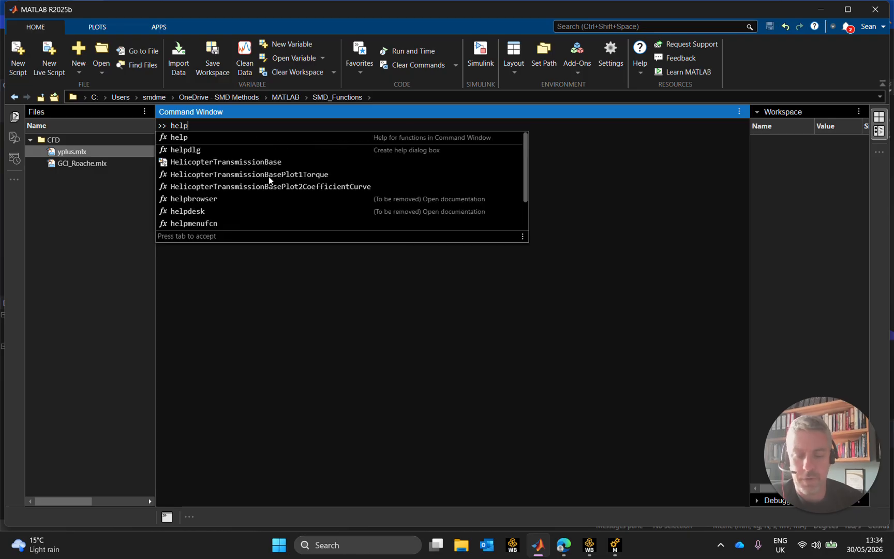
type(" yplus")
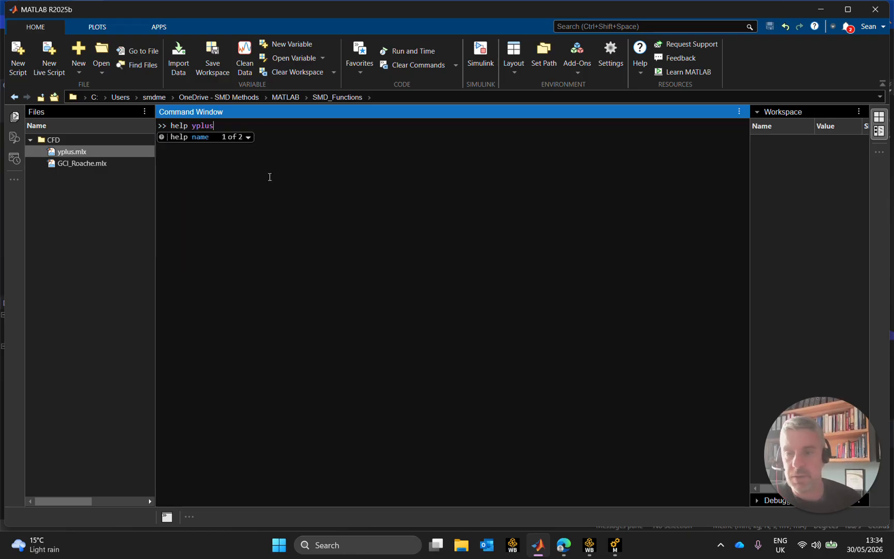
key("Return")
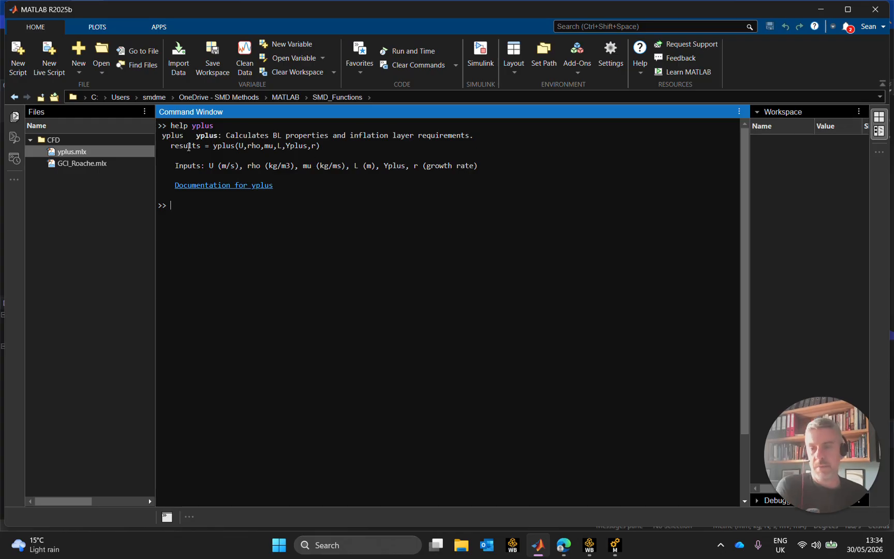
Create a new live script with the call results = yplus(U,rho,mu,L,Yplus,r) copied from the help, and begin a U assignment two lines above it
left_click_drag(171, 145, 321, 146)
key("ctrl+c")
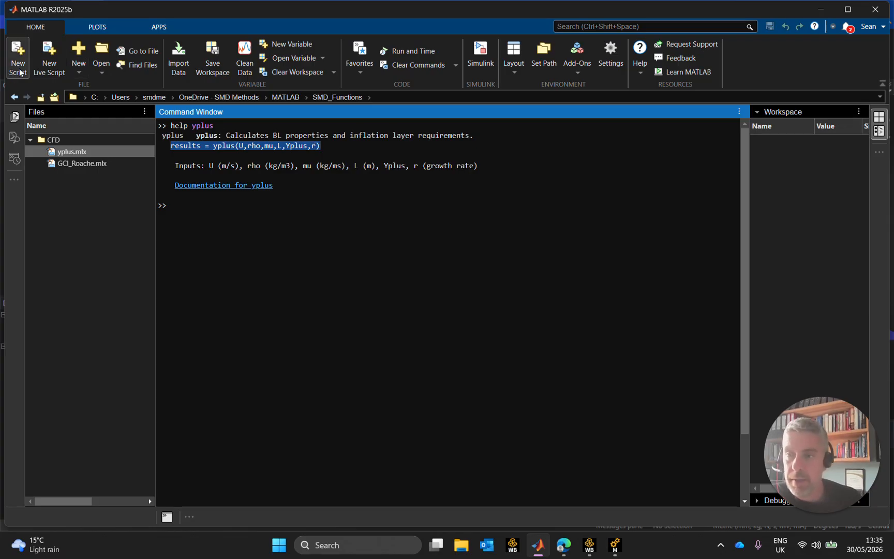
left_click(47, 61)
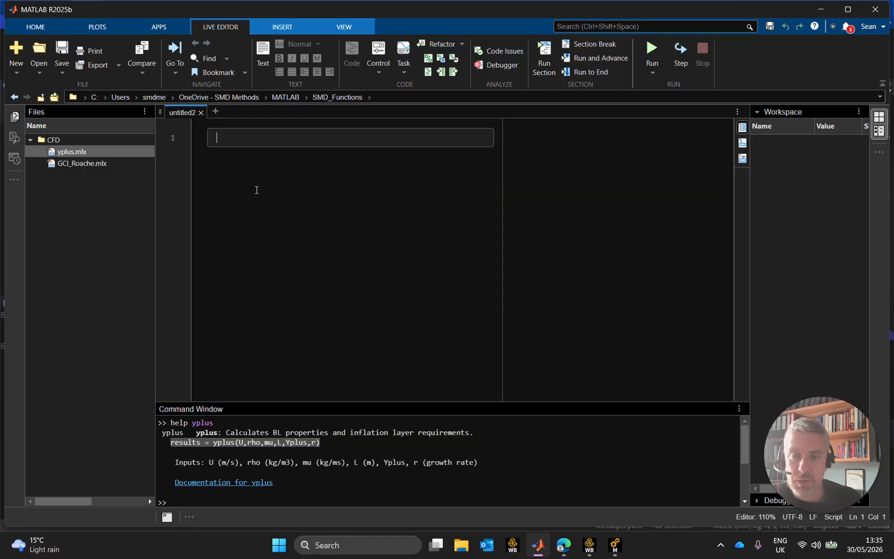
key("ctrl+v")
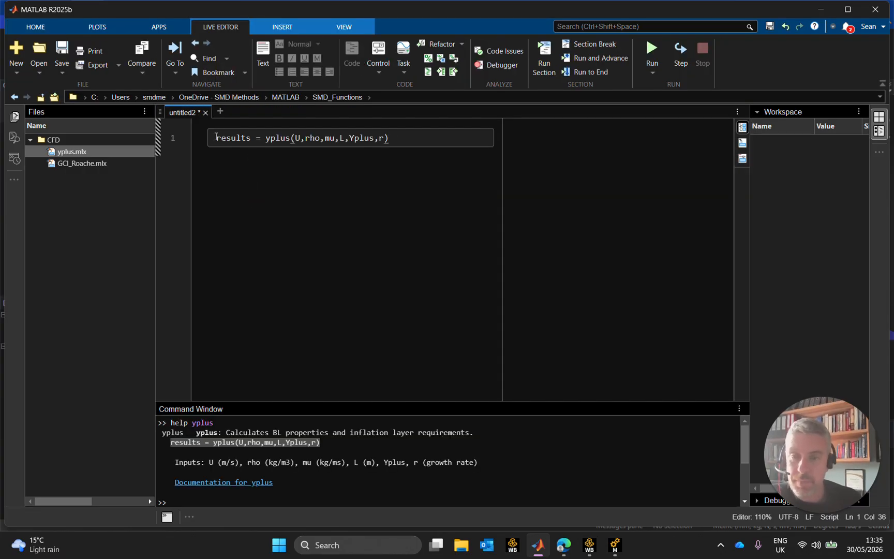
key("Return")
key("Return")
left_click(253, 136)
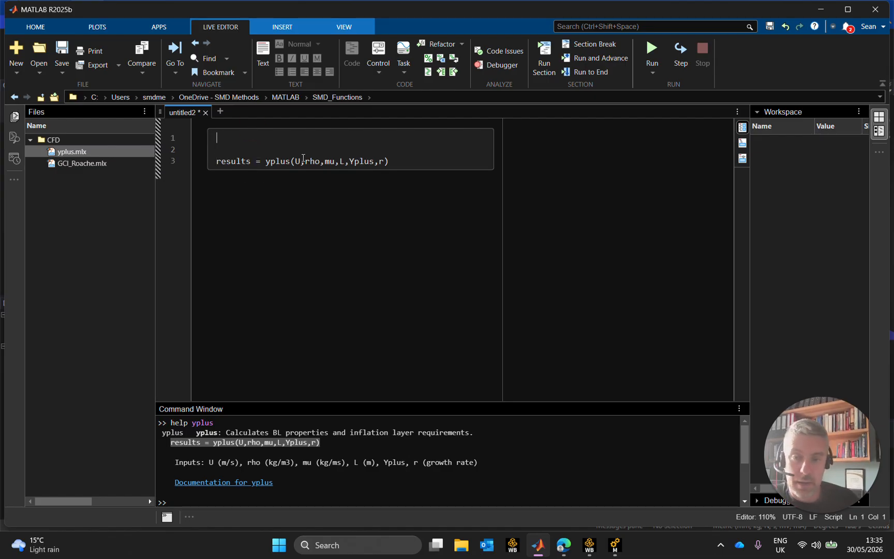
type("U =")
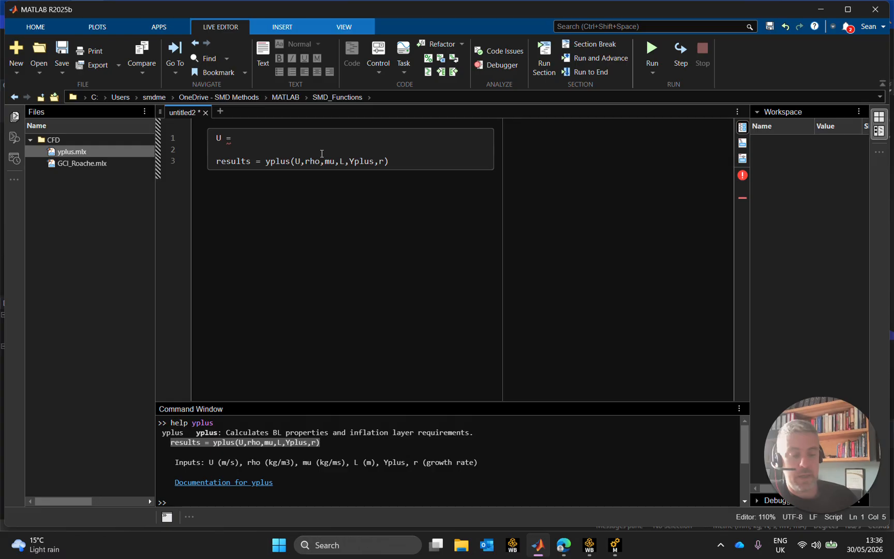
Work out the flow speed in m/s in Calculator as 45 × 8 ÷ 5 × 1000 ÷ 3600, then return to the script
key("XF86Calculator")
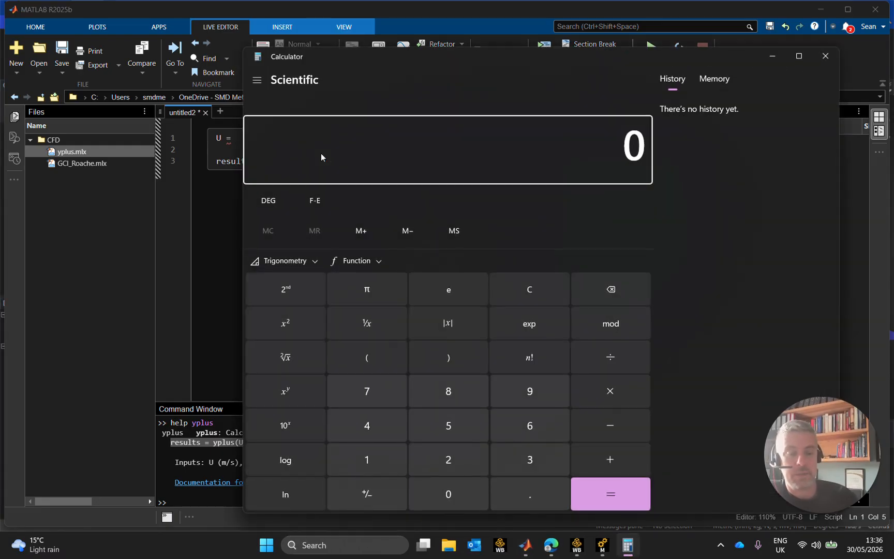
type("50")
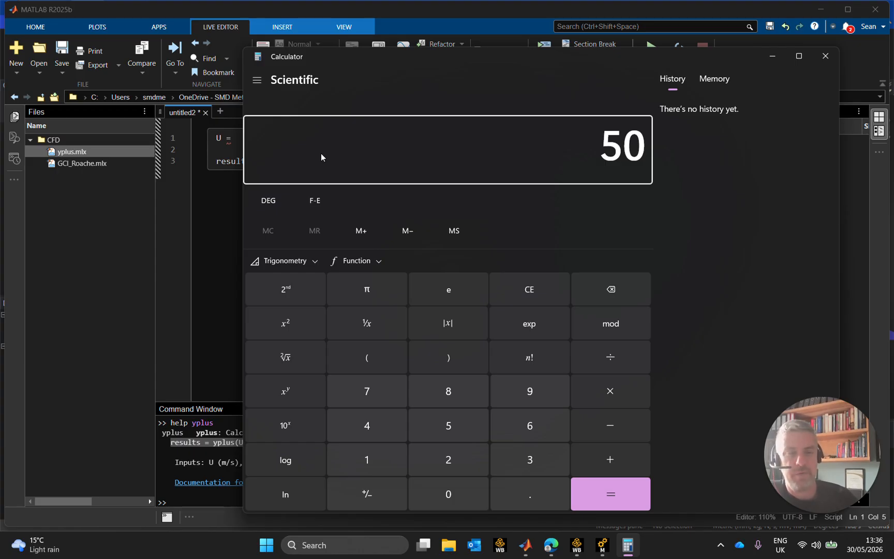
key("Escape")
type("45")
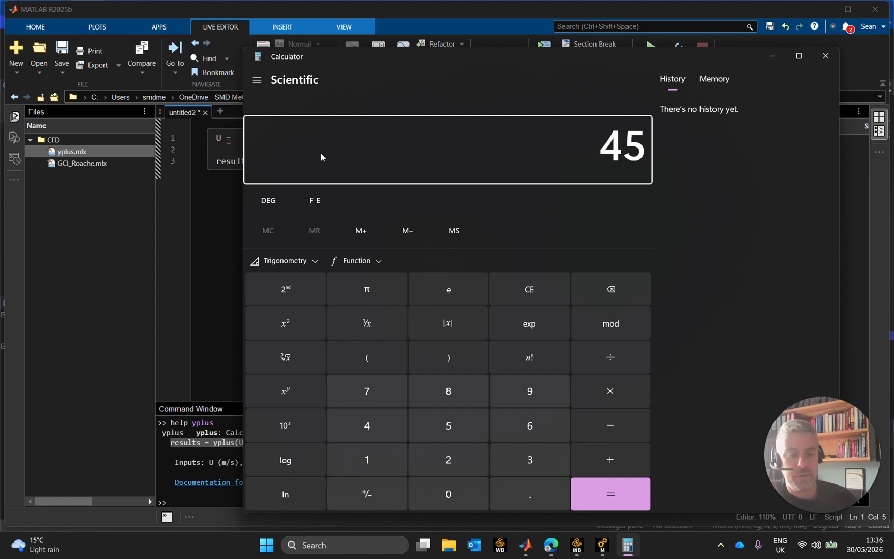
type("*8")
key("Return")
type("/5")
key("Return")
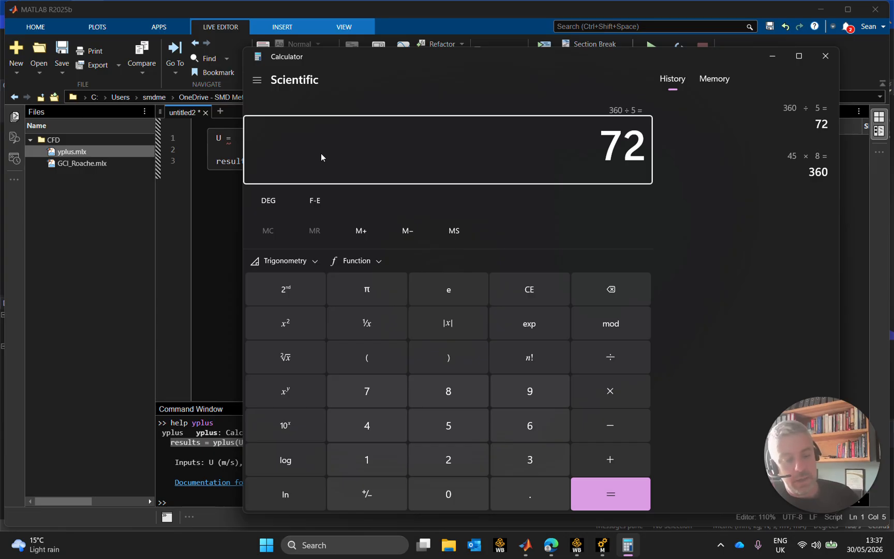
type("*1000")
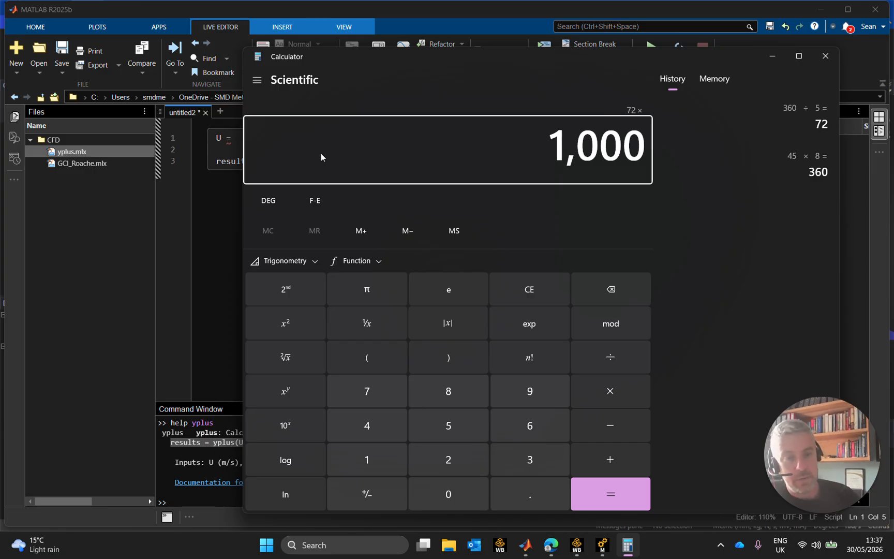
key("Return")
type("/3600")
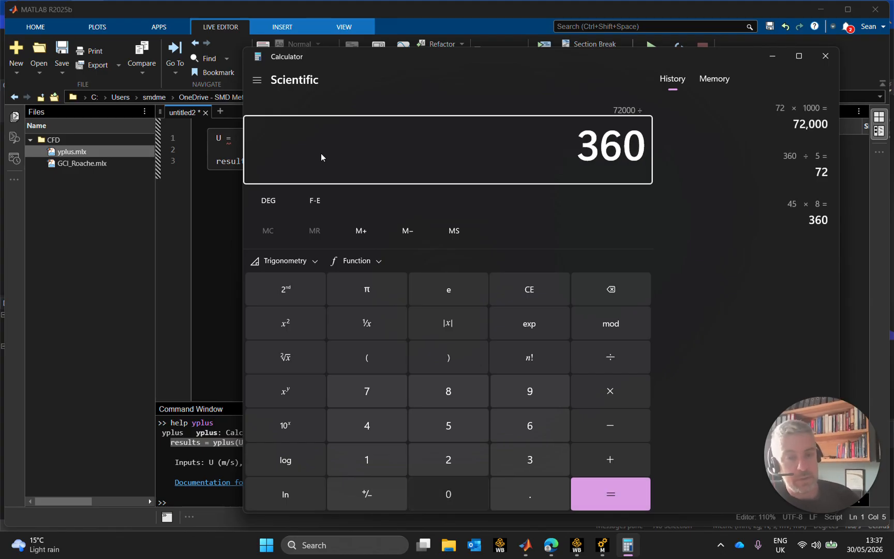
key("Return")
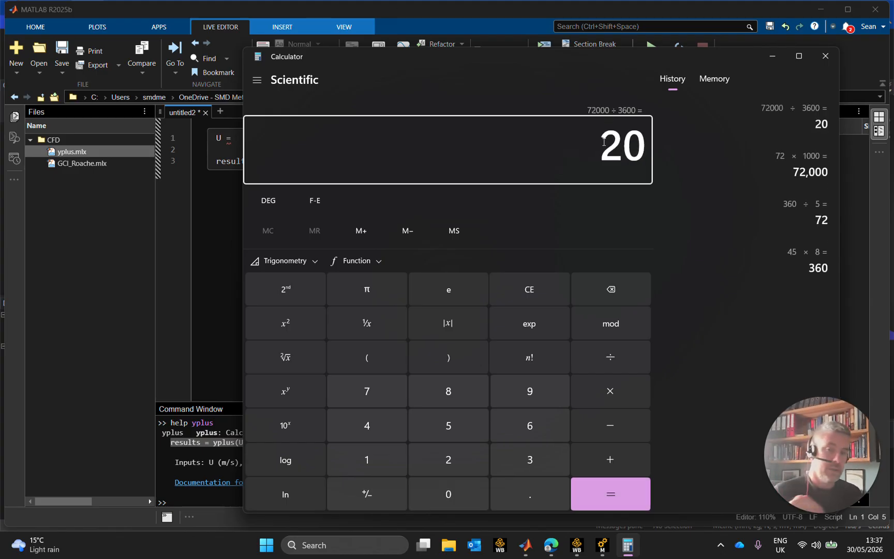
left_click(773, 55)
Set the velocity U to 18 and define the density rho as 1.2, ending both lines with semicolons
type("20")
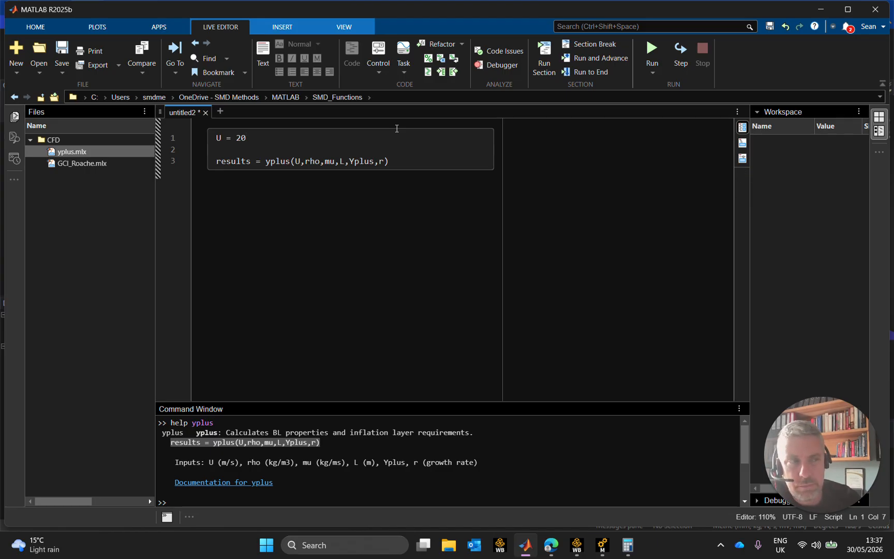
key("BackSpace")
key("BackSpace")
type("18;")
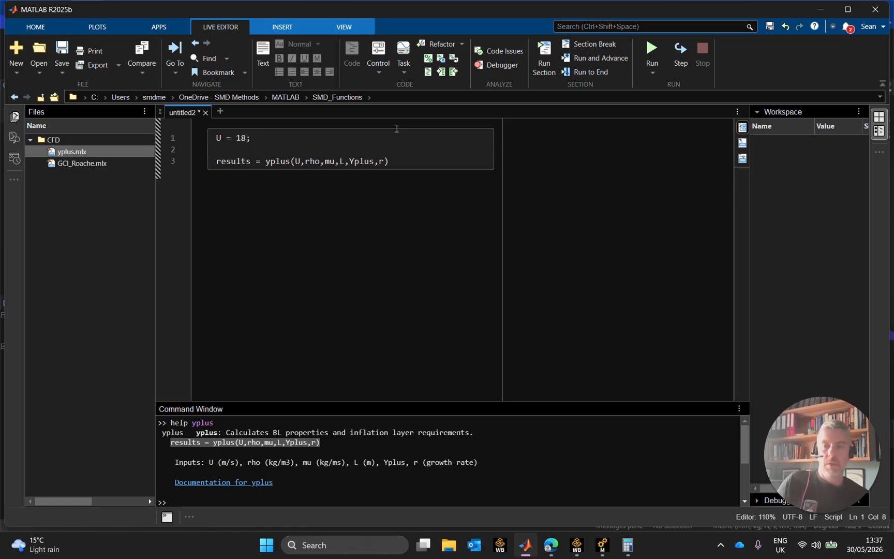
key("Return")
type("rho = ")
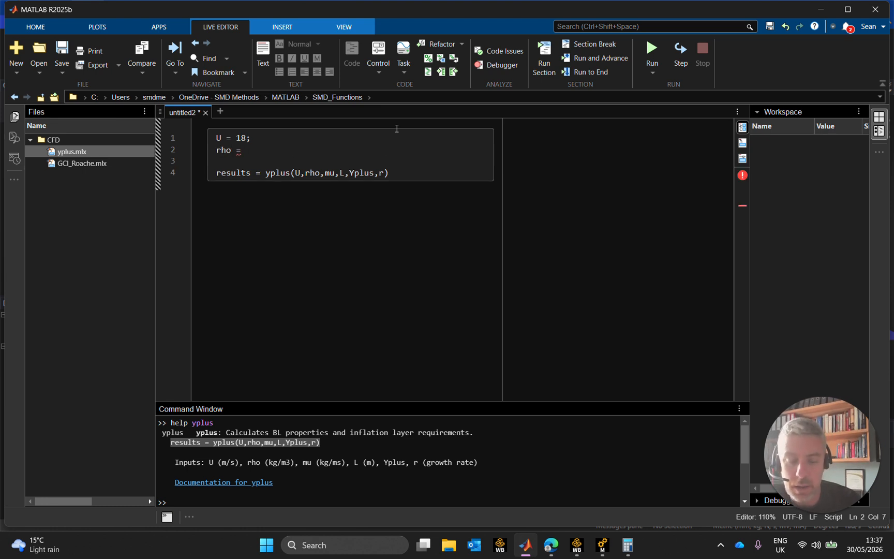
type("1.2;")
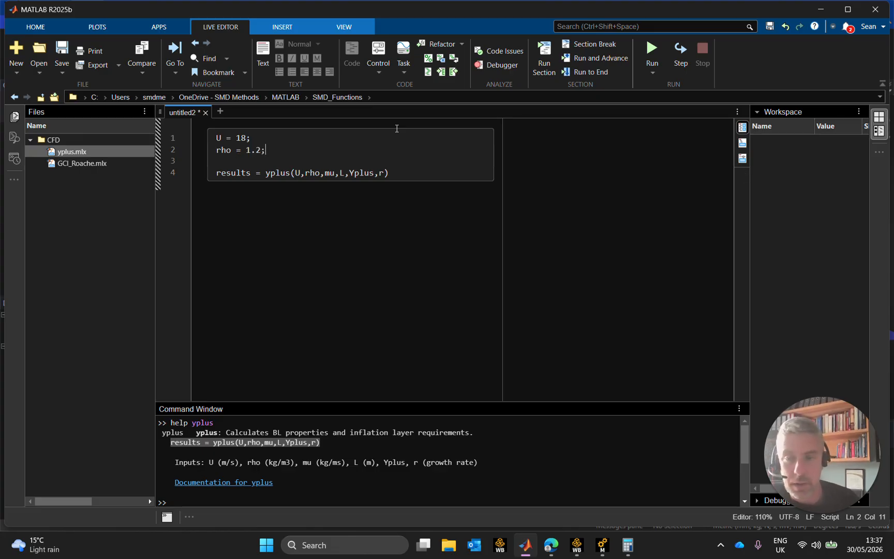
key("Return")
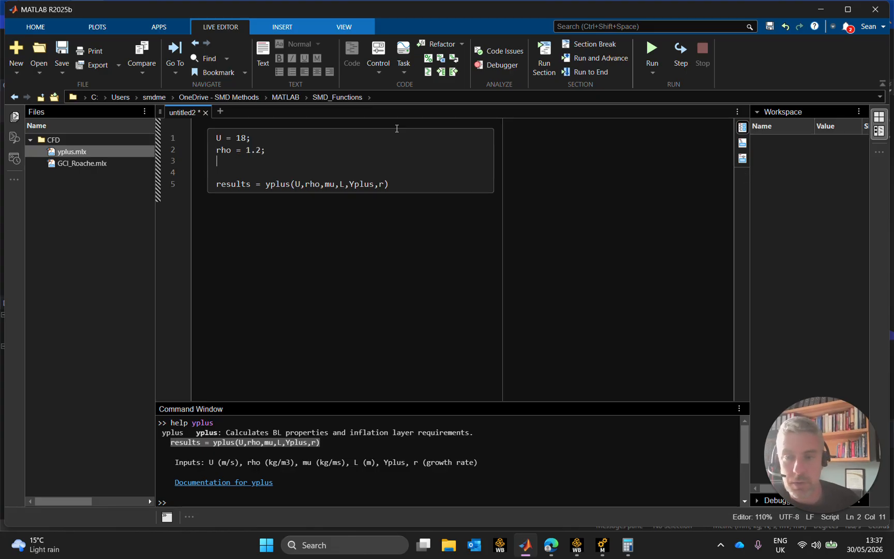
Define the viscosity mu as 1.8e-5 and the length L as 0.55 below the density, each ending with a semicolon
type("mu")
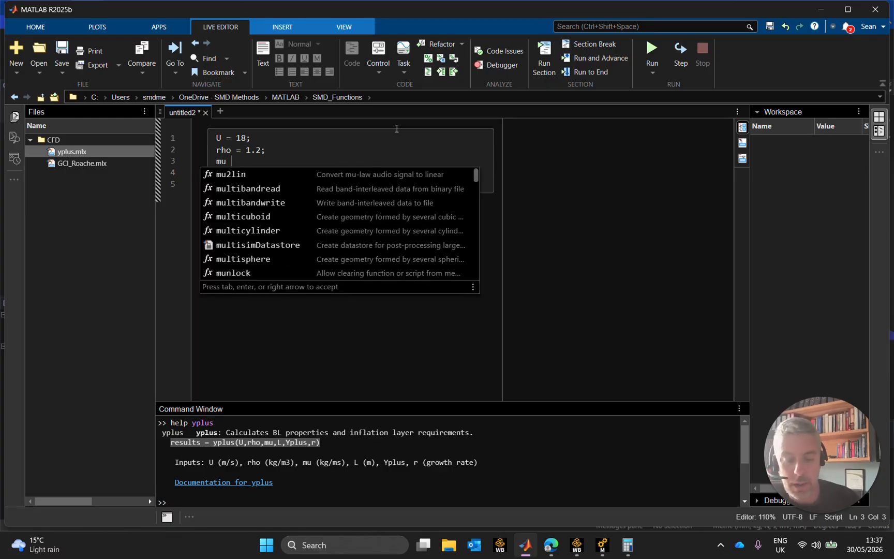
type(" = 1.")
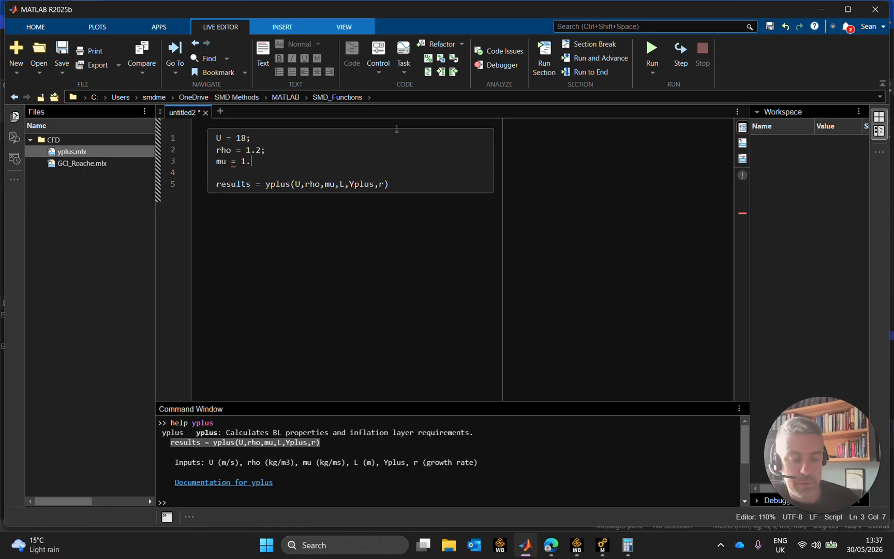
type("8e-5")
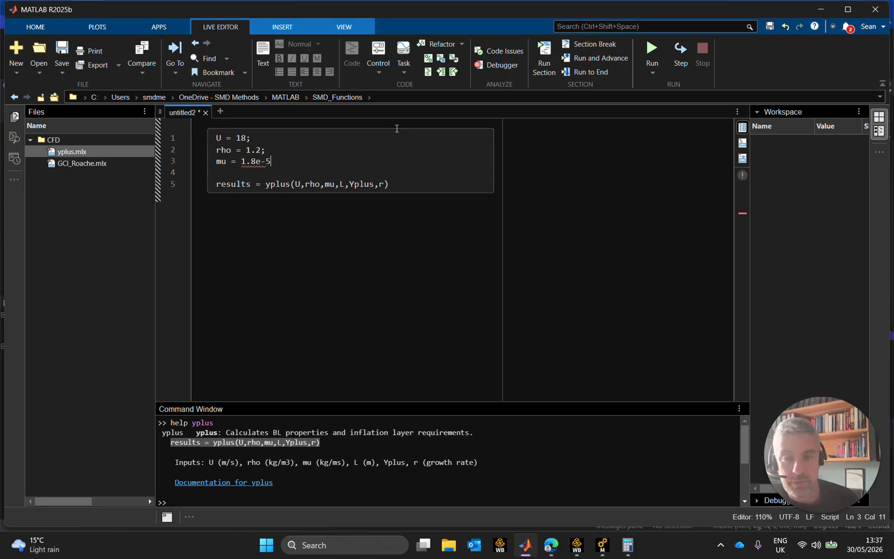
type(";")
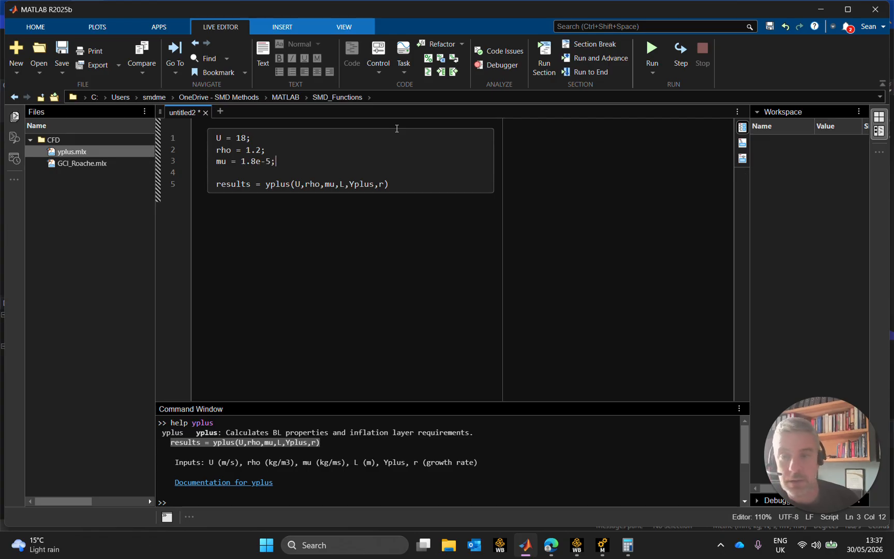
key("Return")
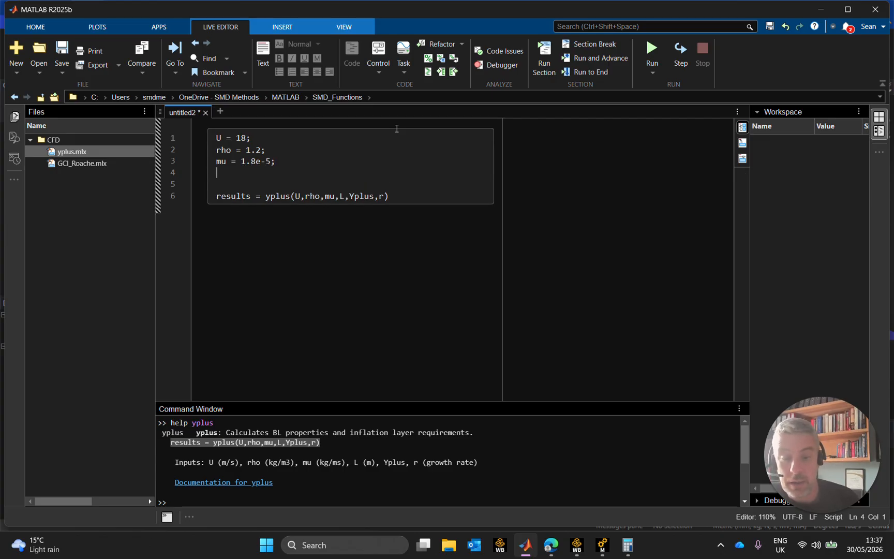
type("L = ")
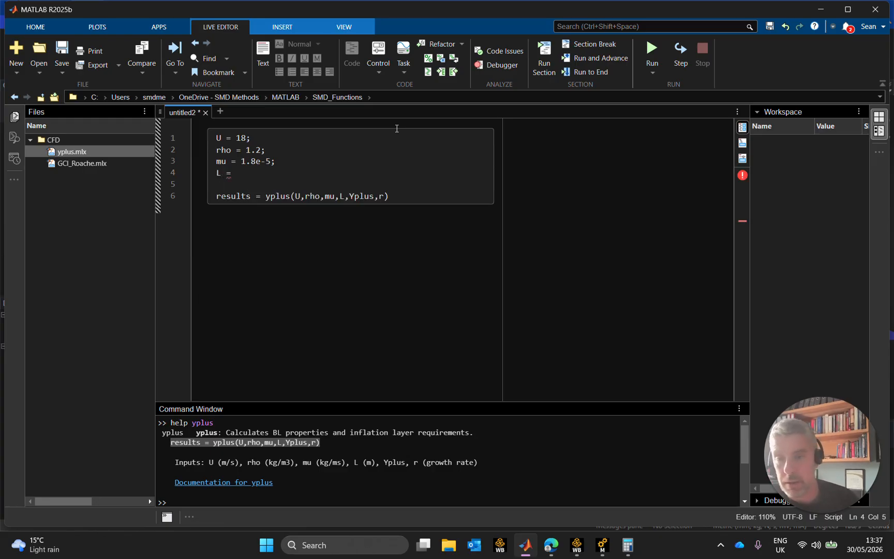
type("0.55")
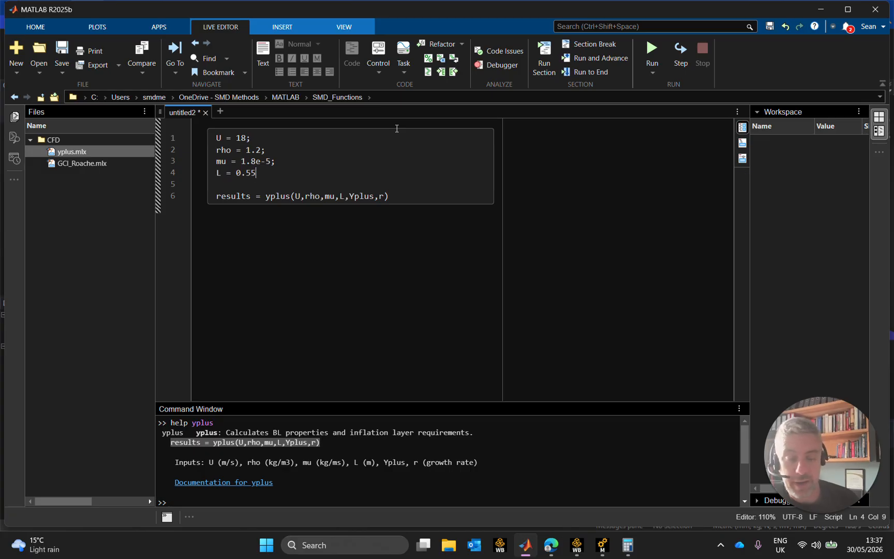
type(";")
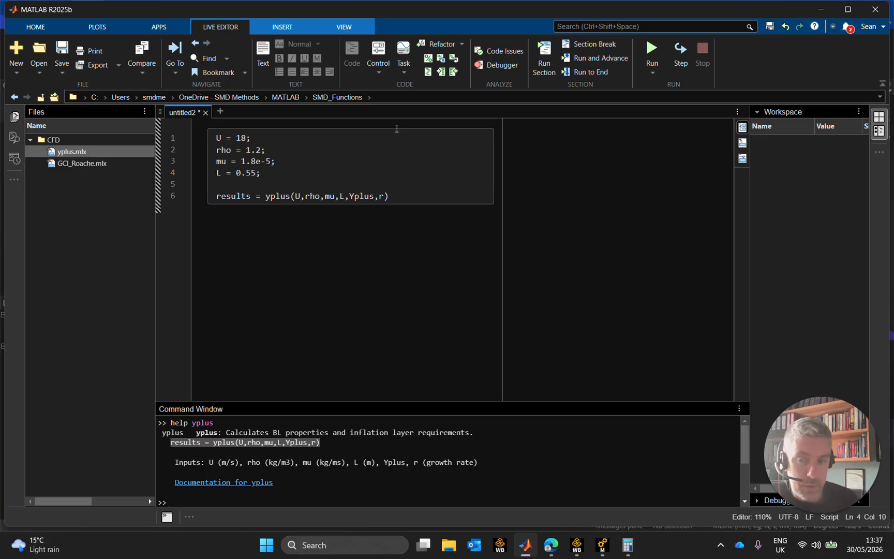
Define Yplus as 1 and the growth rate r as 1.2 below the length, each ending with a semicolon
key("Return")
type("Yplus = 1;")
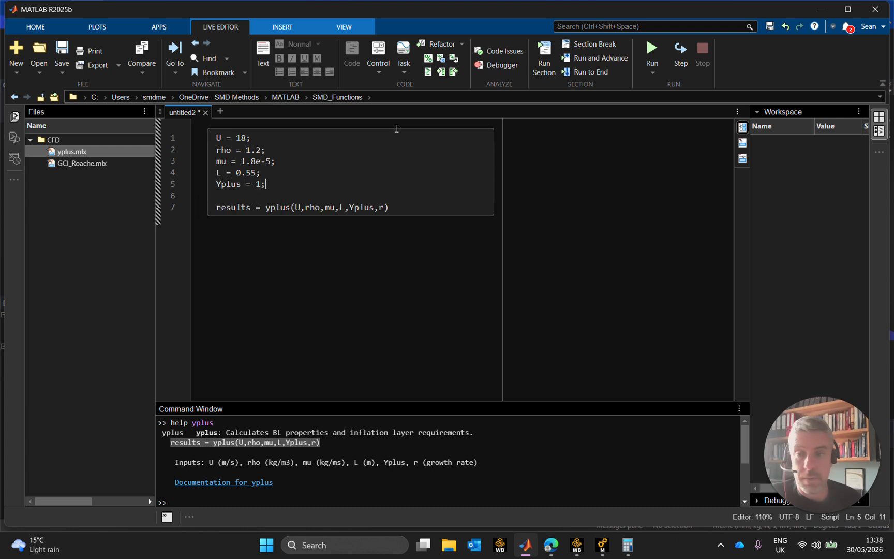
key("Return")
type("r = ")
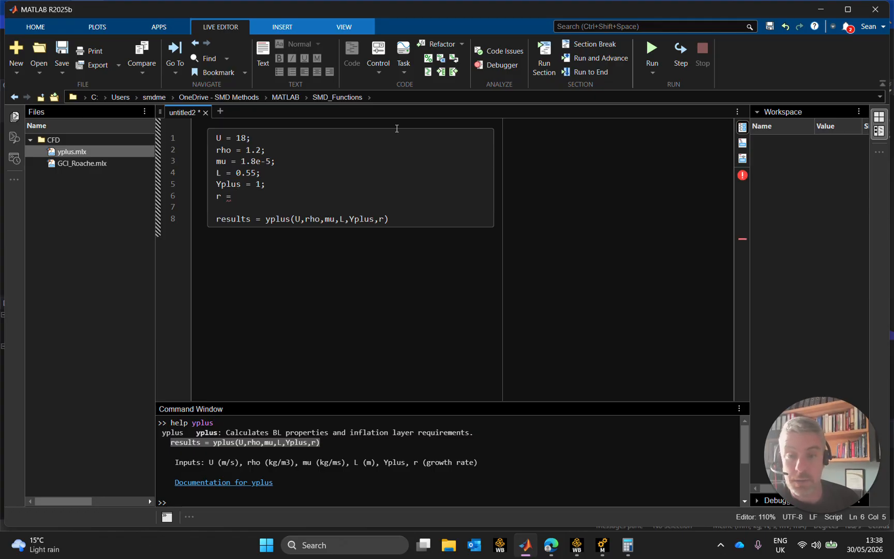
type("1.2;")
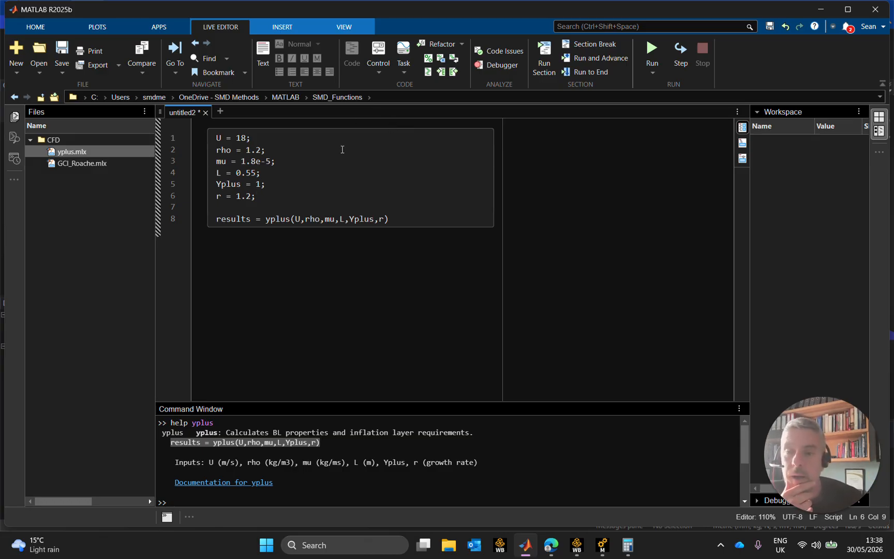
Run the yplus live script and copy the calculated wall_dist value from its results output
left_click(408, 221)
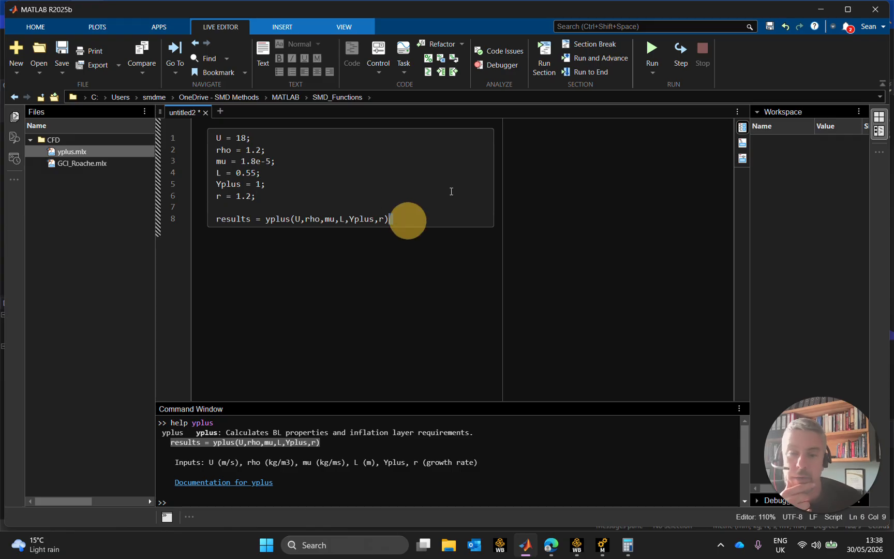
left_click(652, 50)
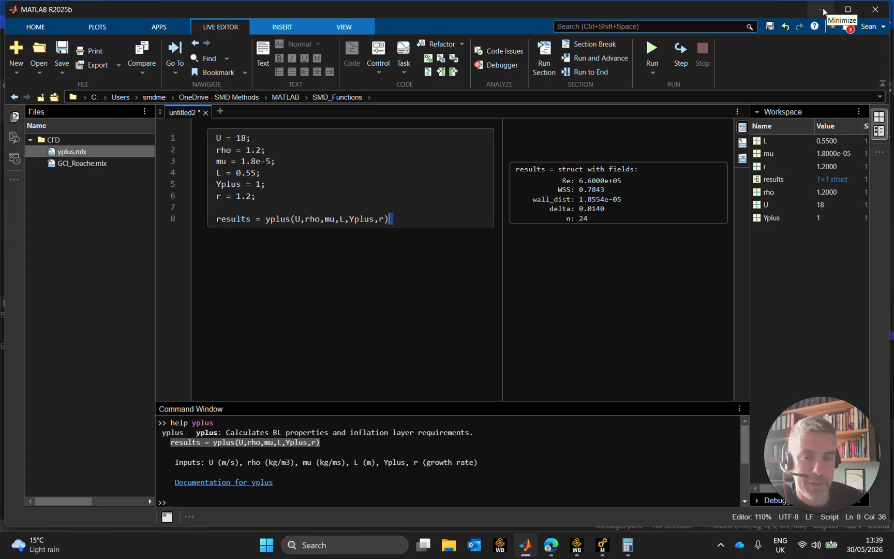
left_click(583, 202)
left_click_drag(582, 200, 614, 202)
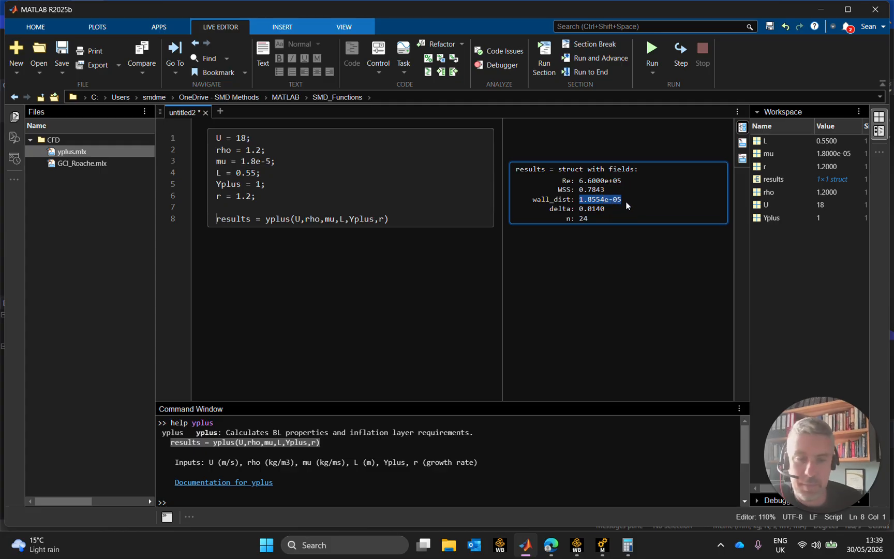
left_click(623, 209)
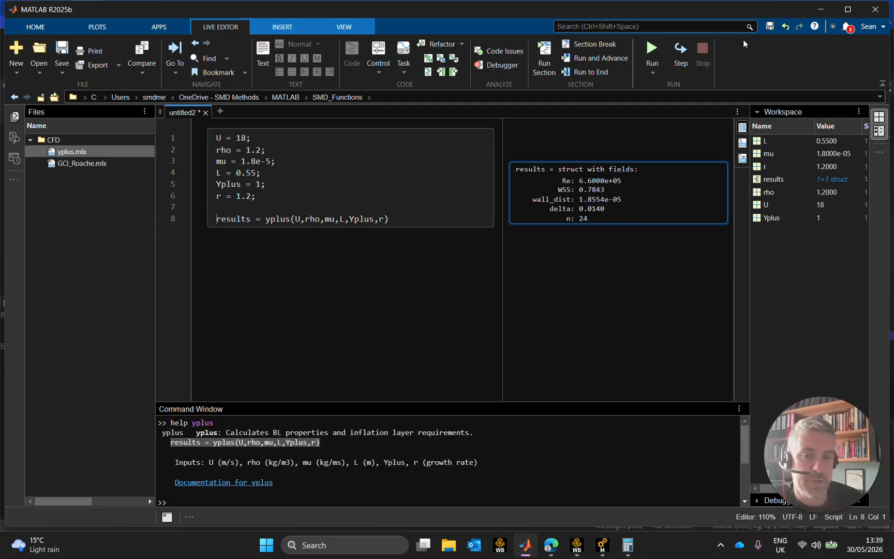
Switch back to Ansys Meshing and insert an inflation control on the mesh, scoped to the buffer face surrounding the wing
left_click(821, 9)
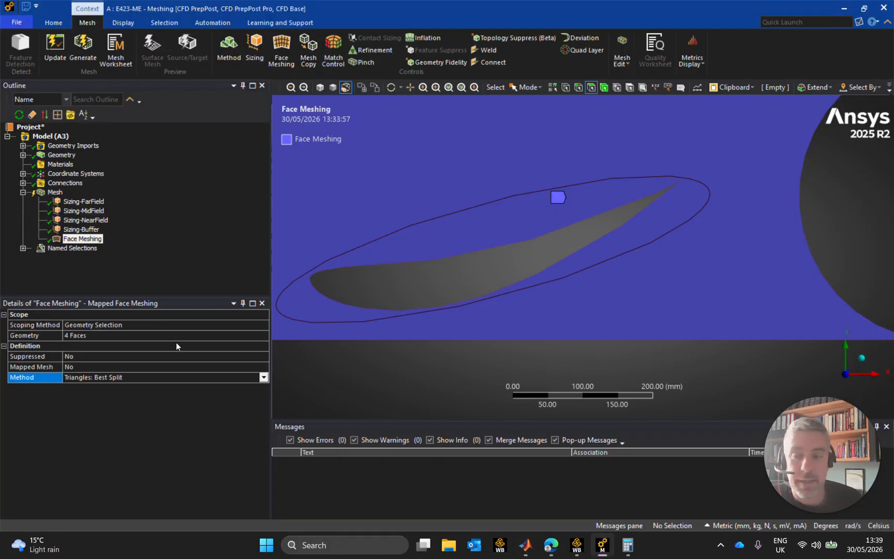
left_click(56, 192)
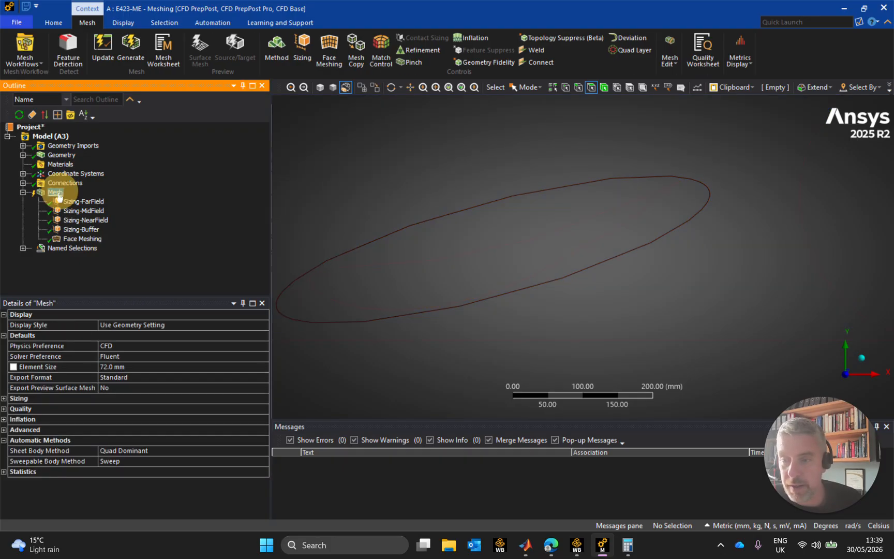
right_click(57, 190)
mouse_move(155, 197)
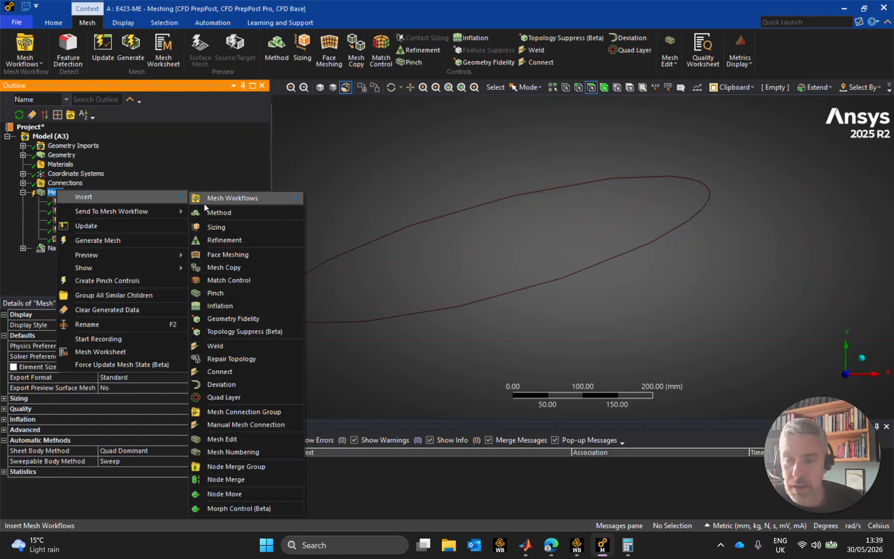
left_click(242, 306)
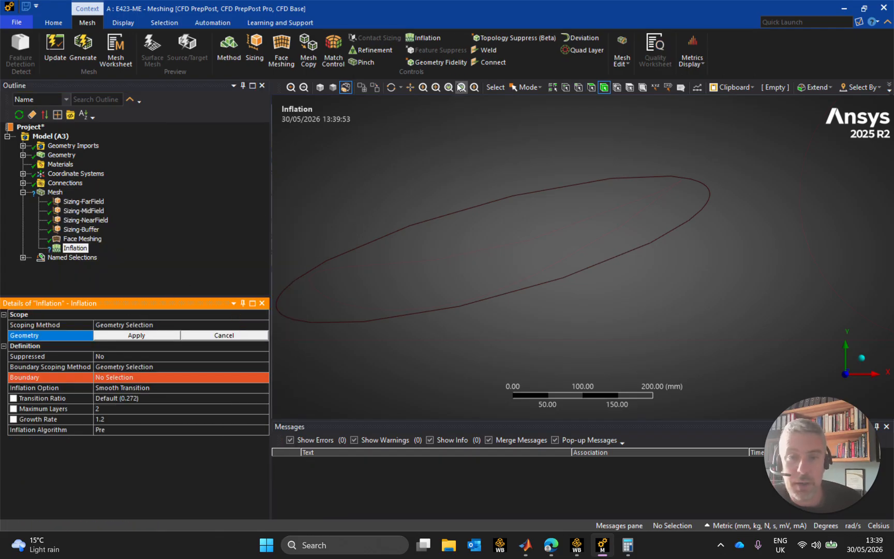
left_click(591, 87)
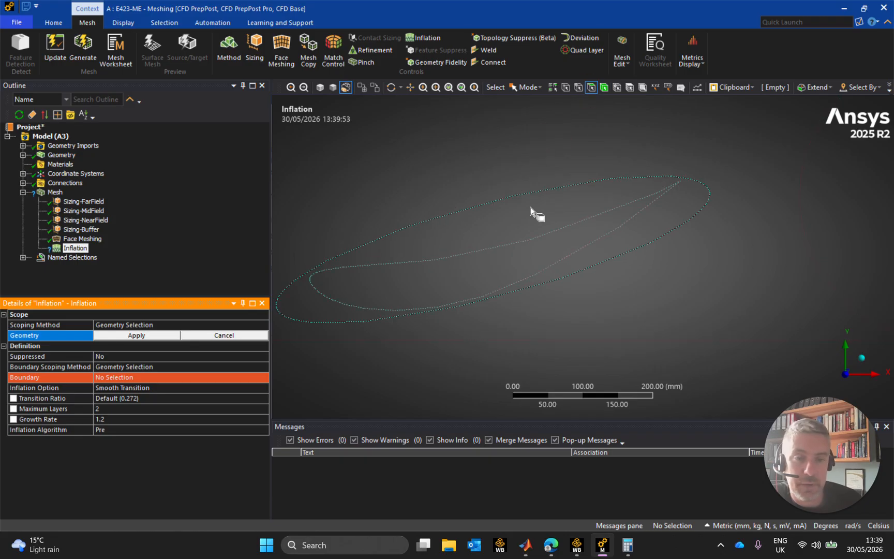
left_click(574, 242)
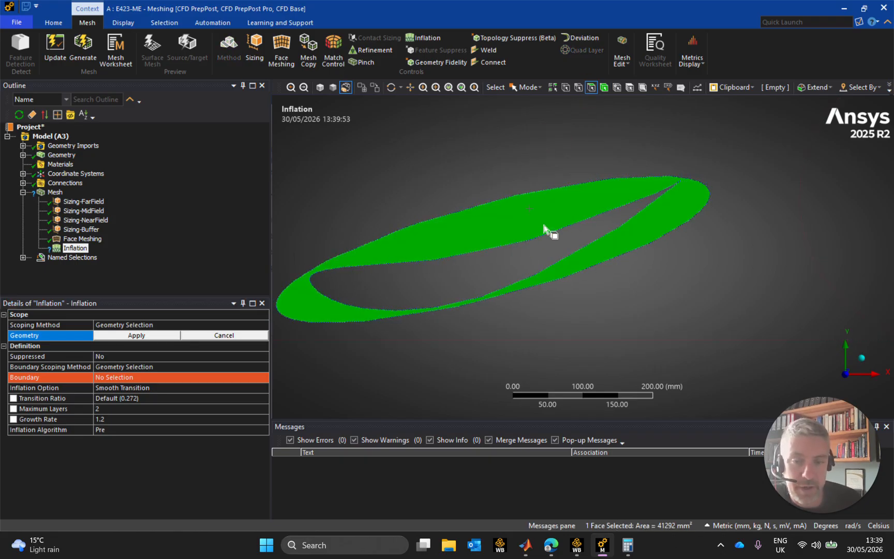
left_click(135, 335)
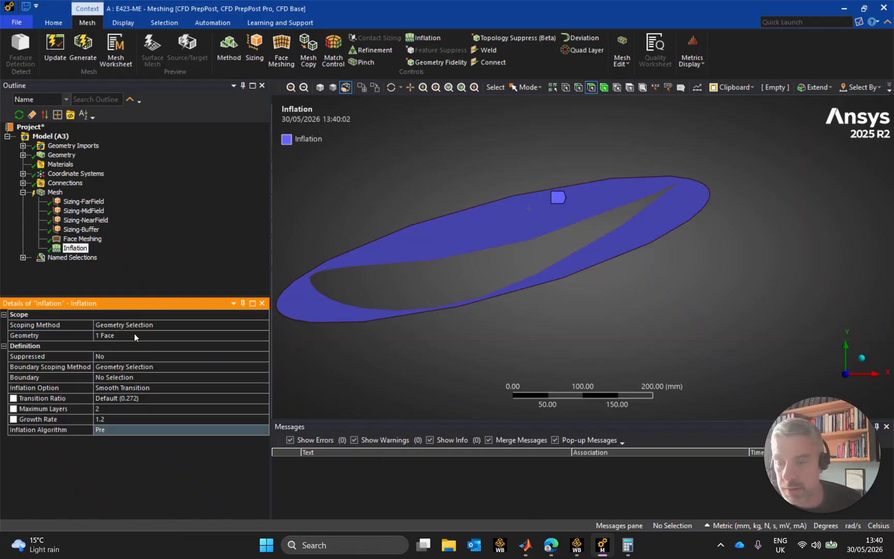
Scope the inflation boundary by Named Selections and choose WALL-ME as the boundary
left_click(130, 365)
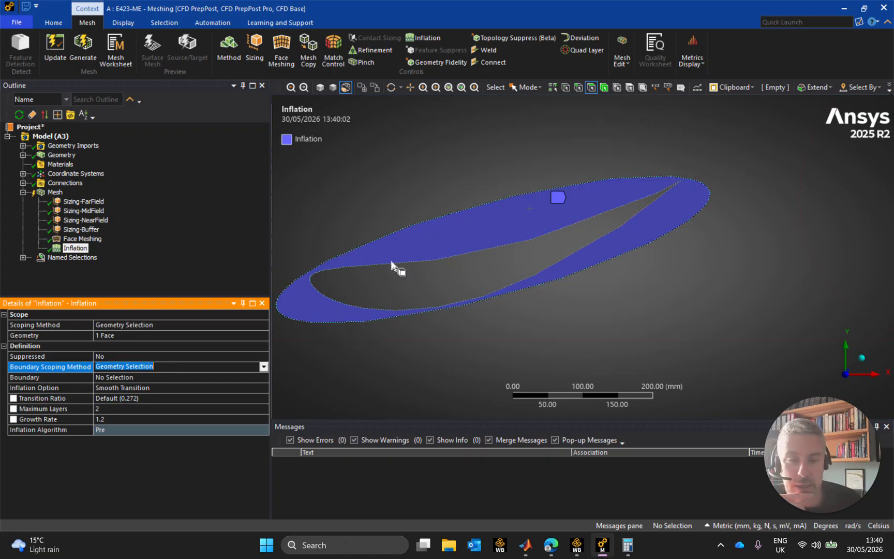
left_click(266, 365)
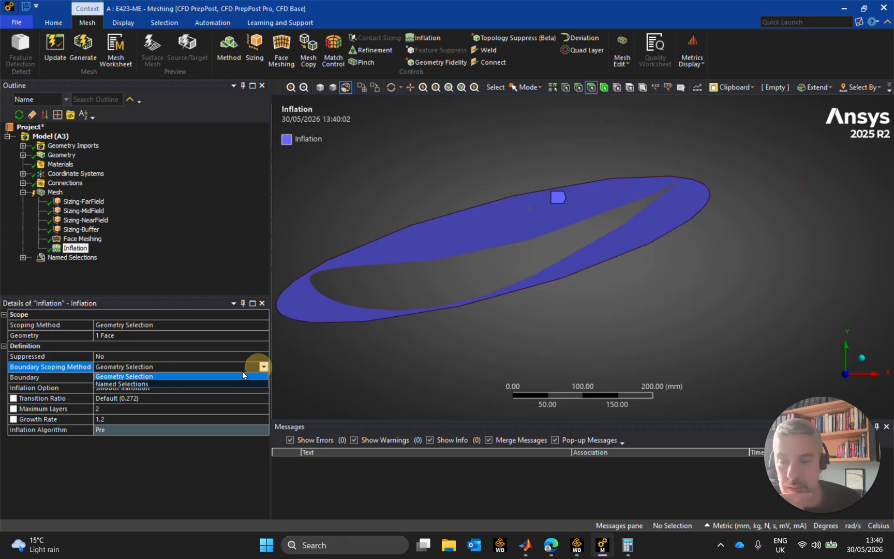
left_click(145, 380)
left_click(209, 380)
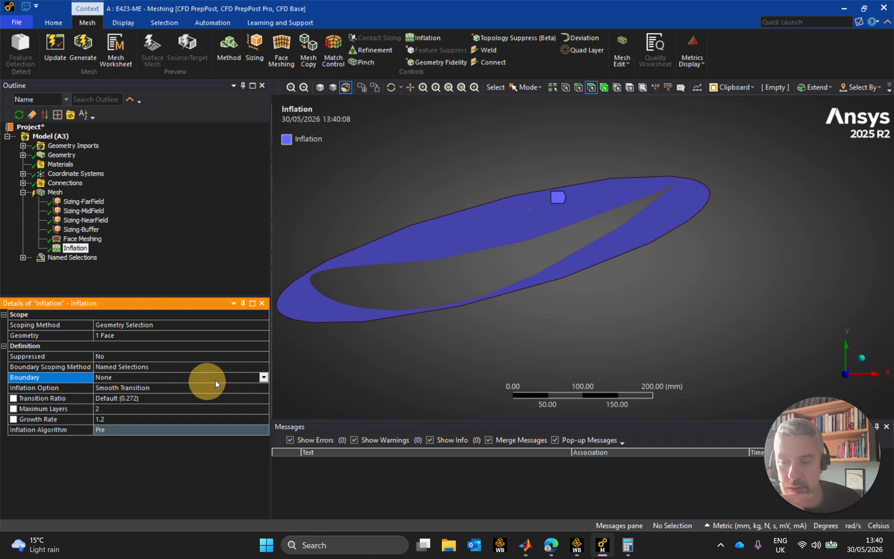
left_click(264, 377)
left_click(115, 417)
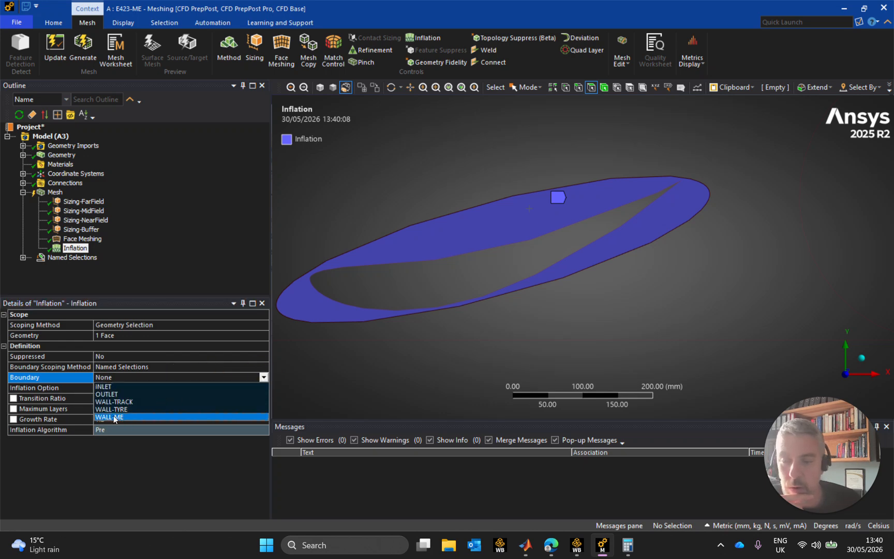
Set the inflation option to First Layer Thickness with a first layer height of 1.8554e-02 mm
left_click(157, 388)
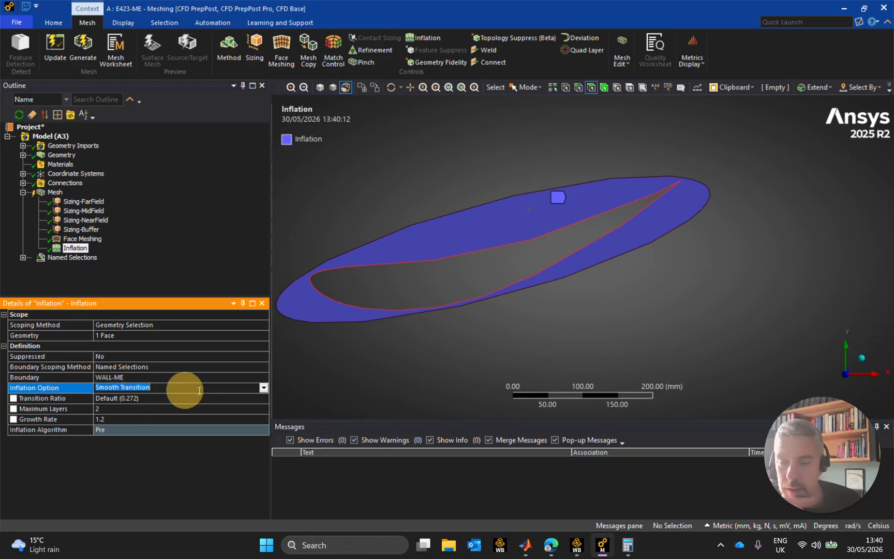
left_click(264, 387)
left_click(146, 399)
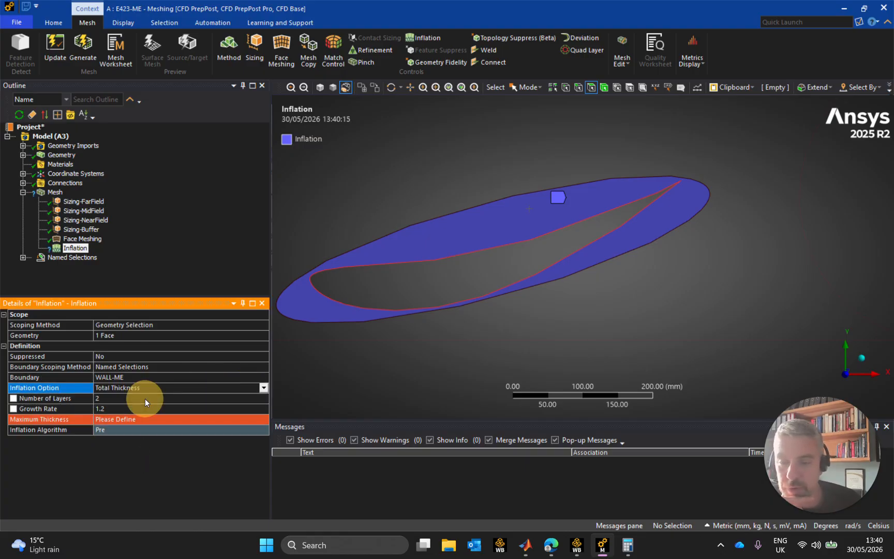
left_click(264, 389)
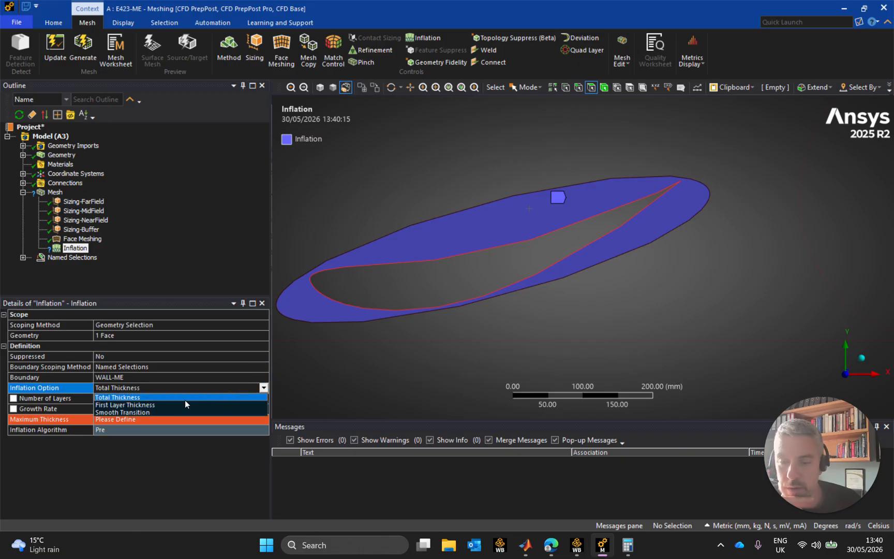
left_click(173, 406)
left_click(151, 400)
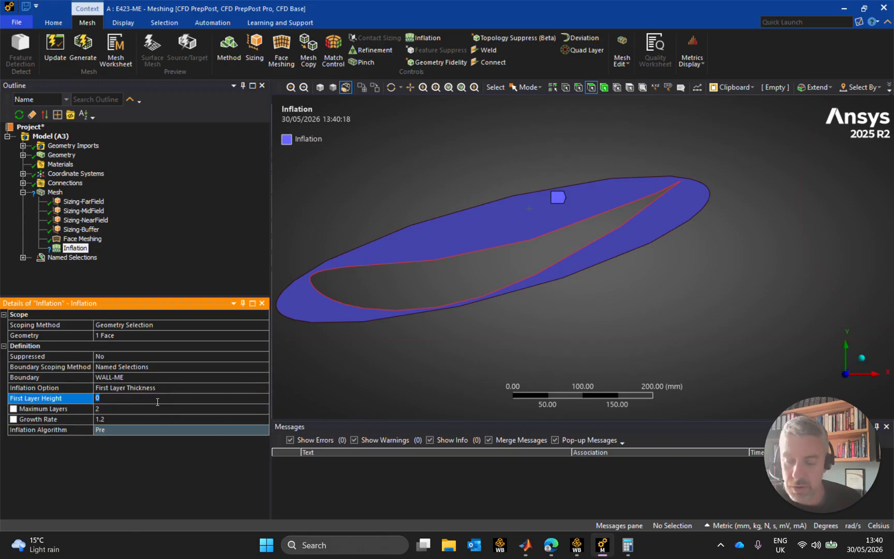
type("1.8554e-05")
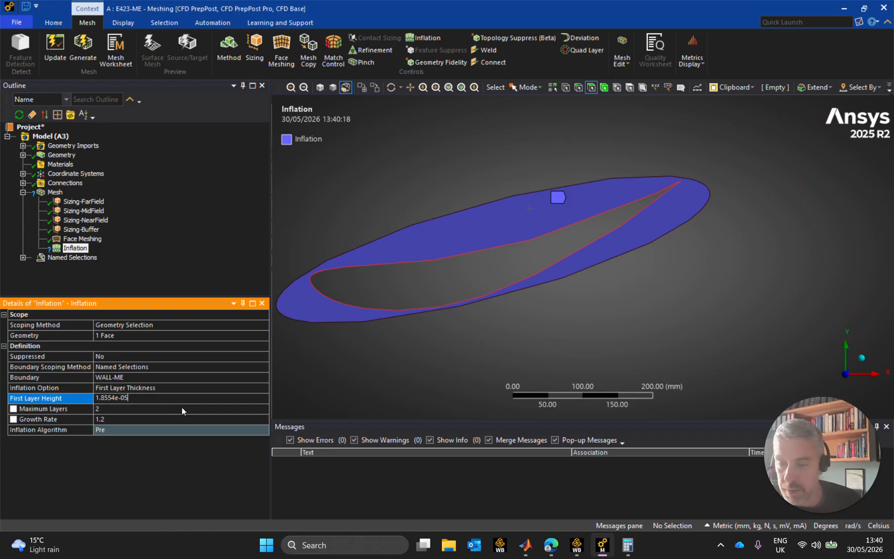
key("BackSpace")
type("2")
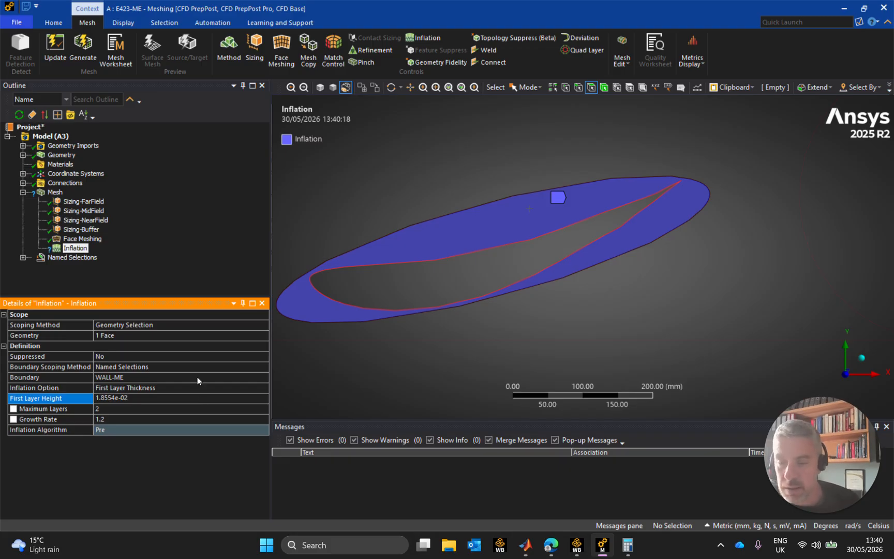
Set the inflation control's maximum number of layers to 24
left_click(110, 408)
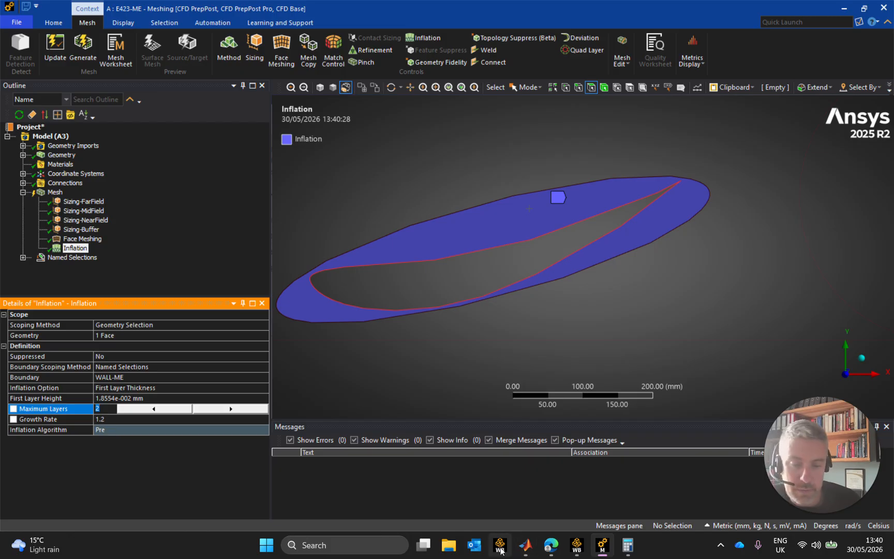
mouse_move(525, 546)
mouse_move(537, 480)
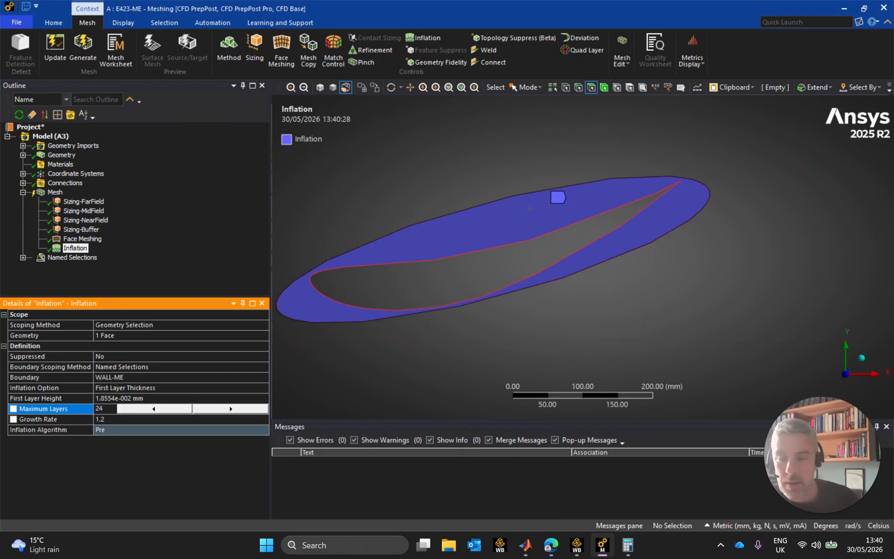
key("Return")
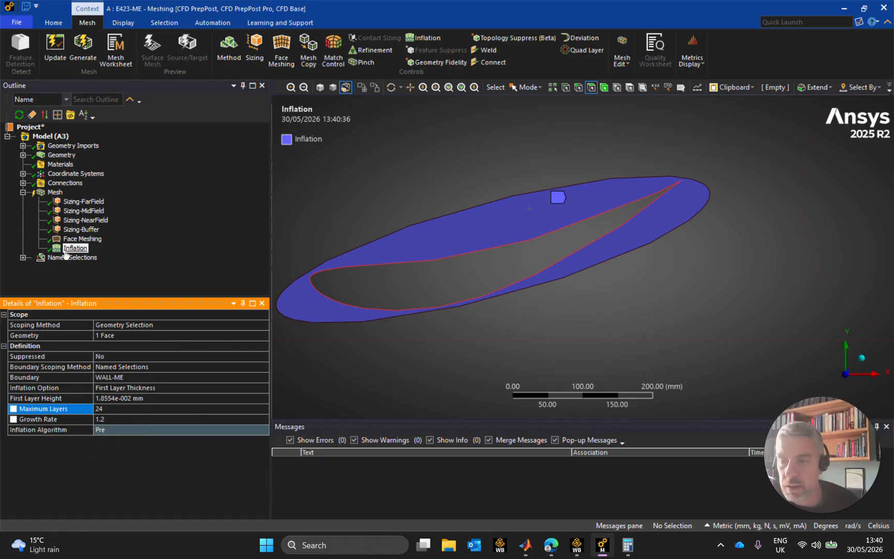
Update the mesh with the new inflation control and widen the message text column to read the meshing messages
left_click(46, 193)
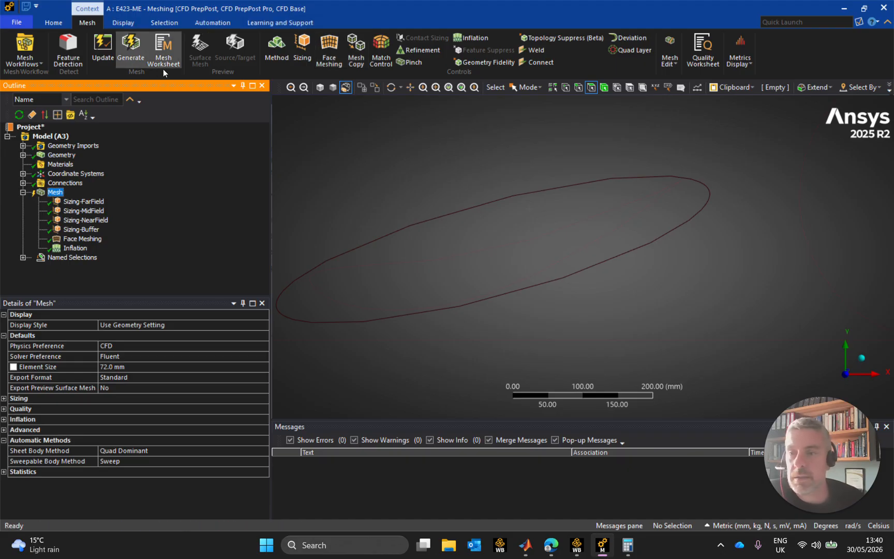
left_click(103, 47)
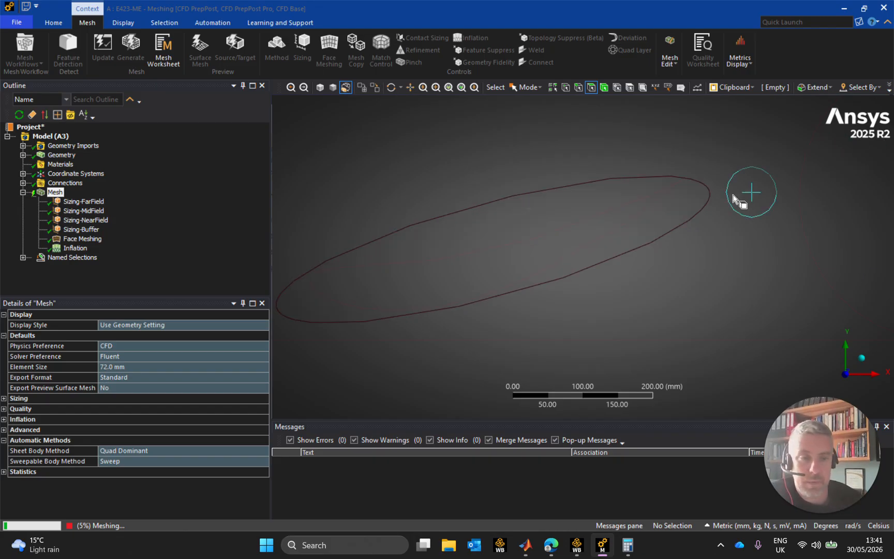
scroll(746, 194, "down", 5)
scroll(733, 201, "down", 3)
middle_click_drag(673, 310, 547, 330)
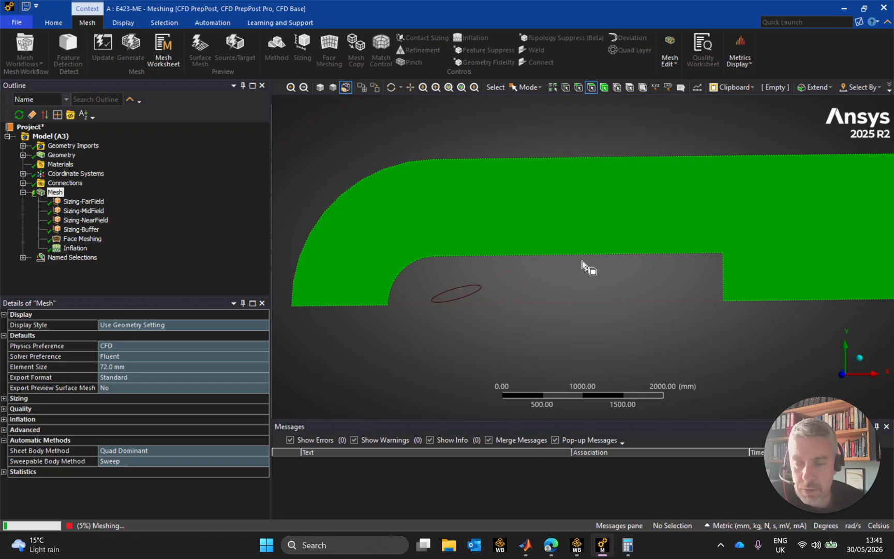
mouse_move(874, 549)
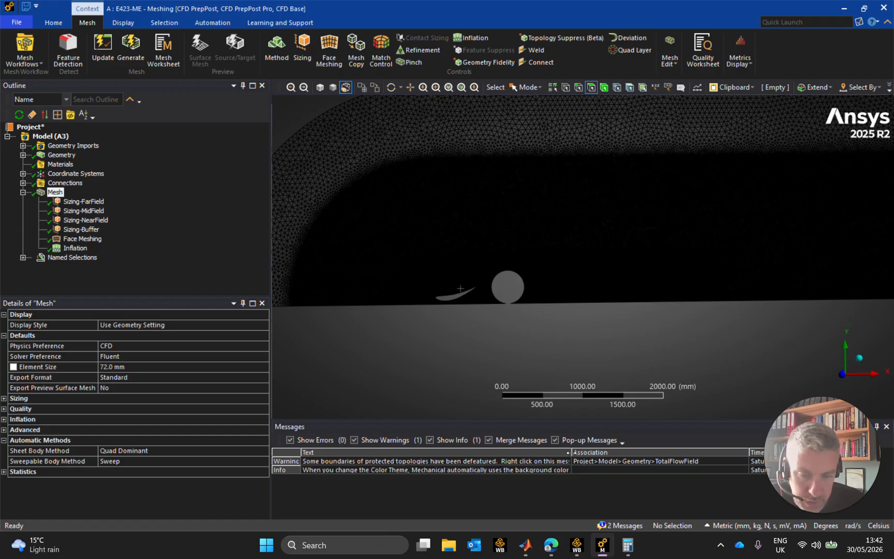
left_click_drag(572, 452, 650, 452)
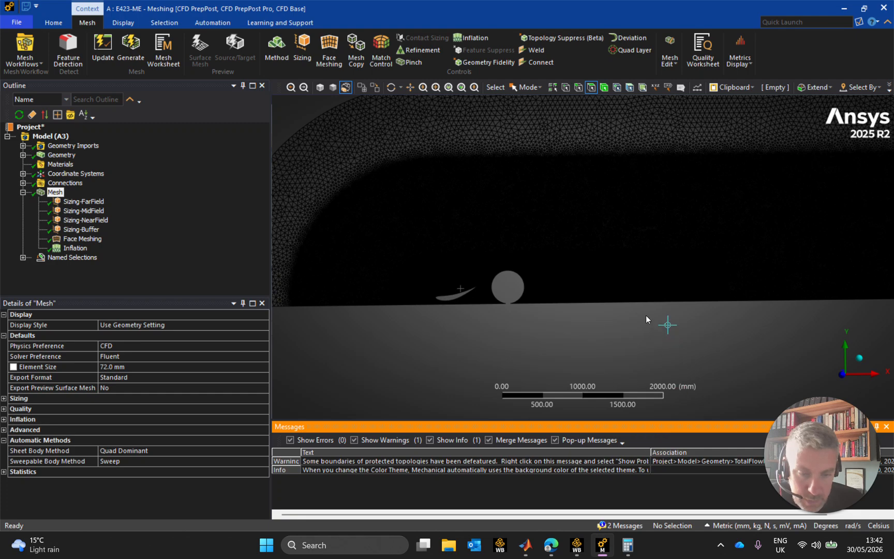
Examine the element size transition between the mid-field and near-field mesh regions above the wing
scroll(447, 302, "up", 1)
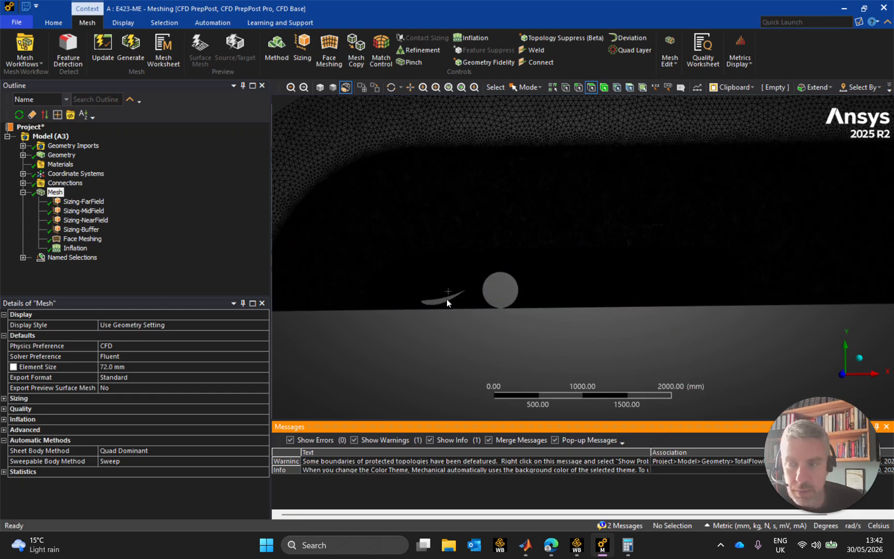
scroll(446, 299, "up", 3)
middle_click_drag(380, 316, 556, 312, "ctrl")
scroll(536, 314, "up", 6)
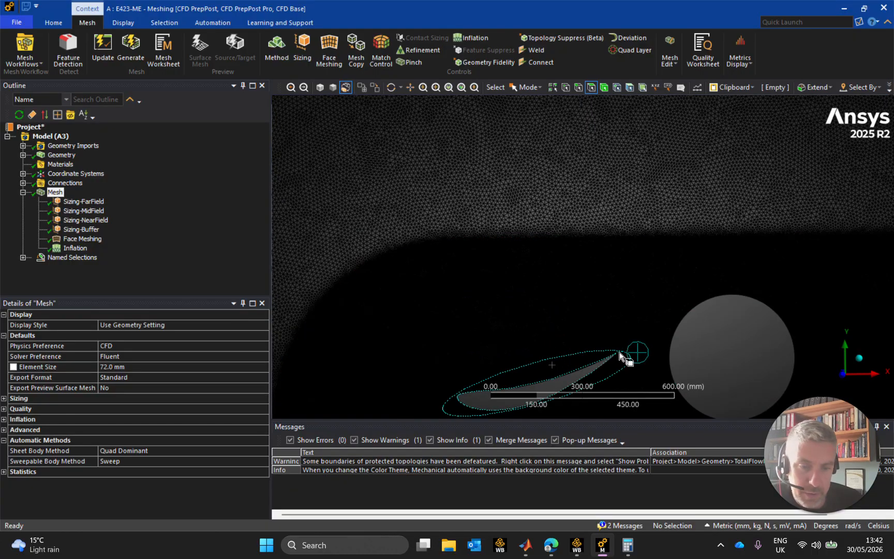
scroll(620, 355, "up", 4)
scroll(619, 355, "down", 5)
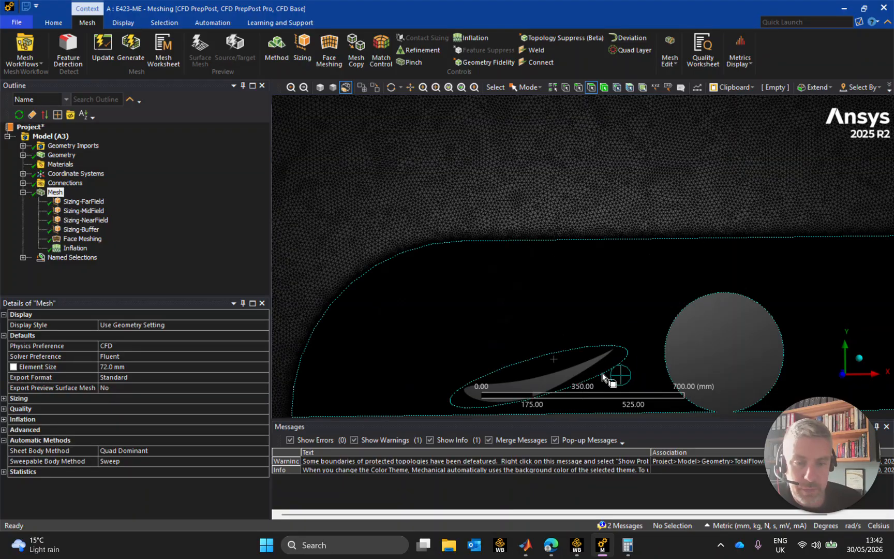
scroll(603, 379, "up", 10)
scroll(502, 151, "up", 4)
scroll(509, 185, "down", 3)
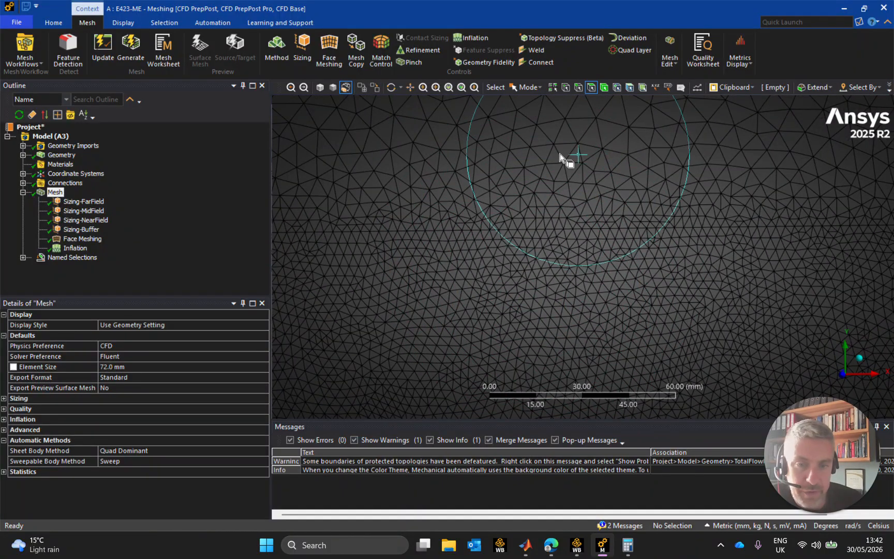
scroll(497, 212, "up", 3)
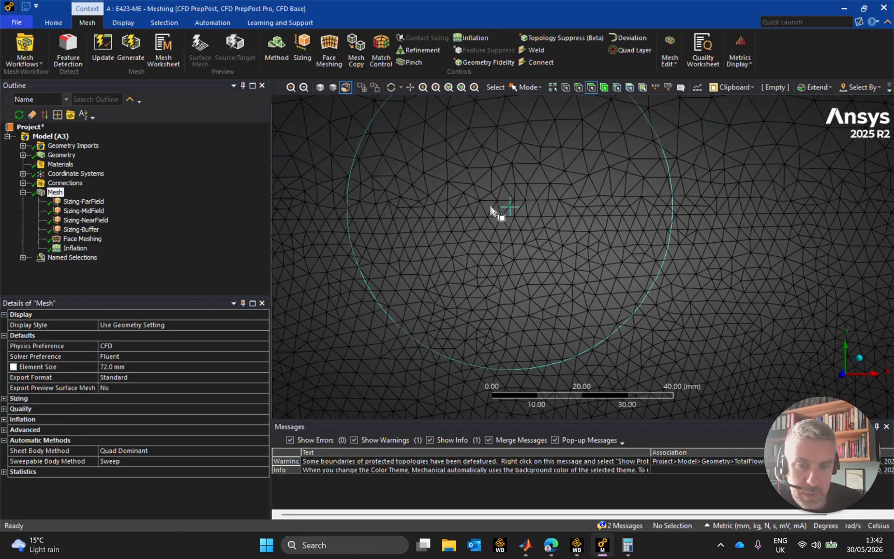
scroll(509, 193, "down", 8)
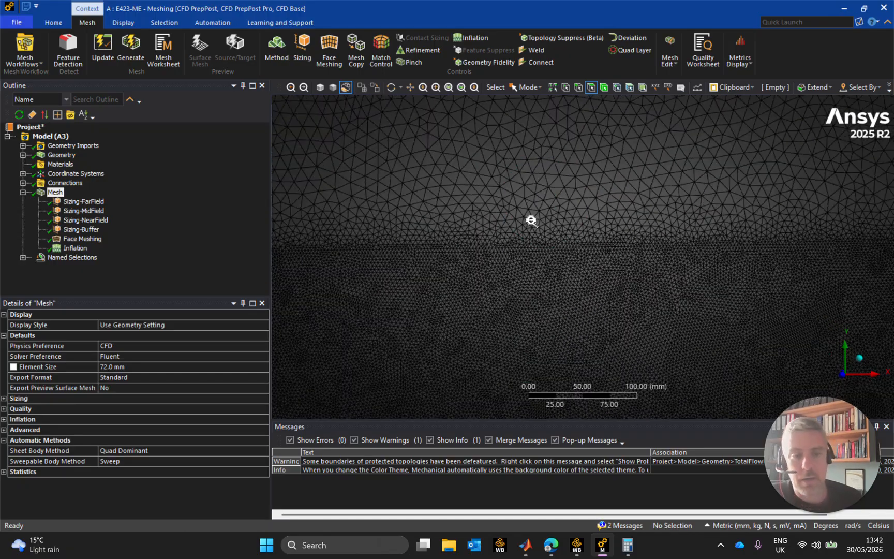
scroll(543, 241, "down", 4)
Examine the mesh transition from the near-field region into the buffer zone along the ellipse around the wing
middle_click_drag(558, 258, 604, 154, "ctrl")
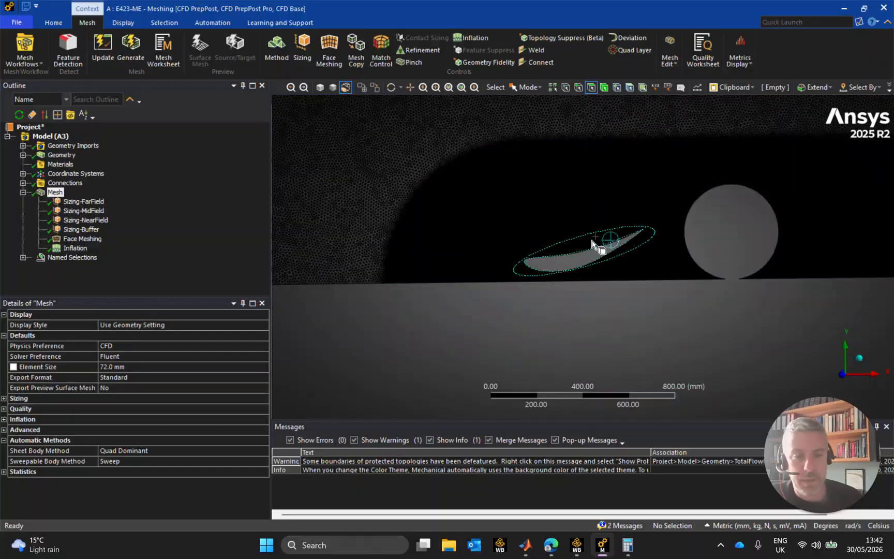
scroll(591, 245, "up", 4)
scroll(578, 226, "up", 8)
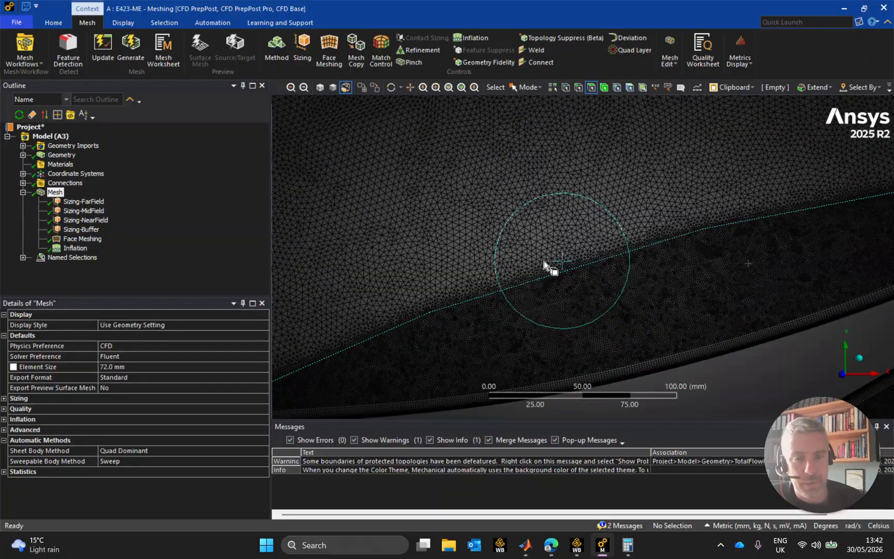
scroll(565, 299, "up", 4)
middle_click_drag(572, 360, 562, 286, "ctrl")
scroll(562, 286, "up", 4)
scroll(584, 267, "down", 3)
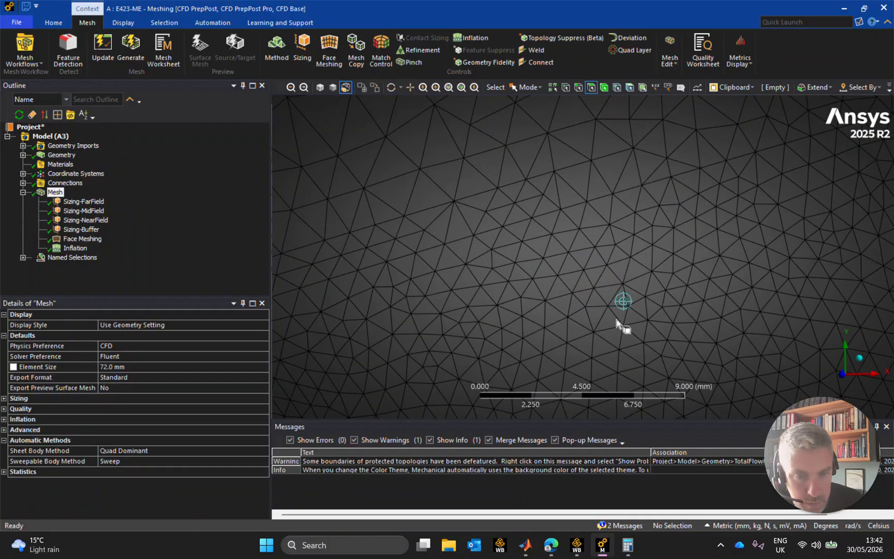
scroll(675, 259, "down", 4)
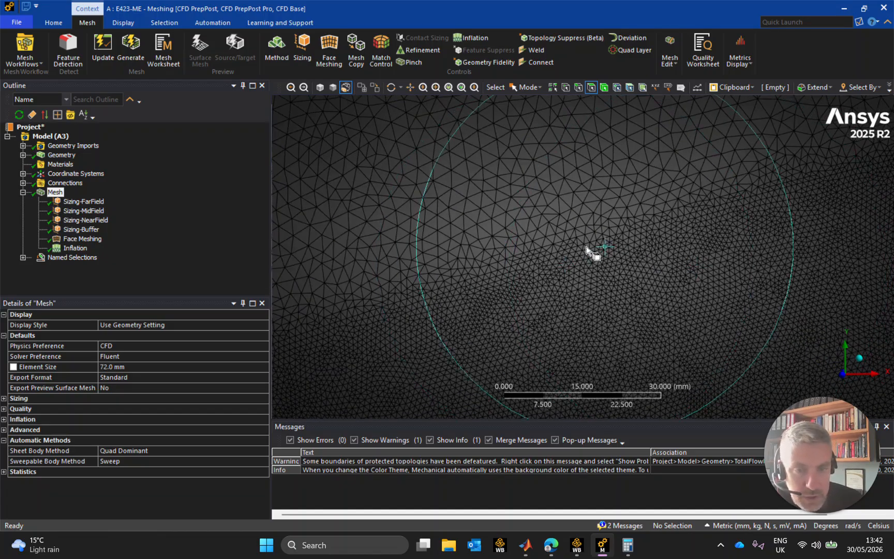
scroll(589, 250, "up", 1)
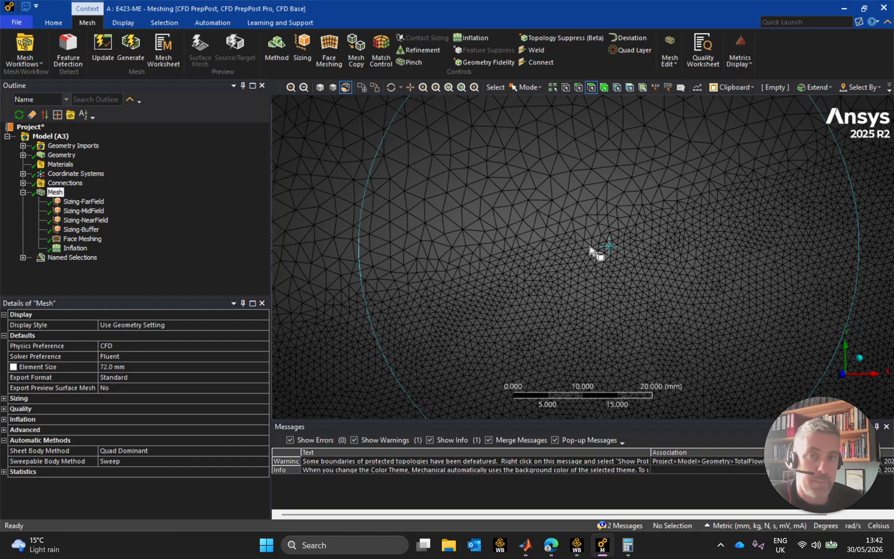
scroll(593, 259, "down", 4)
scroll(595, 259, "down", 4)
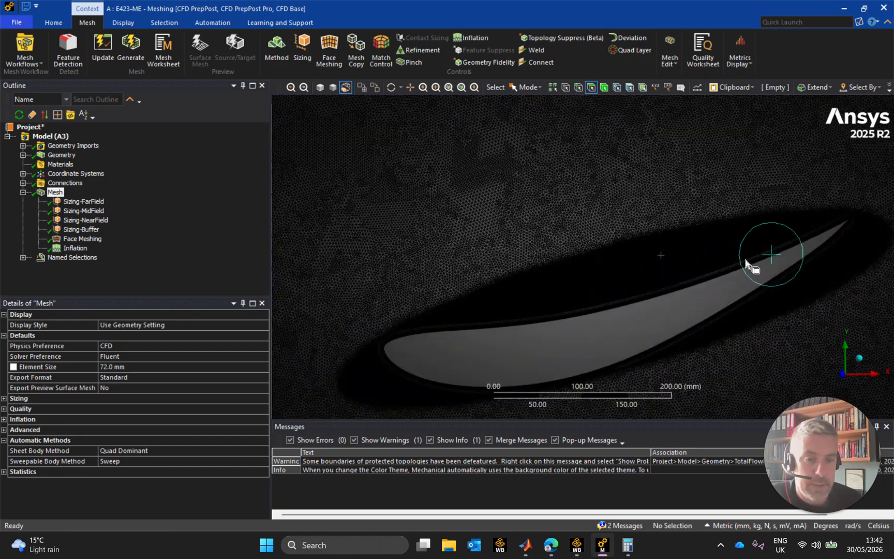
Inspect how the inflation layers wrap around the wing's trailing edge tip within the buffer zone
middle_click_drag(752, 262, 498, 283, "ctrl")
scroll(571, 251, "up", 7)
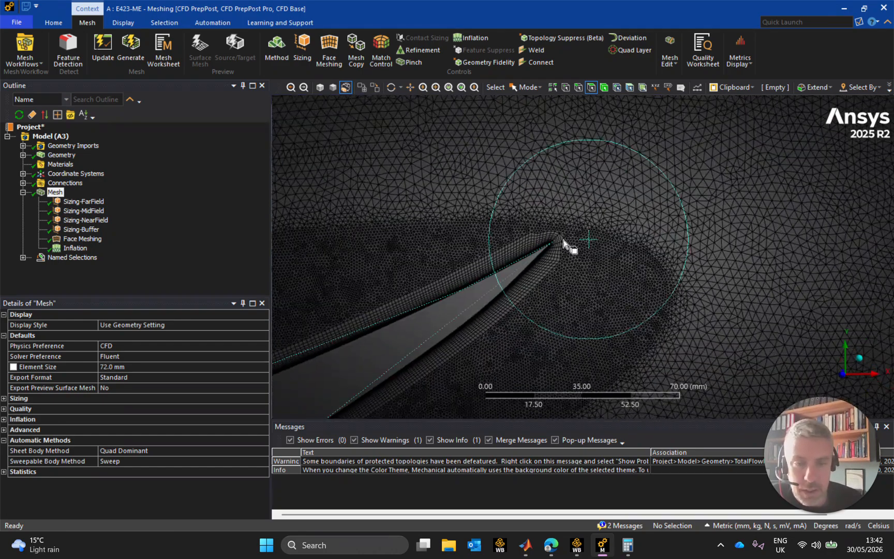
scroll(533, 206, "up", 3)
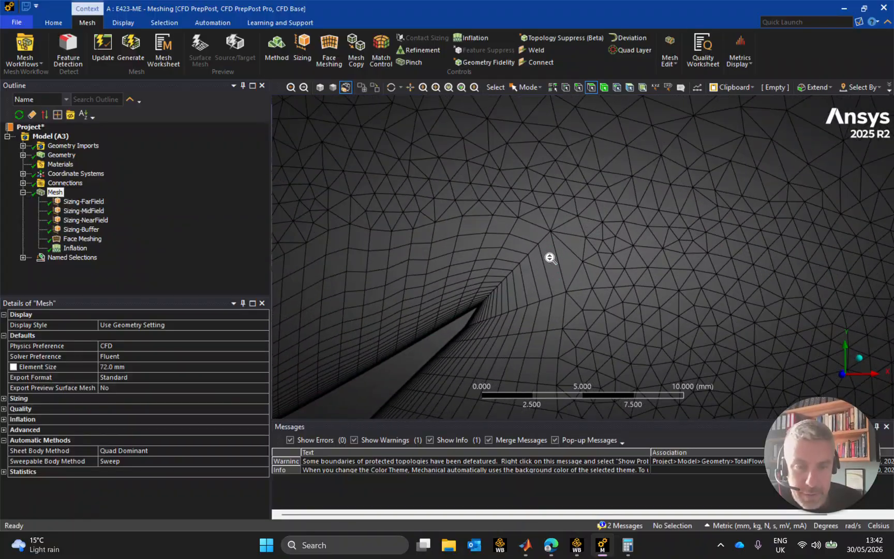
scroll(438, 291, "down", 3)
scroll(505, 273, "up", 2)
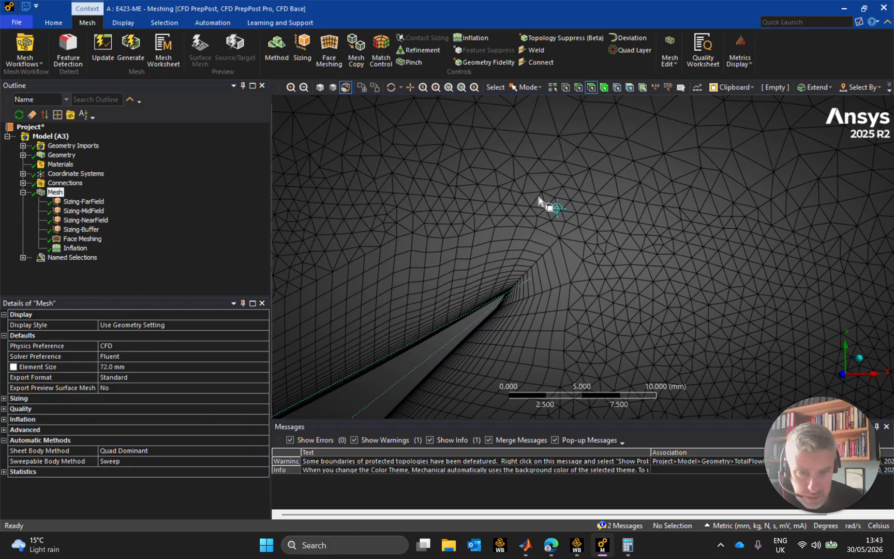
scroll(540, 215, "down", 5)
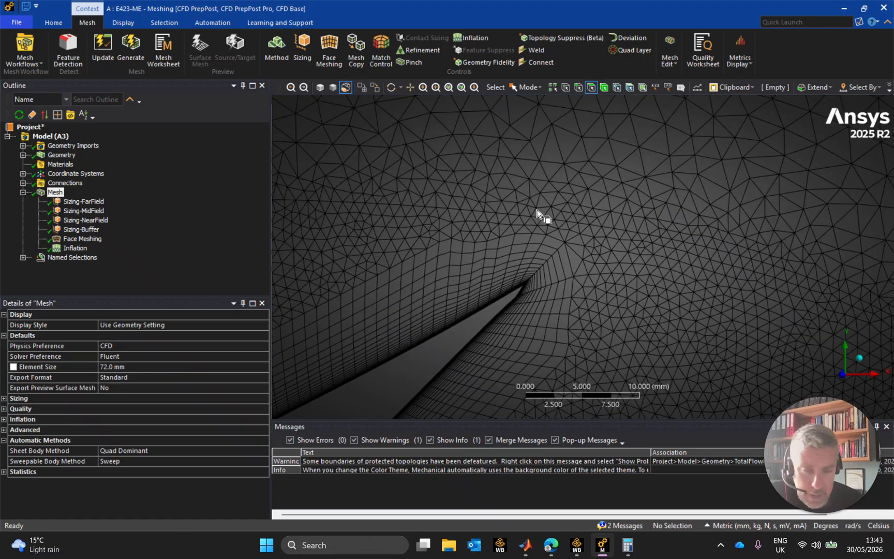
scroll(533, 290, "up", 2)
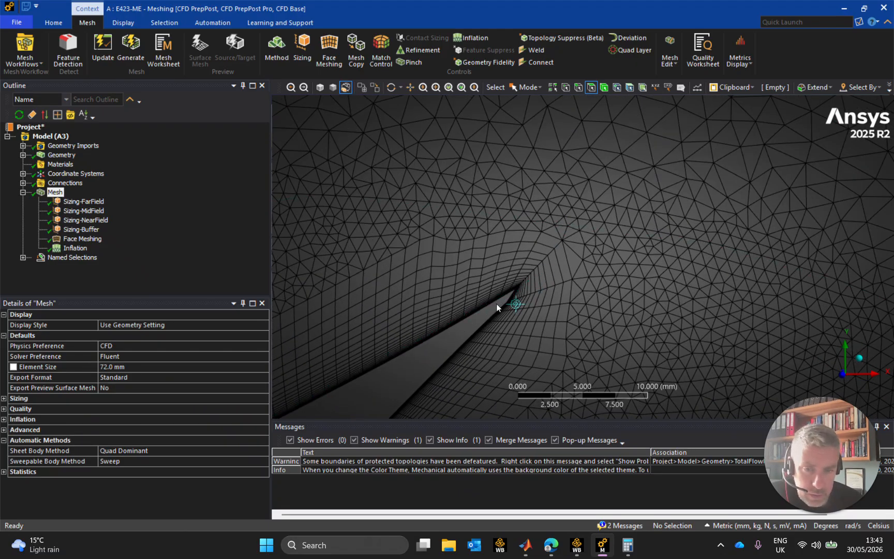
scroll(503, 303, "down", 6)
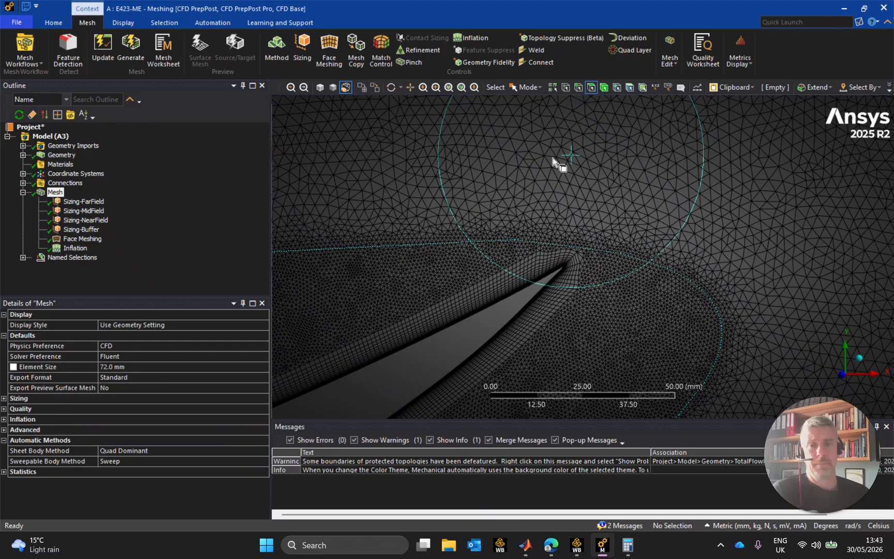
scroll(579, 200, "down", 6)
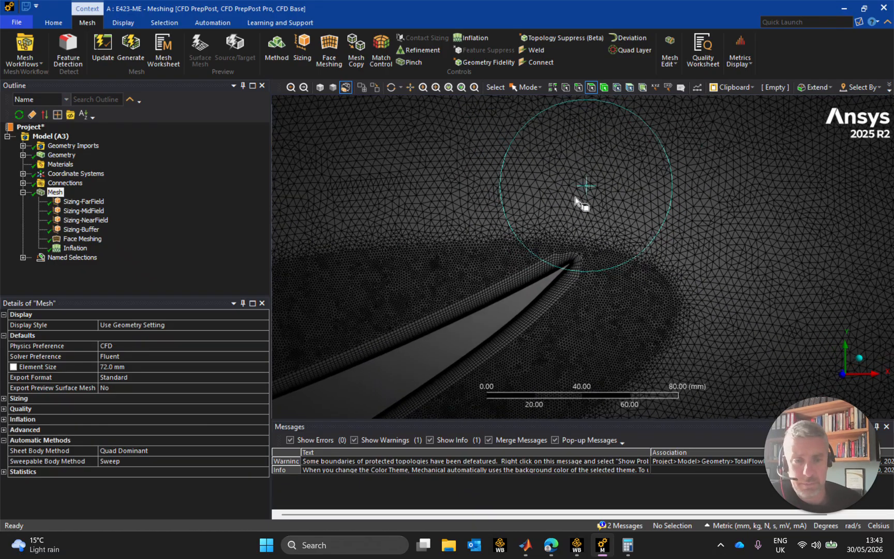
scroll(589, 278, "up", 5)
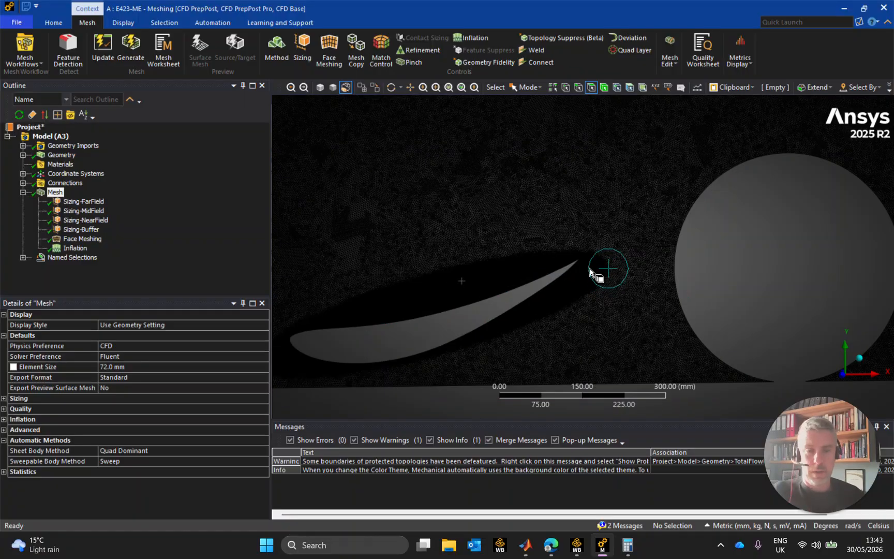
scroll(583, 267, "up", 6)
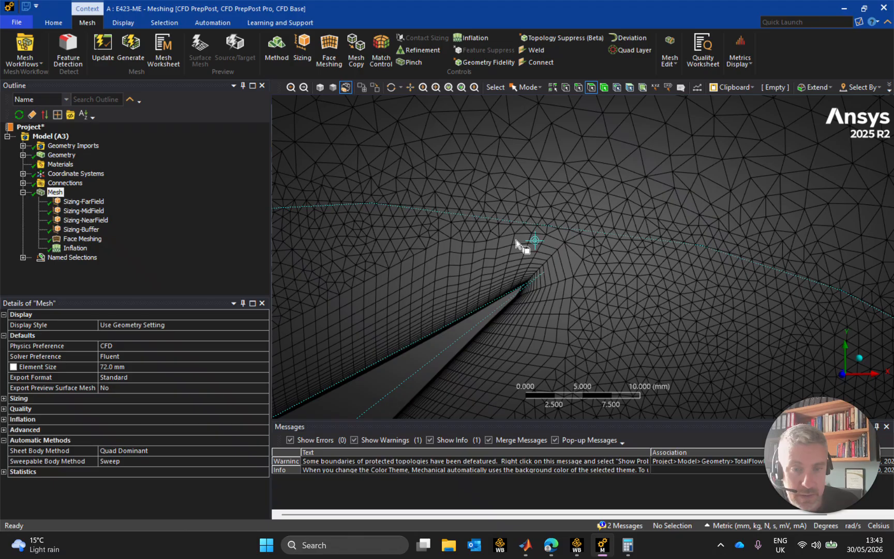
scroll(520, 283, "up", 2)
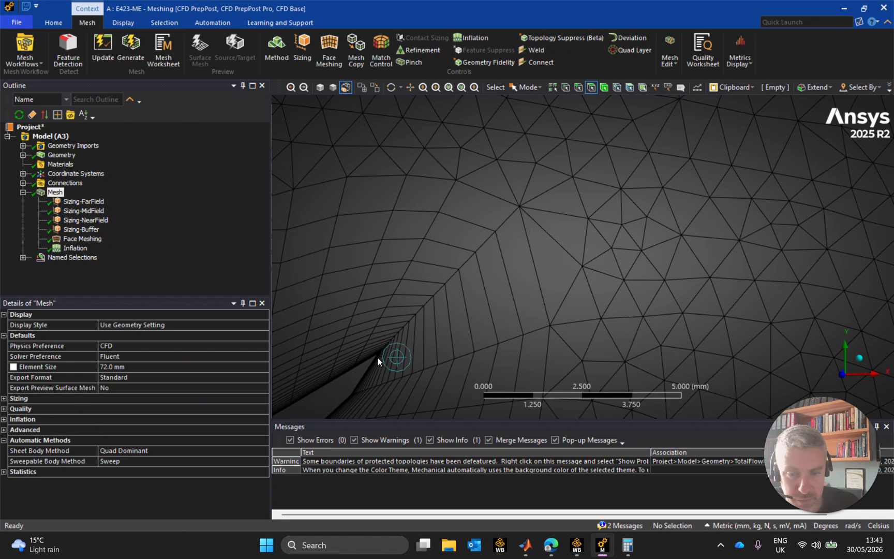
scroll(394, 327, "down", 6)
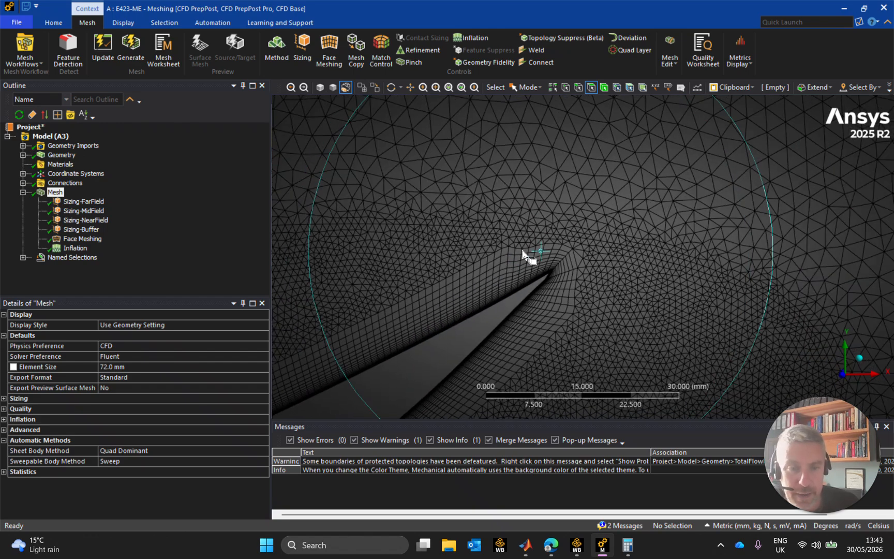
scroll(554, 265, "up", 2)
scroll(553, 266, "up", 2)
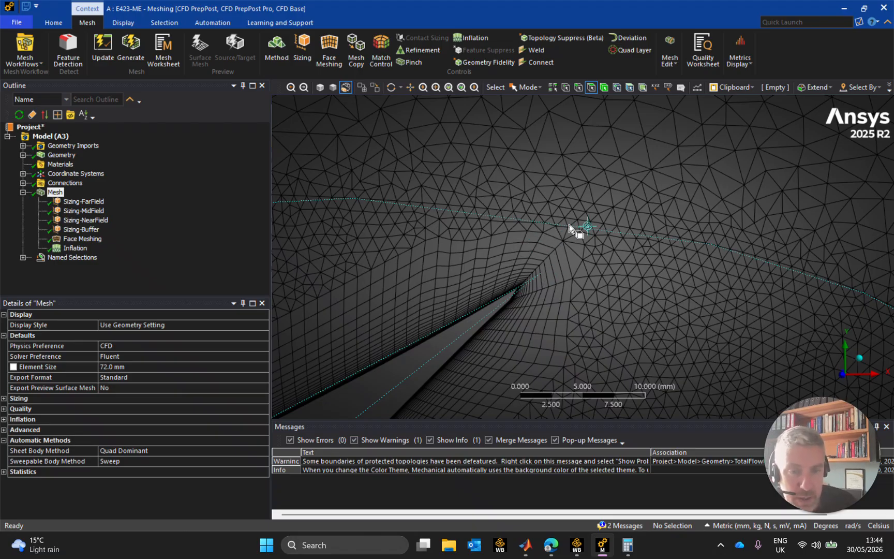
Compare the outermost inflation layer cells at the trailing edge with the adjacent buffer zone triangles, finishing with an overview of the wing and wheel
scroll(621, 241, "up", 3)
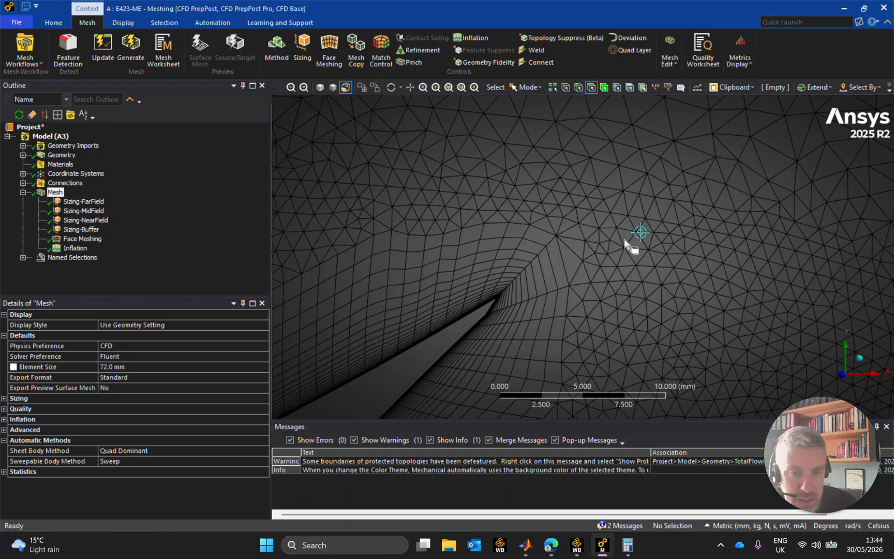
scroll(581, 298, "up", 2)
middle_click_drag(575, 301, 739, 245, "ctrl")
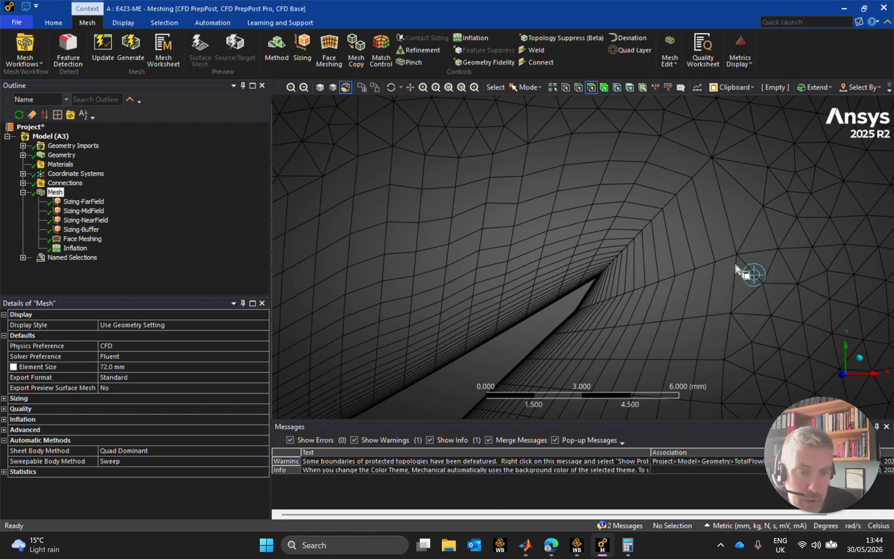
scroll(743, 327, "down", 3)
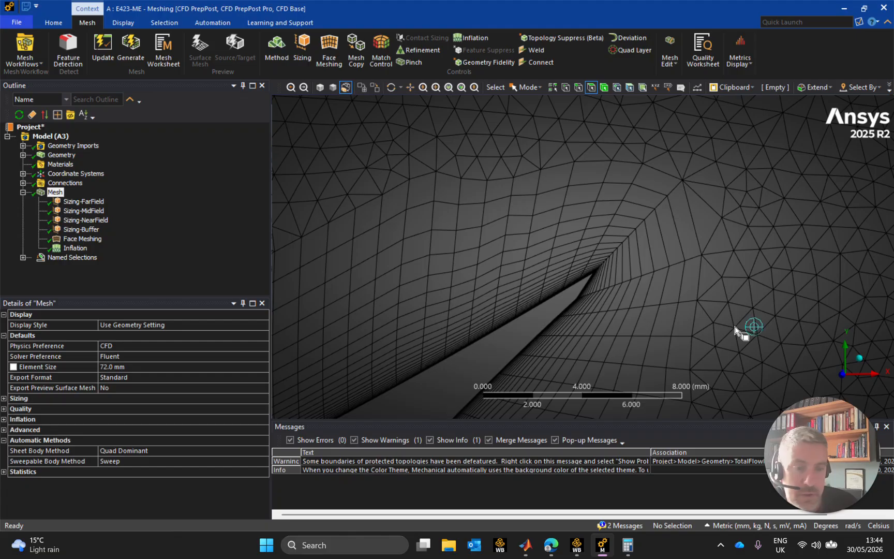
scroll(740, 329, "down", 2)
scroll(740, 329, "down", 4)
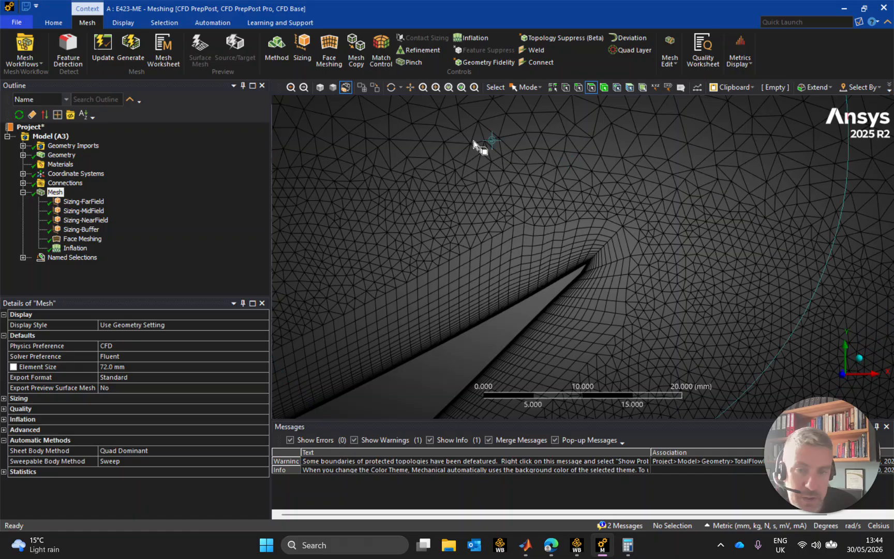
scroll(539, 170, "up", 3)
scroll(531, 236, "up", 2)
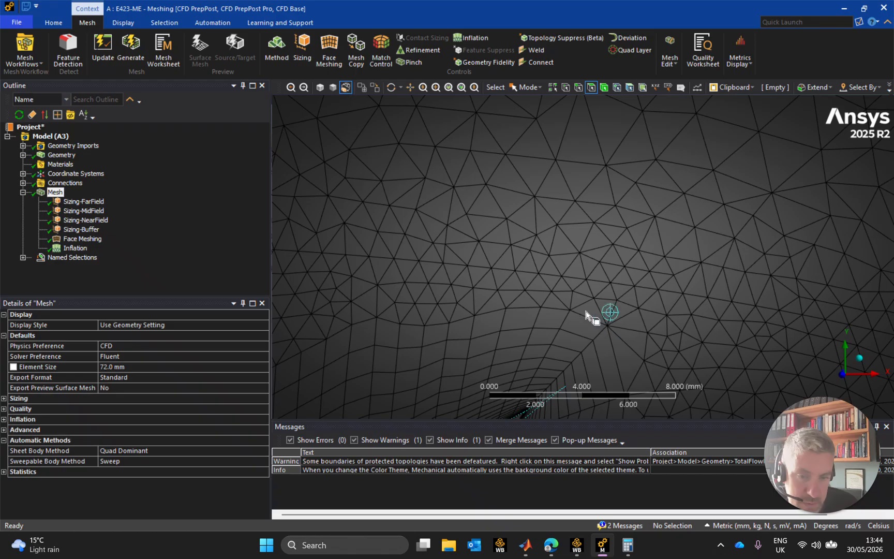
scroll(629, 316, "down", 2)
scroll(783, 301, "down", 2)
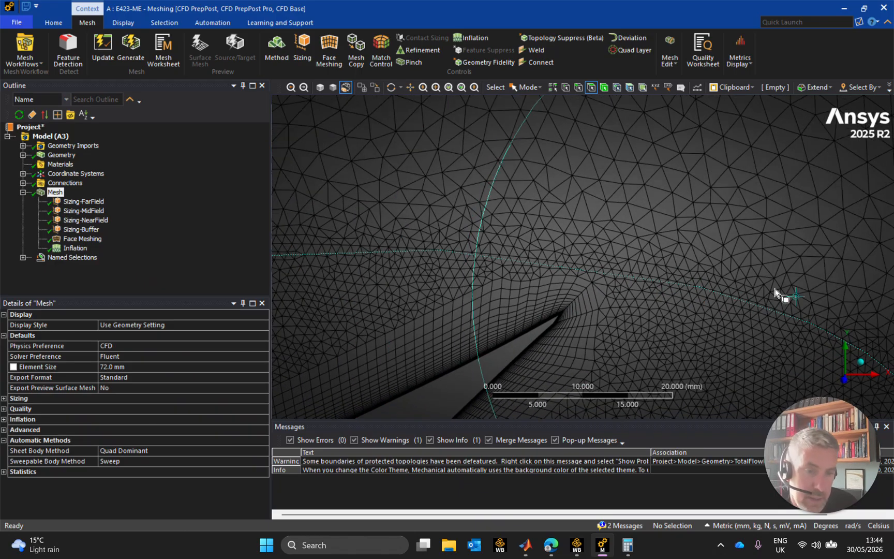
scroll(756, 300, "down", 3)
scroll(673, 339, "down", 3)
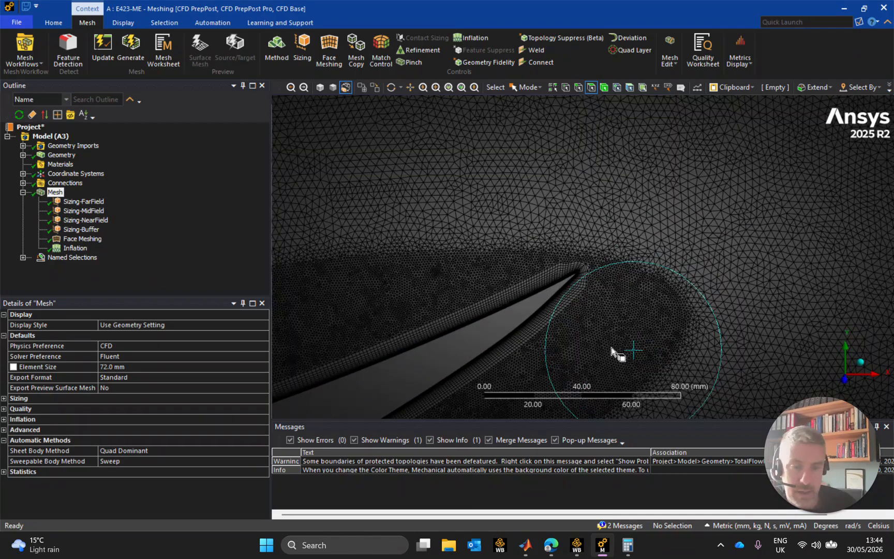
scroll(570, 321, "down", 5)
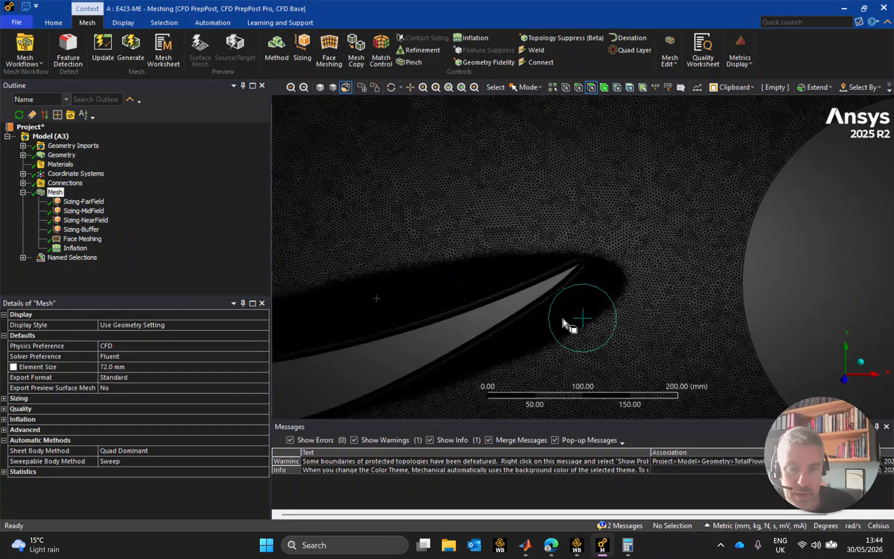
scroll(613, 319, "down", 2)
scroll(616, 290, "down", 1)
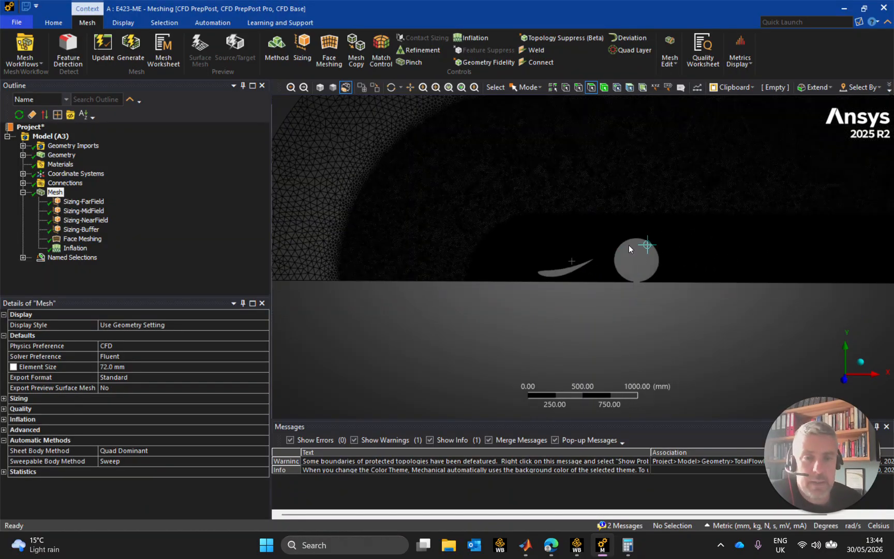
Review the far-field, mid-field, near-field and buffer sizing controls and the face meshing control
left_click(88, 202)
left_click(84, 211)
left_click(85, 220)
left_click(82, 233)
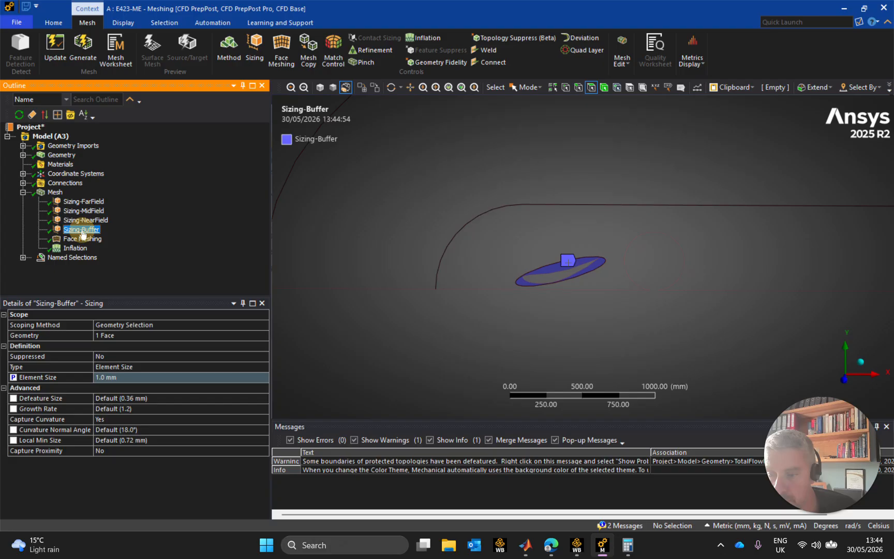
left_click(82, 239)
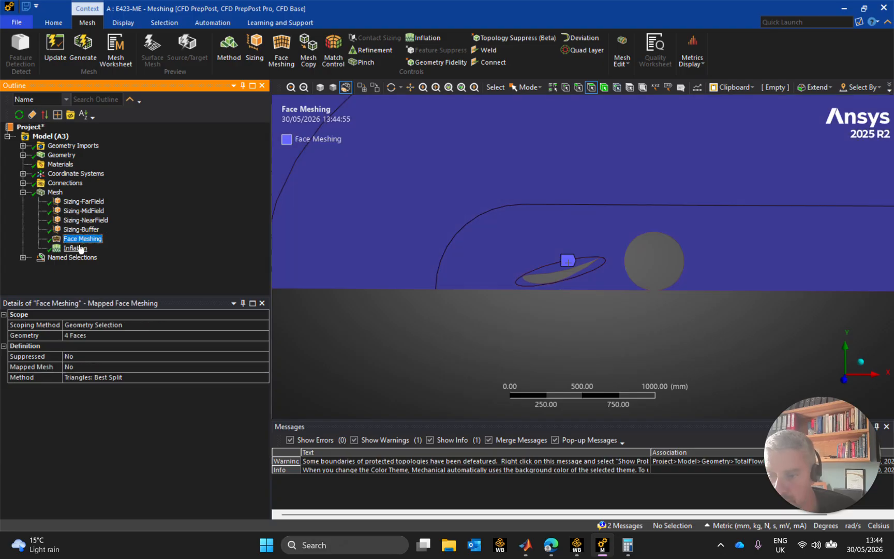
Set the First Layer Height and Maximum Layers of the Inflation control as parameters
left_click(80, 250)
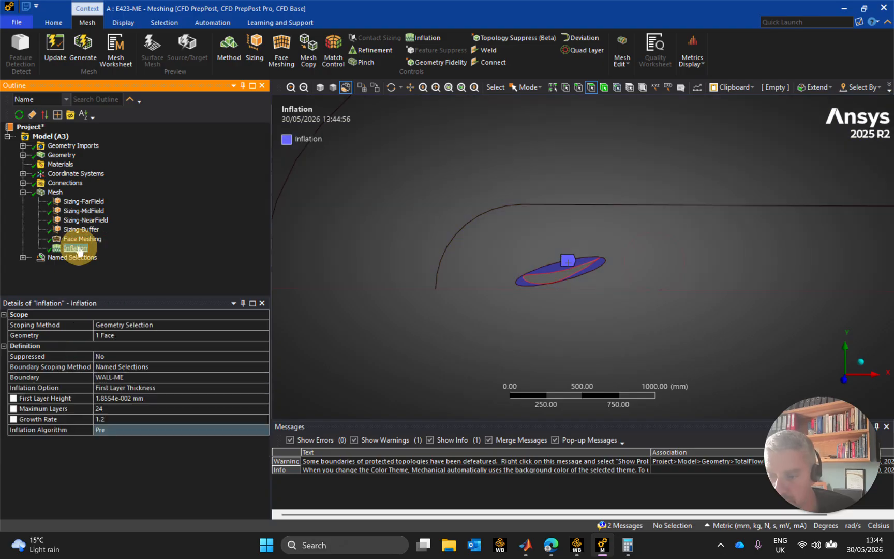
left_click(14, 398)
left_click(14, 409)
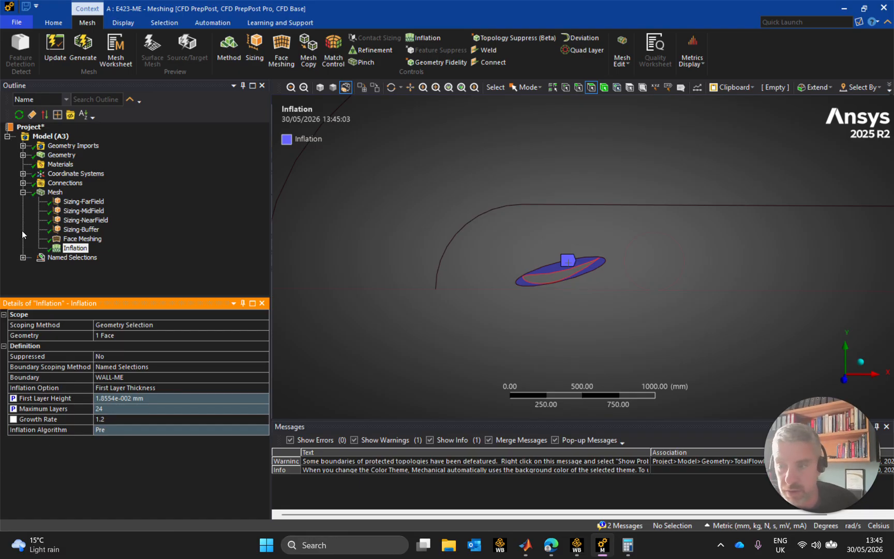
Expose the element count in the overall mesh statistics as a parameter
left_click(54, 192)
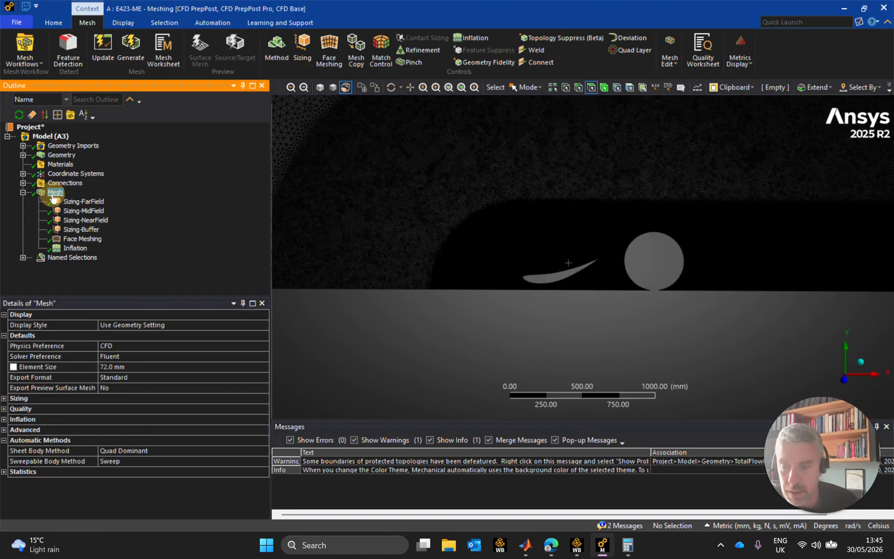
left_click(5, 472)
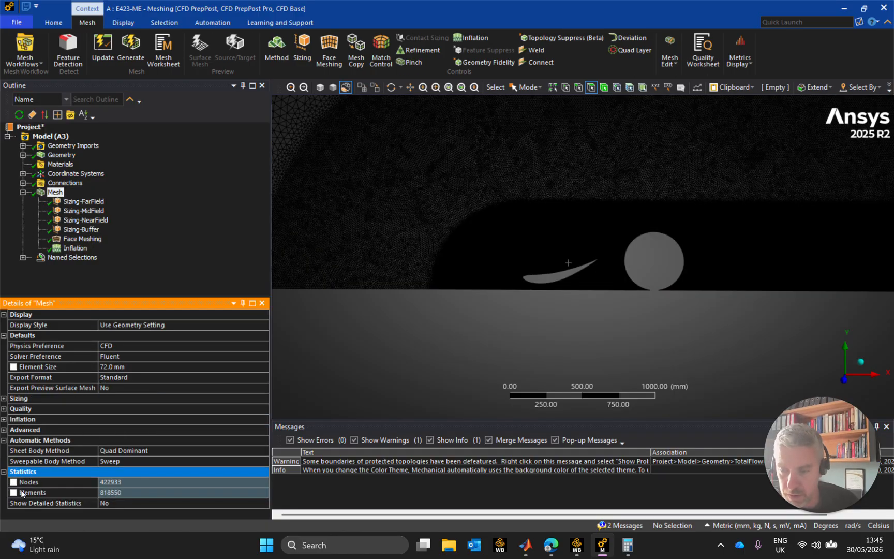
left_click(133, 493)
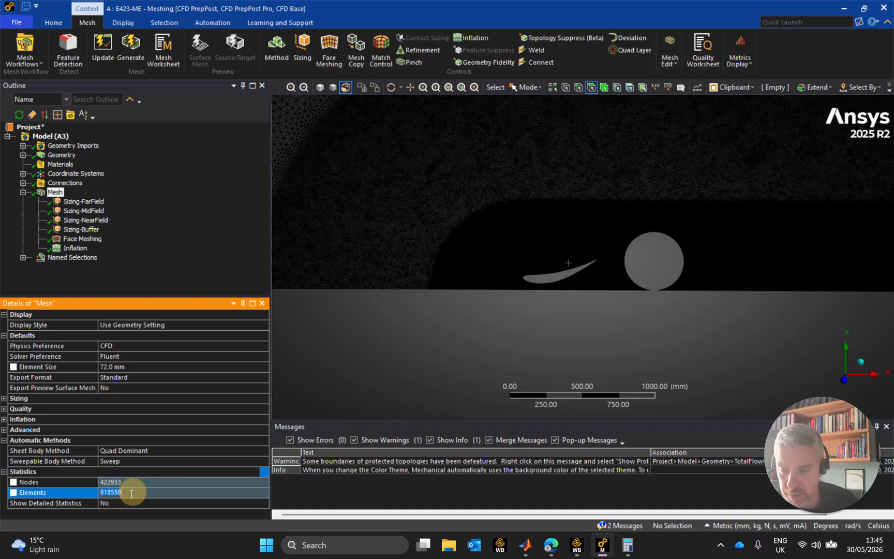
left_click(13, 493)
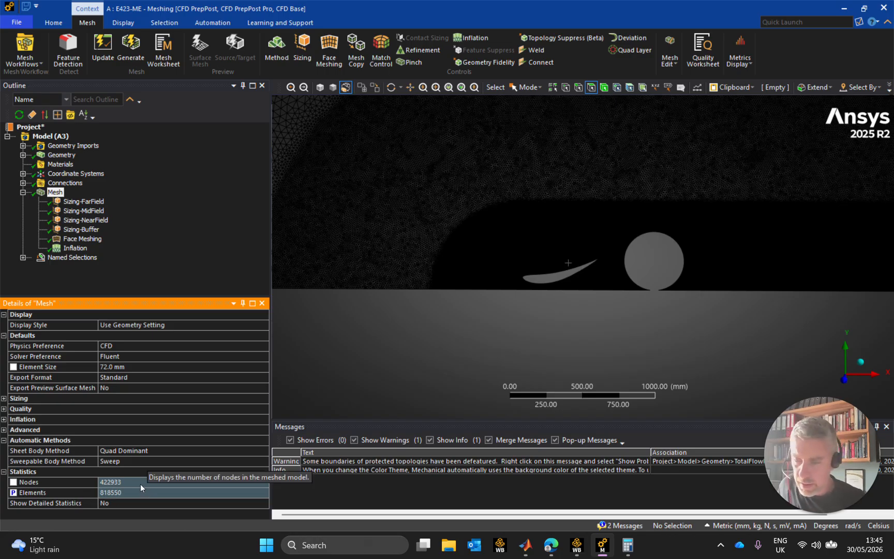
Examine the whole domain mesh and the element size transition between the far-field and mid-field regions
scroll(535, 299, "down", 5)
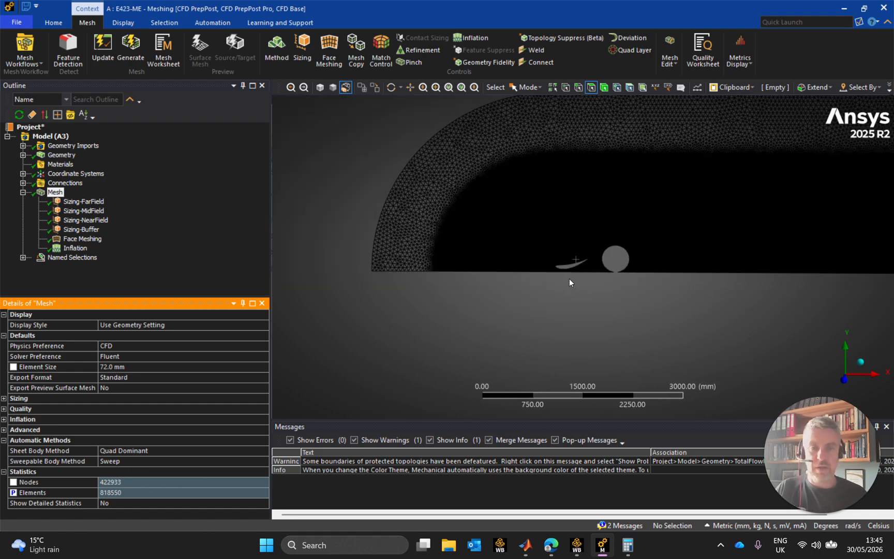
scroll(570, 282, "down", 3)
middle_click_drag(690, 276, 613, 292, "ctrl")
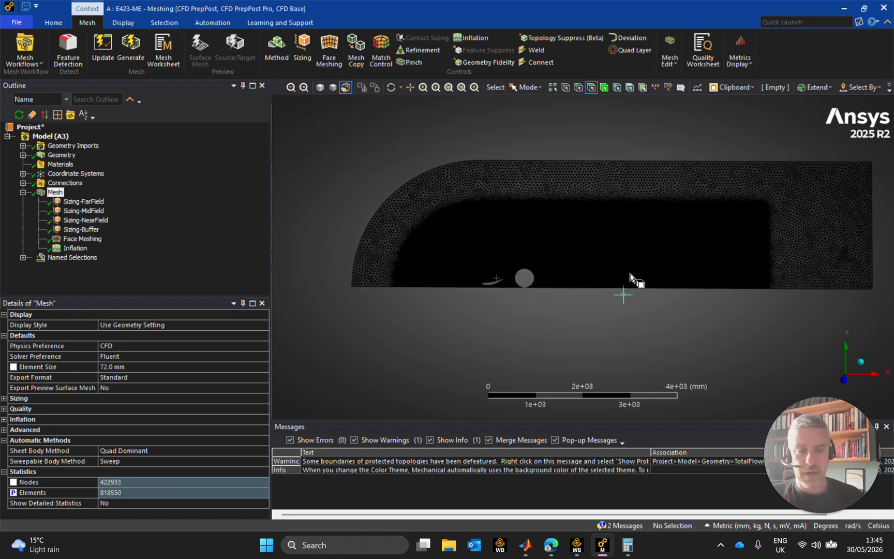
scroll(612, 288, "up", 6)
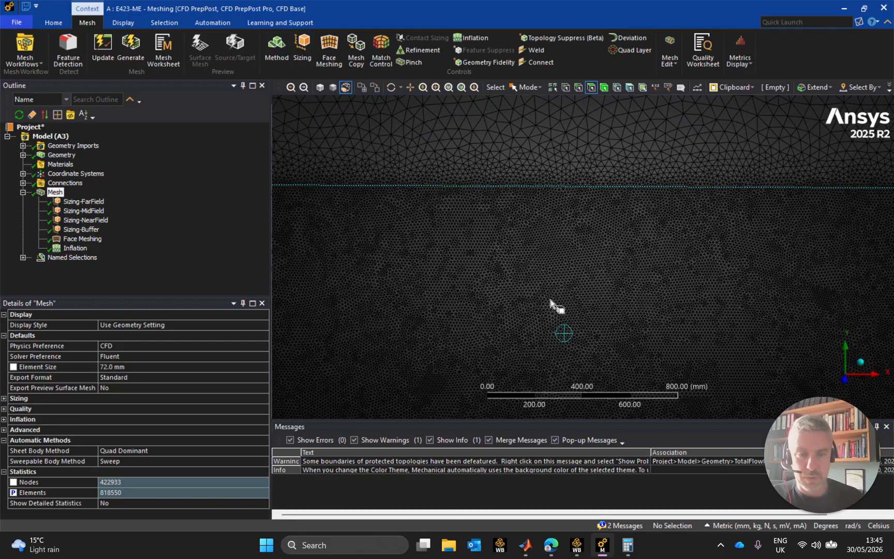
scroll(551, 305, "up", 5)
scroll(516, 234, "down", 10)
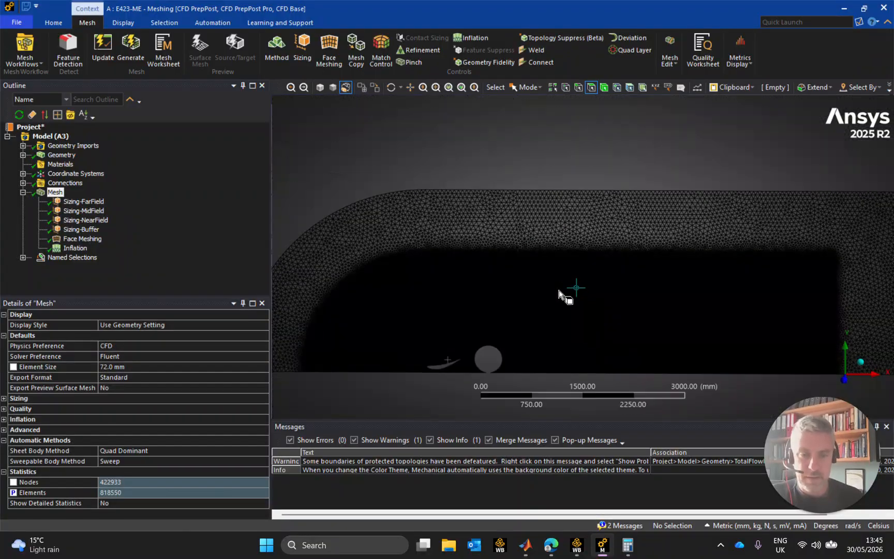
Inspect the mesh transition along the upper edge of the near-field region behind the wheel, finishing with a full-domain overview
scroll(561, 334, "up", 2)
middle_click_drag(567, 369, 543, 258, "ctrl")
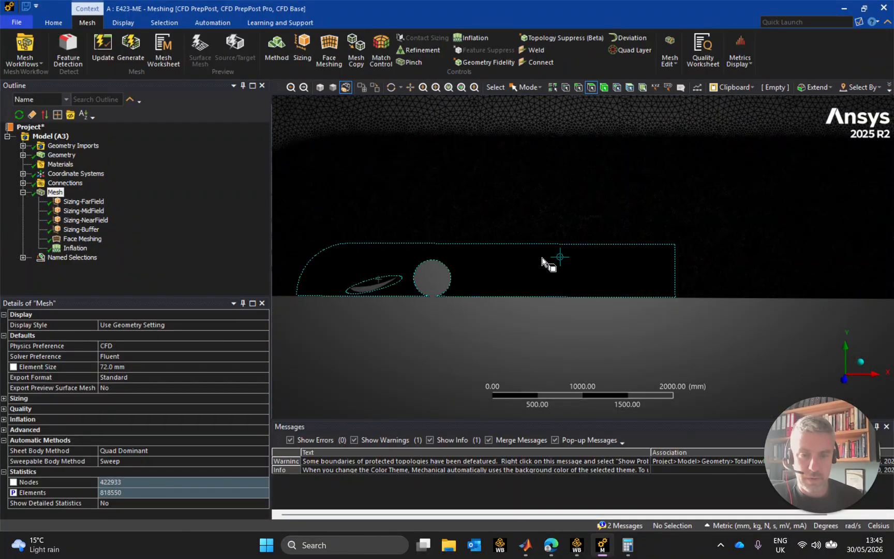
scroll(544, 259, "up", 6)
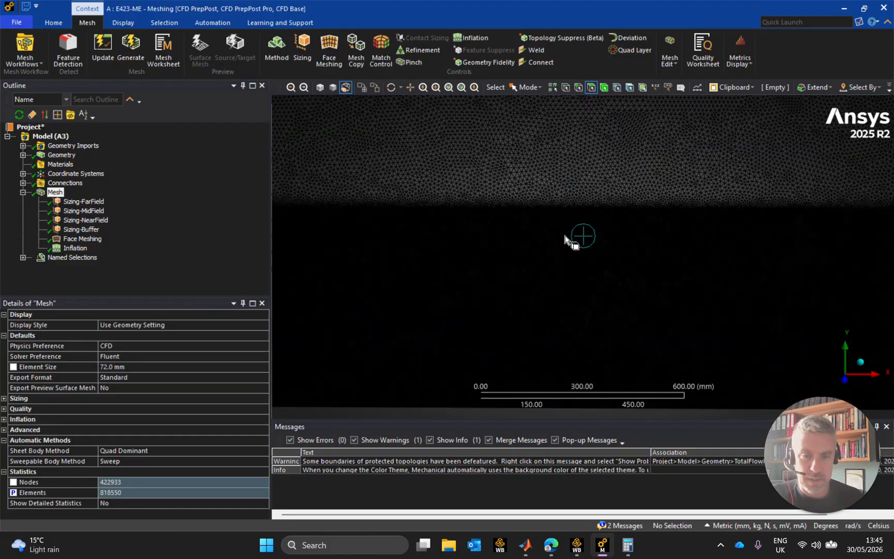
scroll(572, 188, "up", 6)
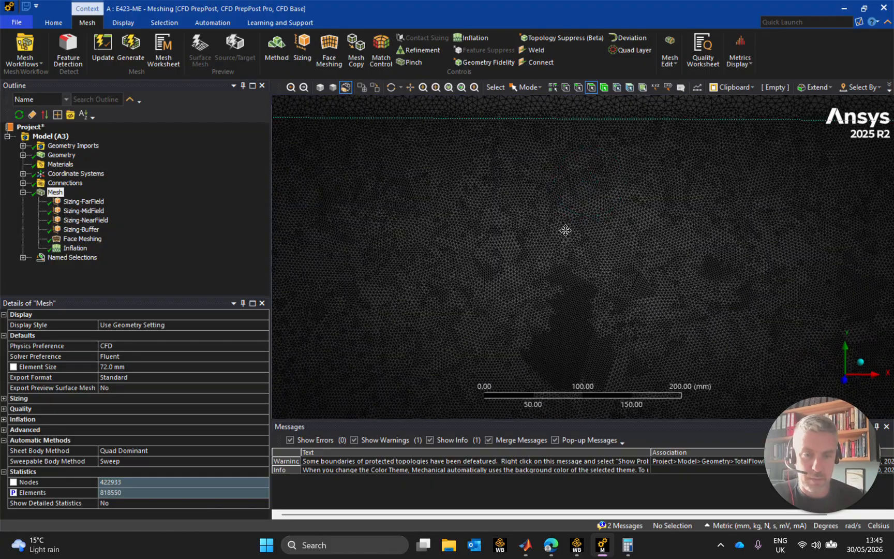
middle_click_drag(570, 189, 551, 261, "ctrl")
scroll(552, 253, "up", 2)
scroll(550, 249, "down", 4)
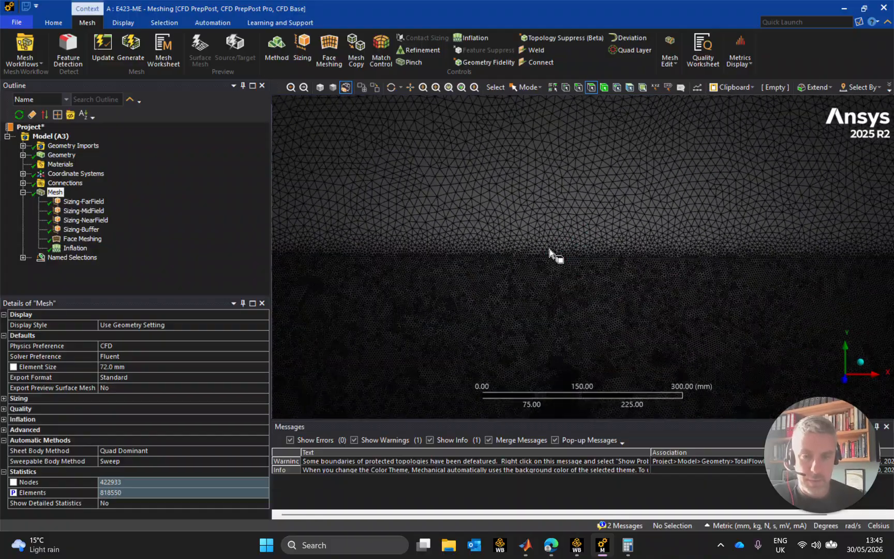
scroll(550, 252, "down", 6)
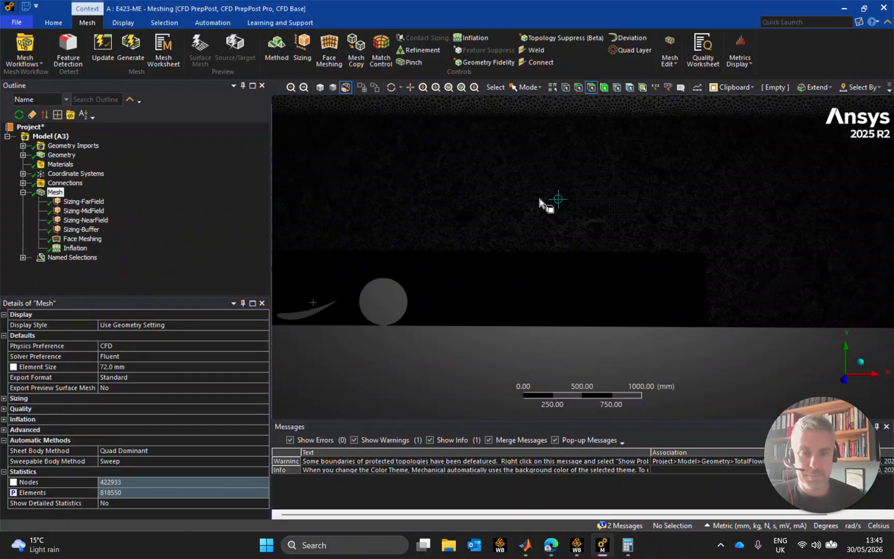
scroll(546, 187, "down", 3)
scroll(611, 212, "down", 3)
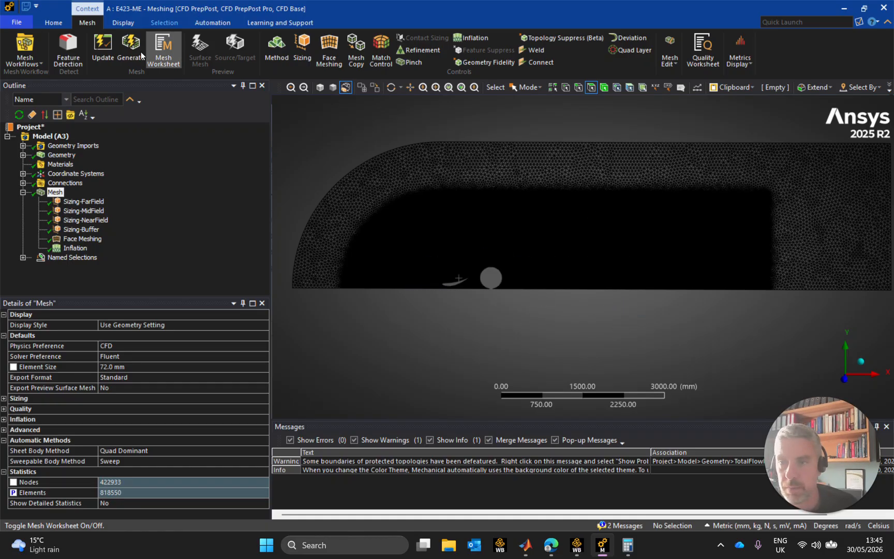
Update the mesh to translate it for Fluent and close the meshing application
left_click(107, 53)
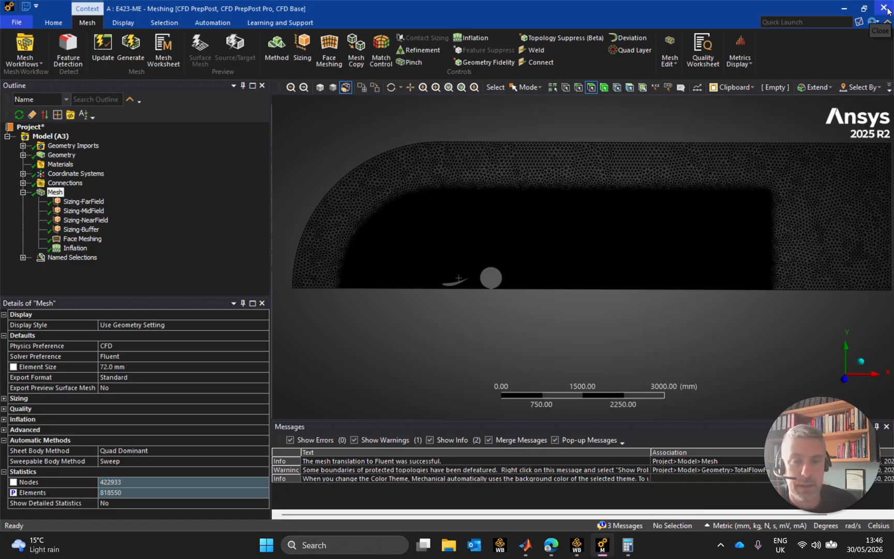
left_click(884, 8)
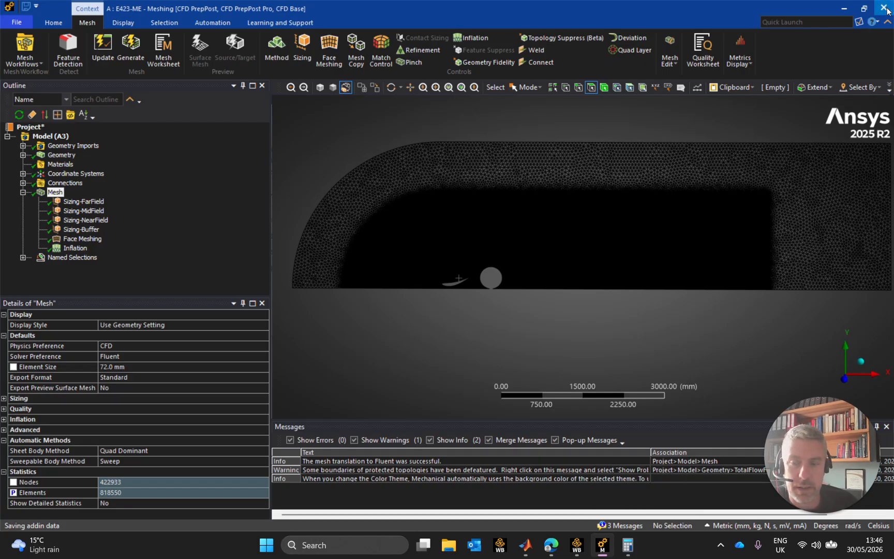